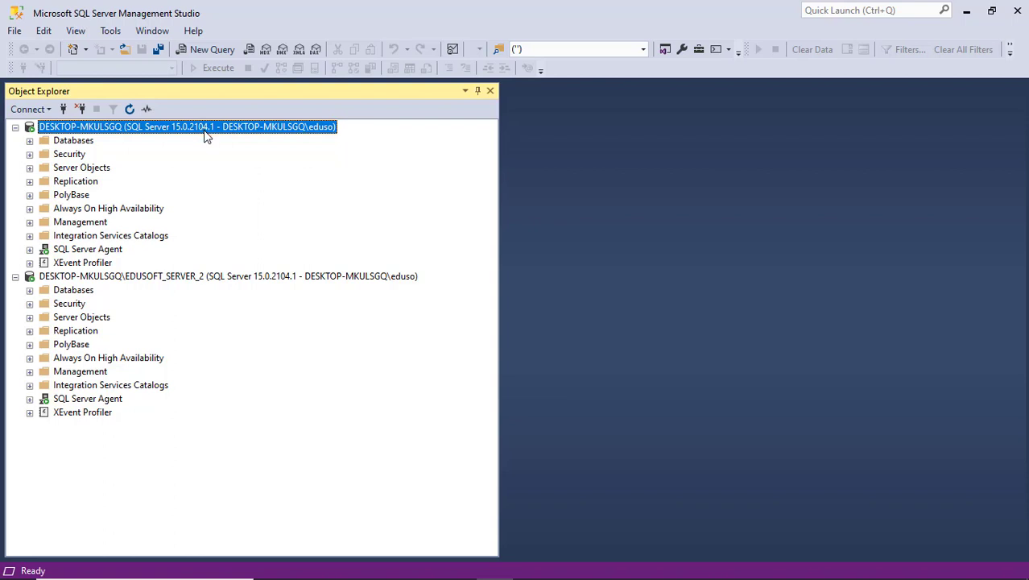
Step: Examine the two connected server instances and the SQL Server Agent node of each one
click(186, 277)
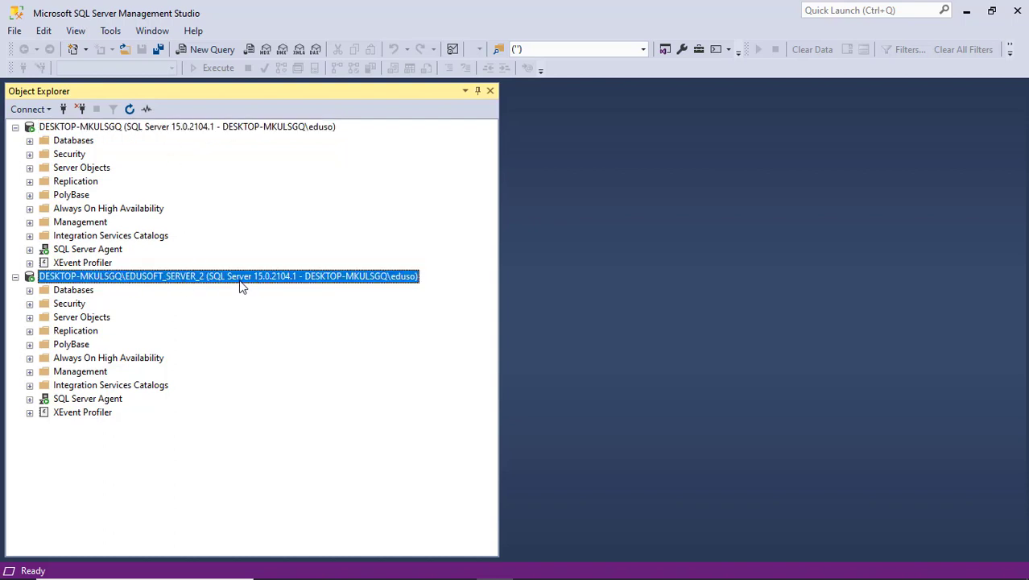
click(204, 126)
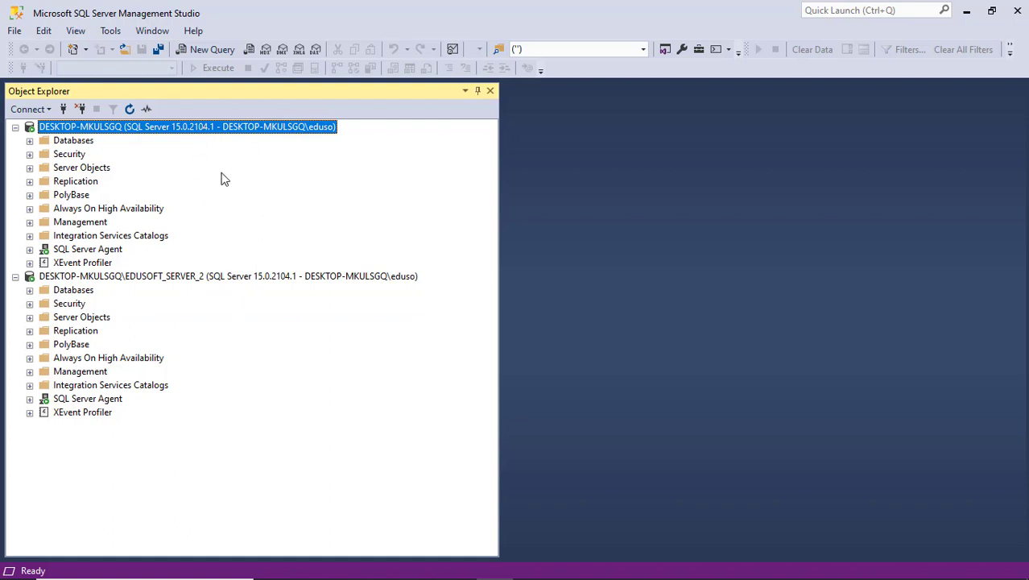
click(195, 276)
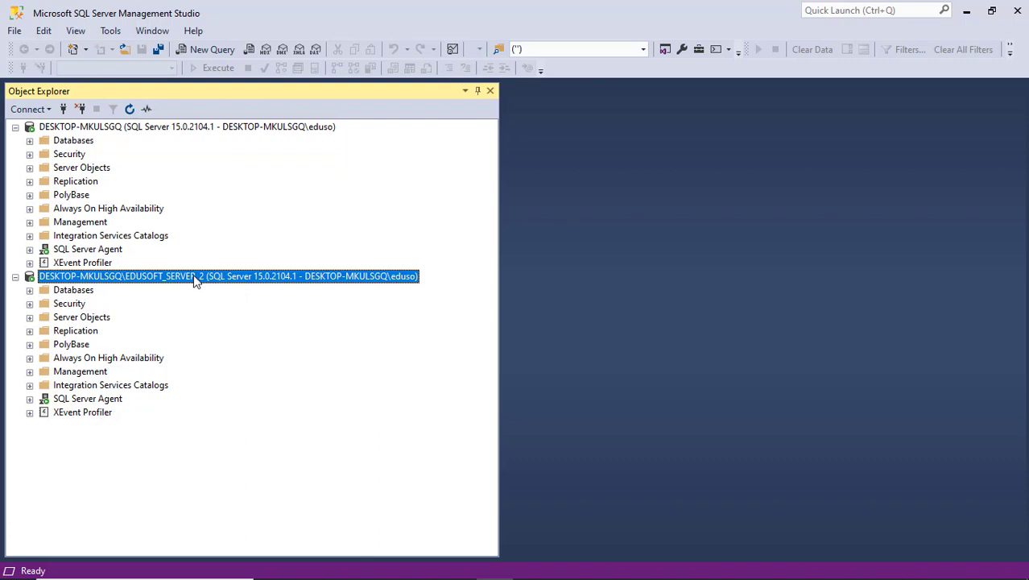
click(78, 250)
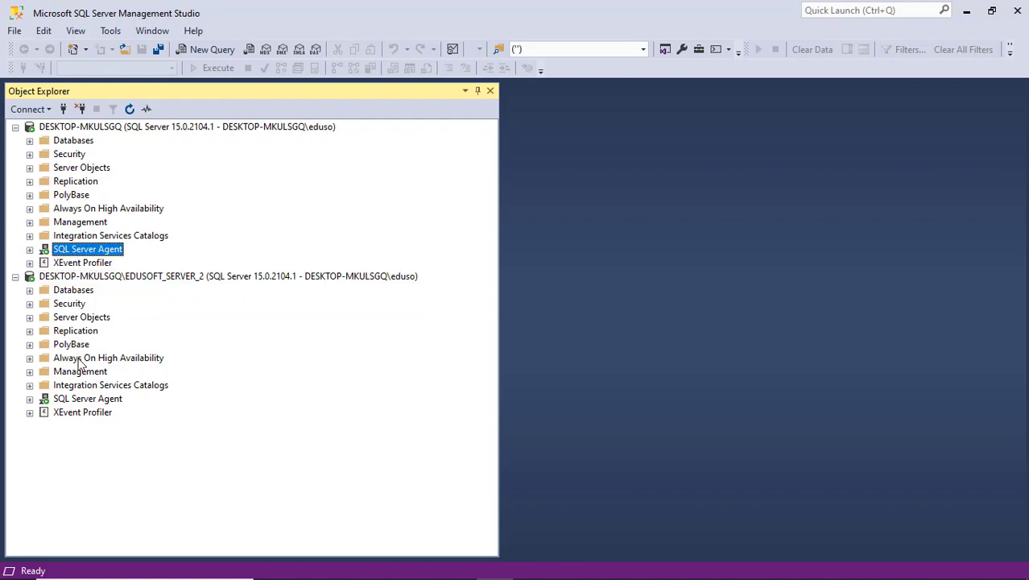
click(78, 398)
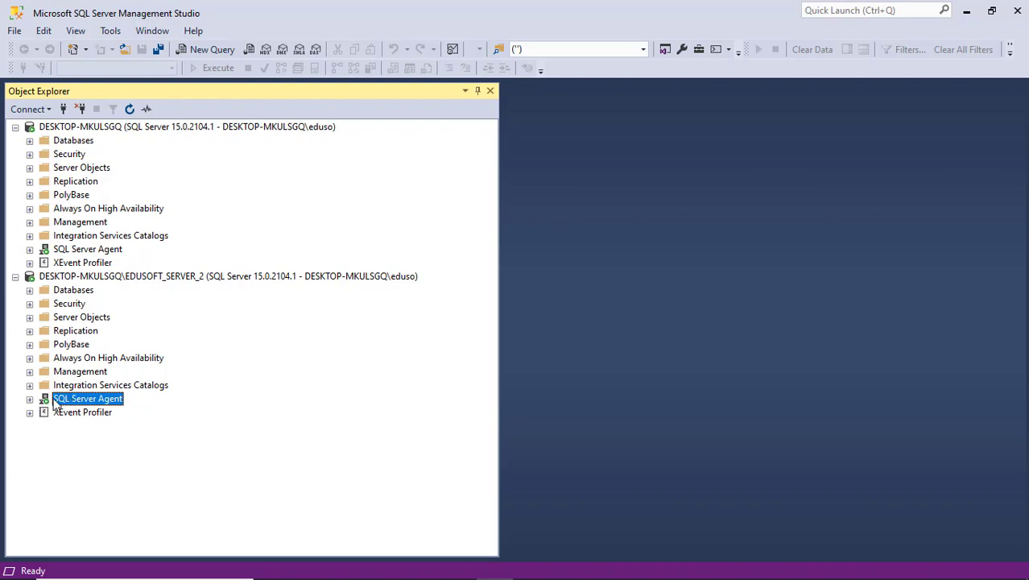
click(72, 250)
click(75, 400)
Step: Expand the Replication folder of both server instances and check the replication options available on the default instance
click(30, 332)
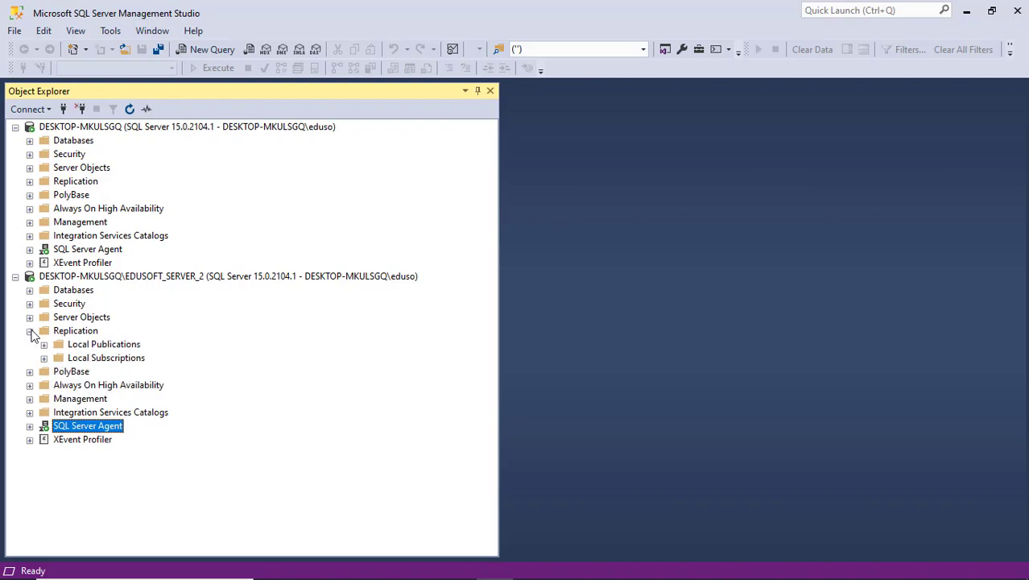
click(30, 182)
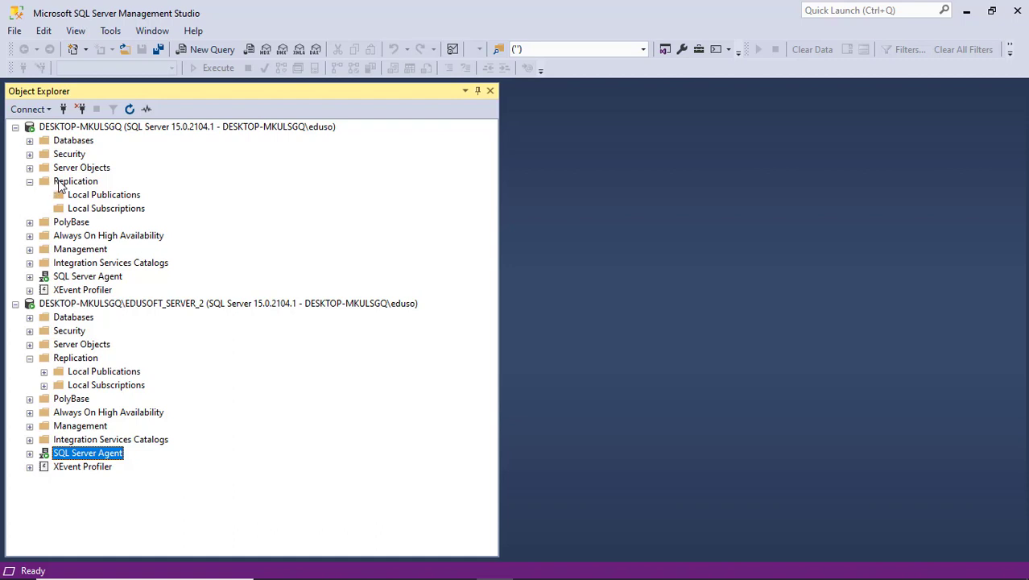
right_click(59, 182)
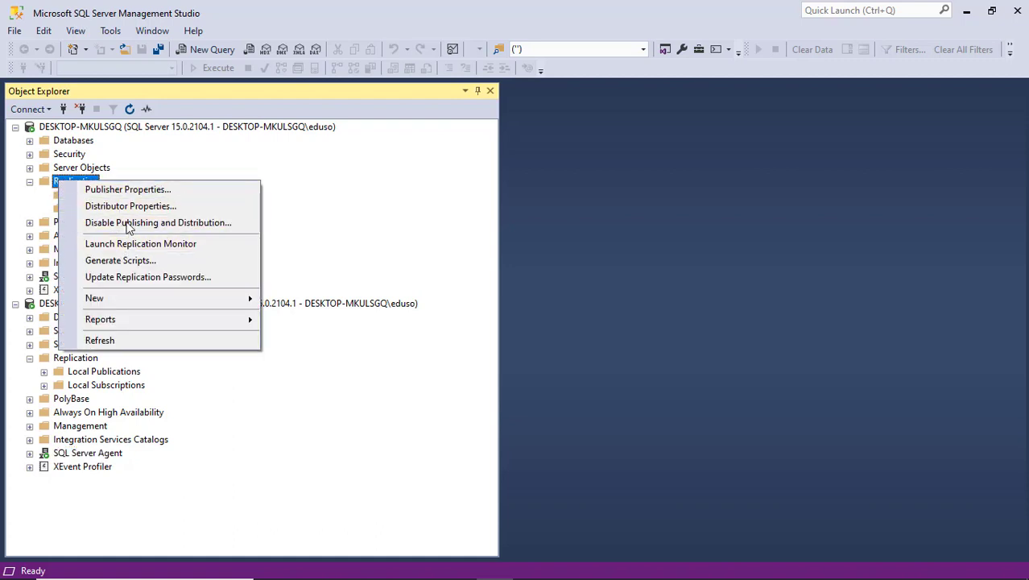
click(320, 206)
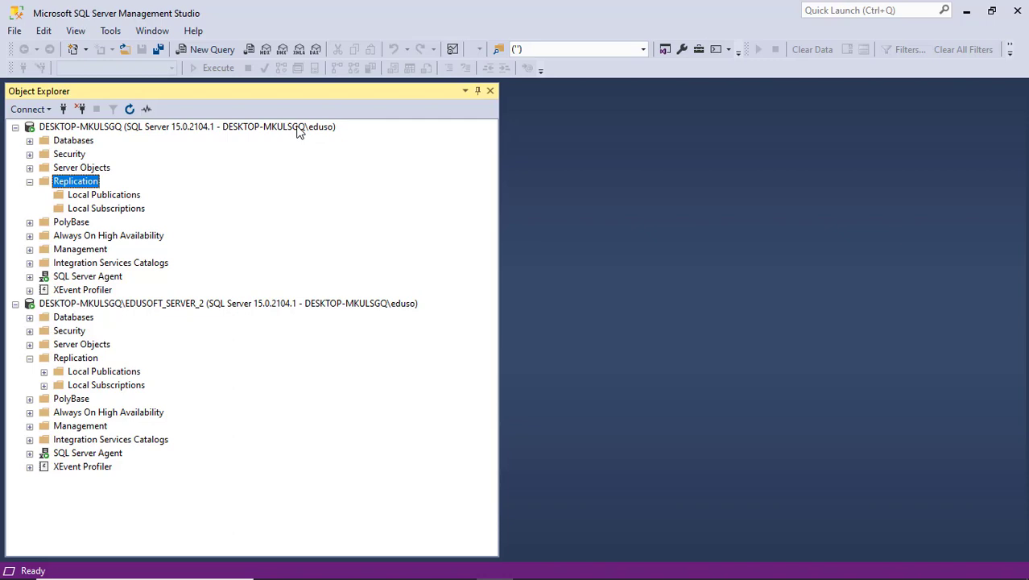
Step: Switch to a maximized File Explorer window and open the MS_SQL_Server2019 folder on Local Disk (D:)
key(super+e)
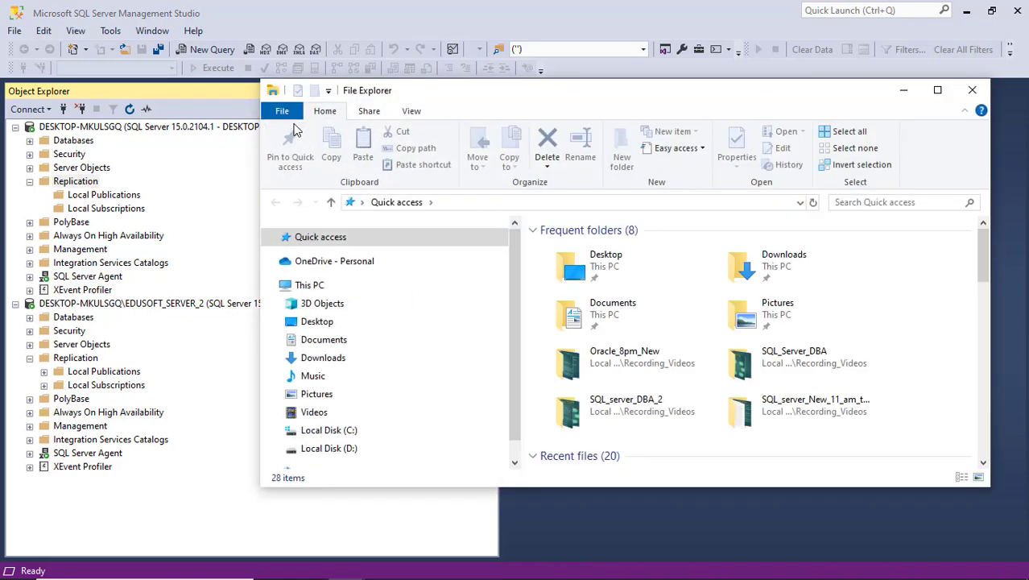
click(938, 90)
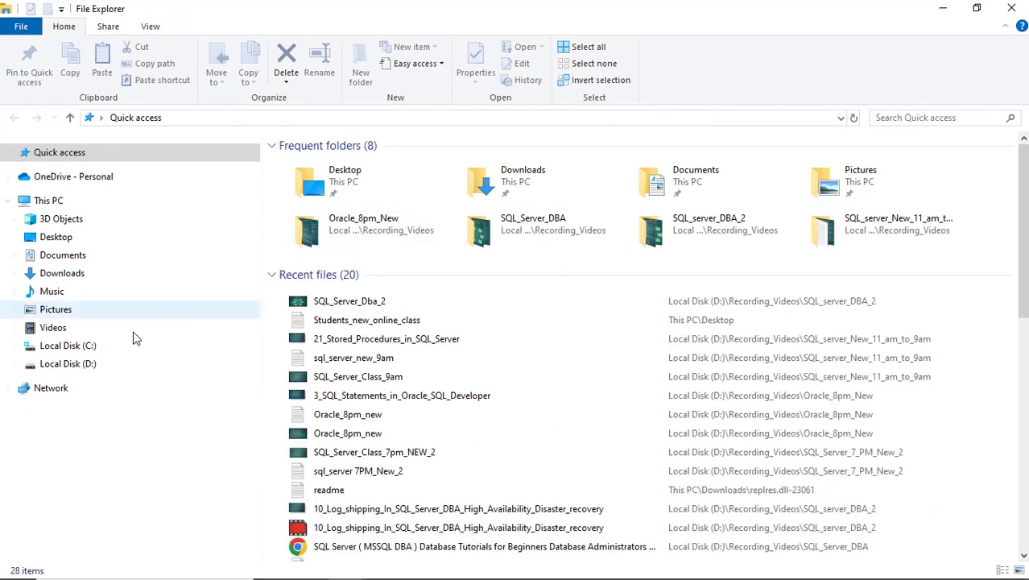
click(82, 367)
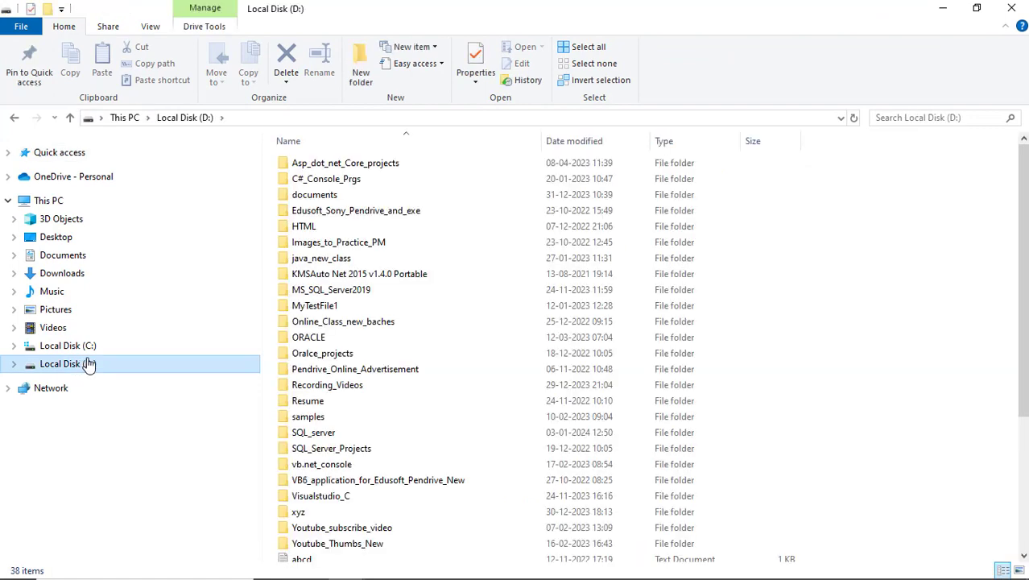
click(337, 293)
double_click(336, 292)
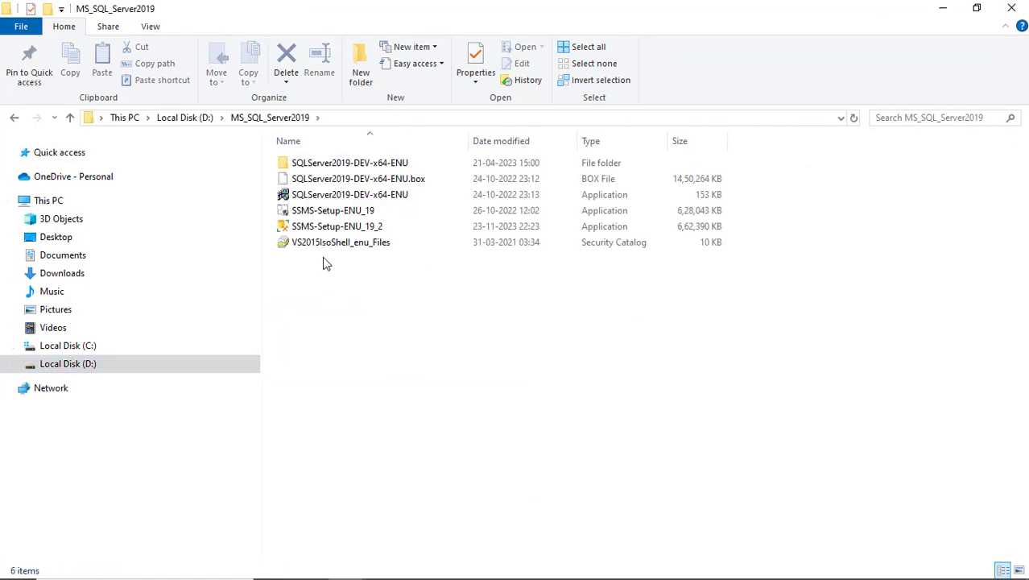
click(311, 196)
double_click(311, 196)
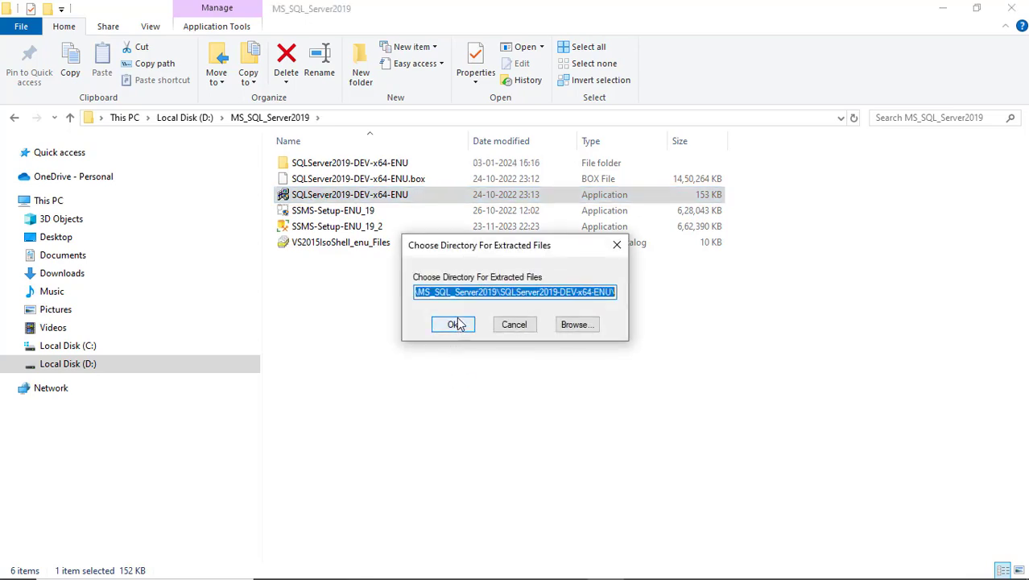
click(457, 323)
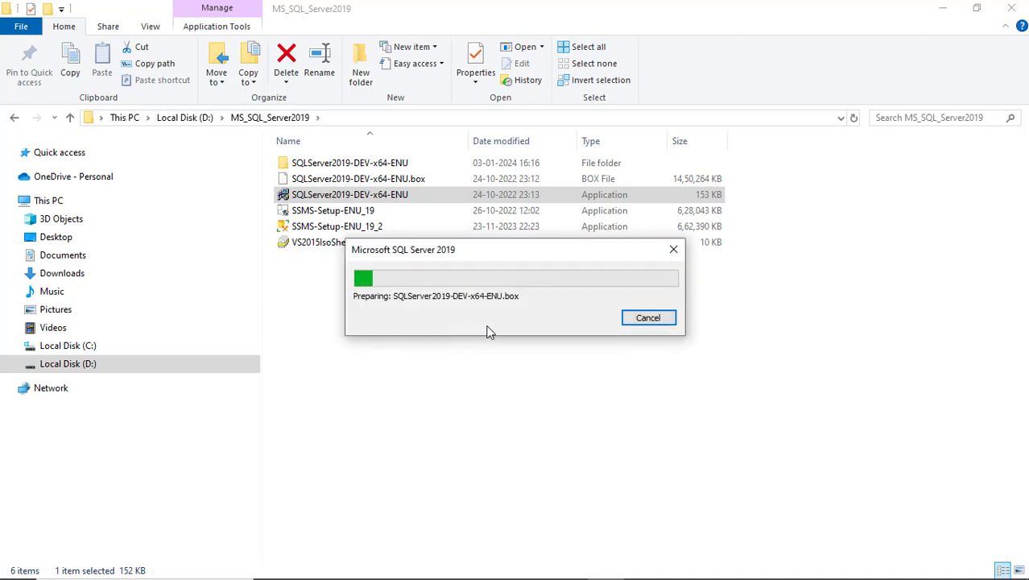
click(649, 318)
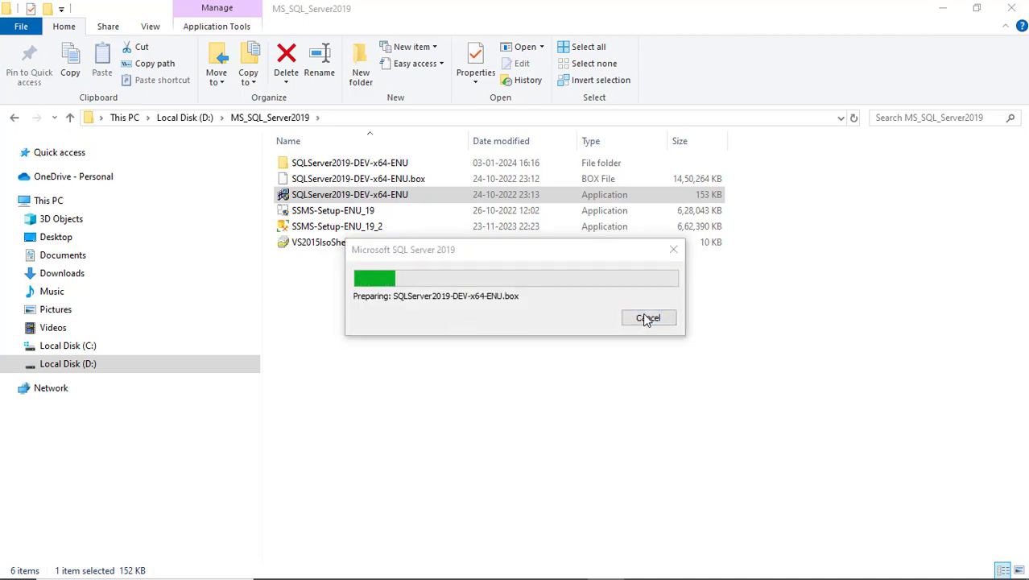
click(515, 351)
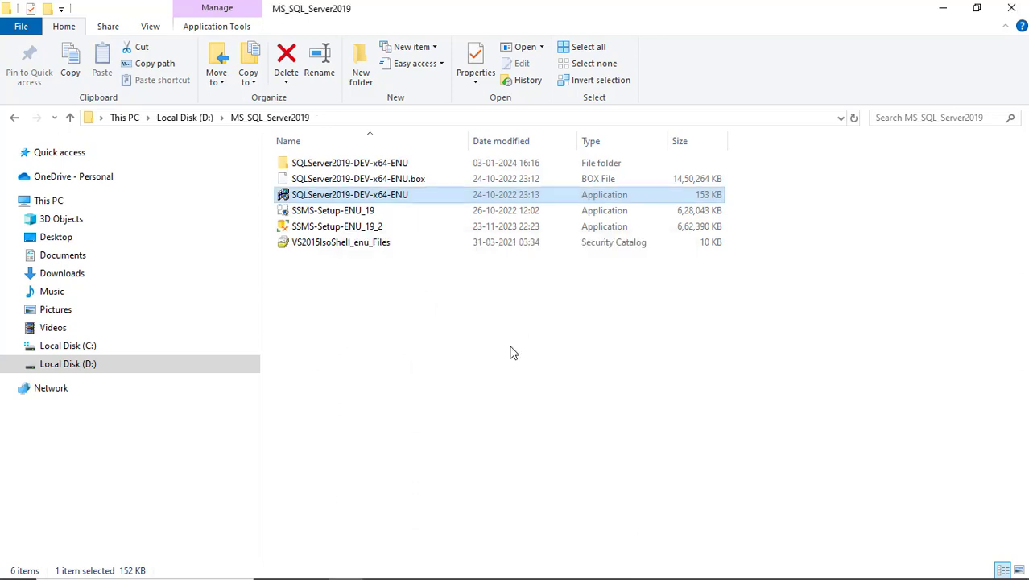
Step: Run the SETUP application from the extracted SQLServer2019-DEV-x64-ENU folder
click(377, 162)
double_click(378, 163)
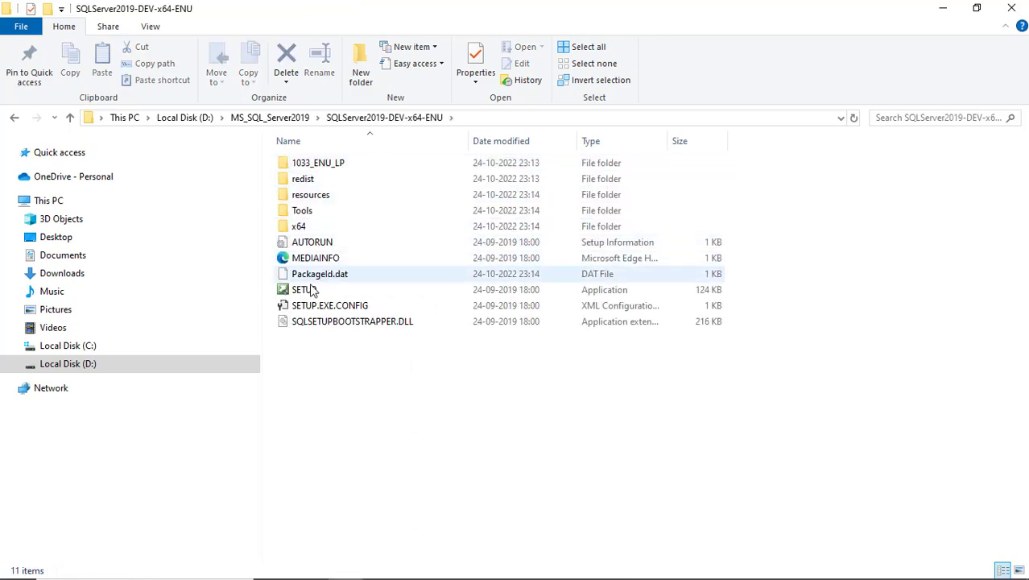
click(309, 291)
double_click(309, 292)
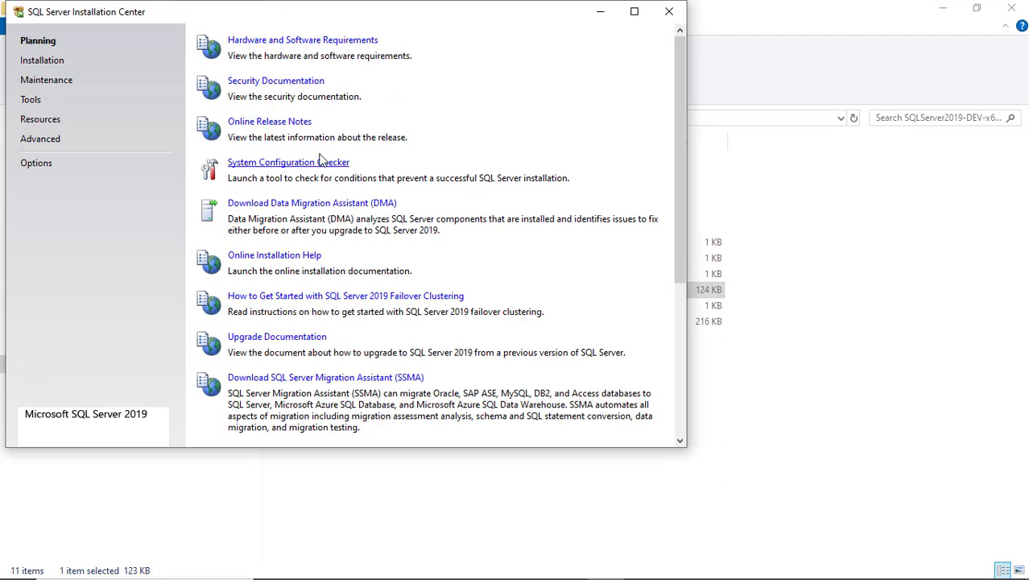
Step: Launch the stand-alone installation or add-features wizard and advance past Product Updates and Install Rules to Installation Type
click(54, 64)
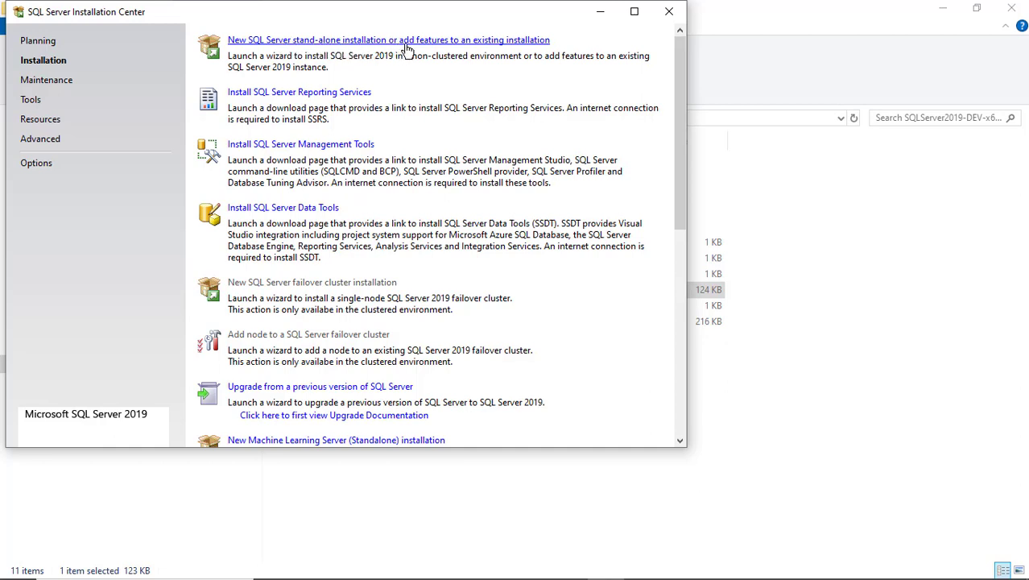
click(500, 41)
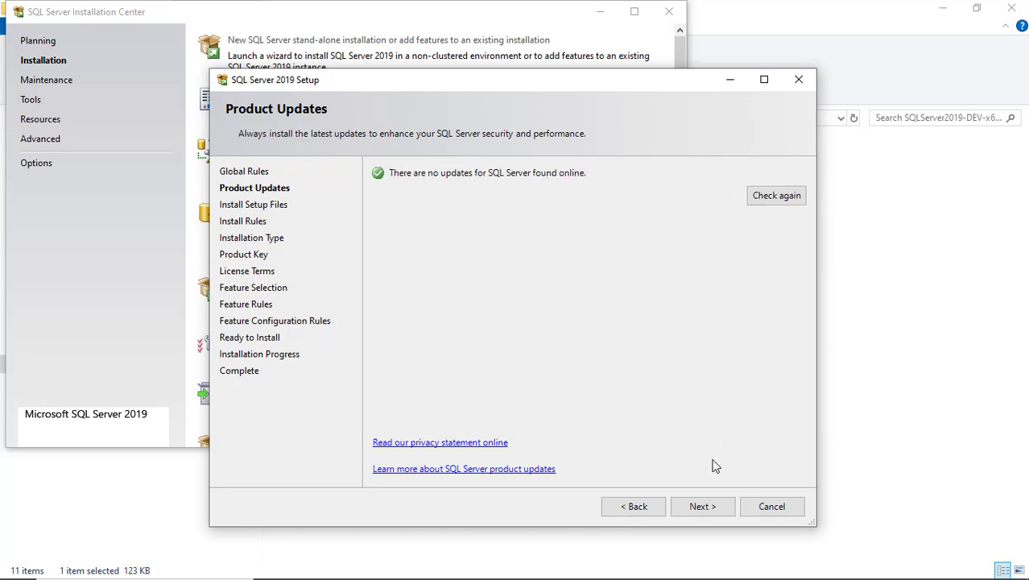
click(701, 507)
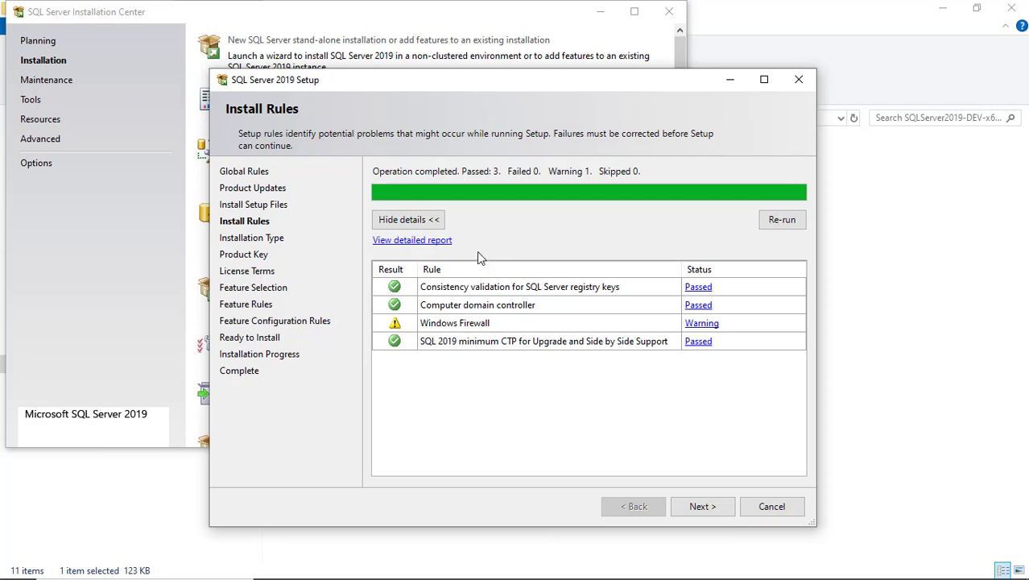
click(705, 503)
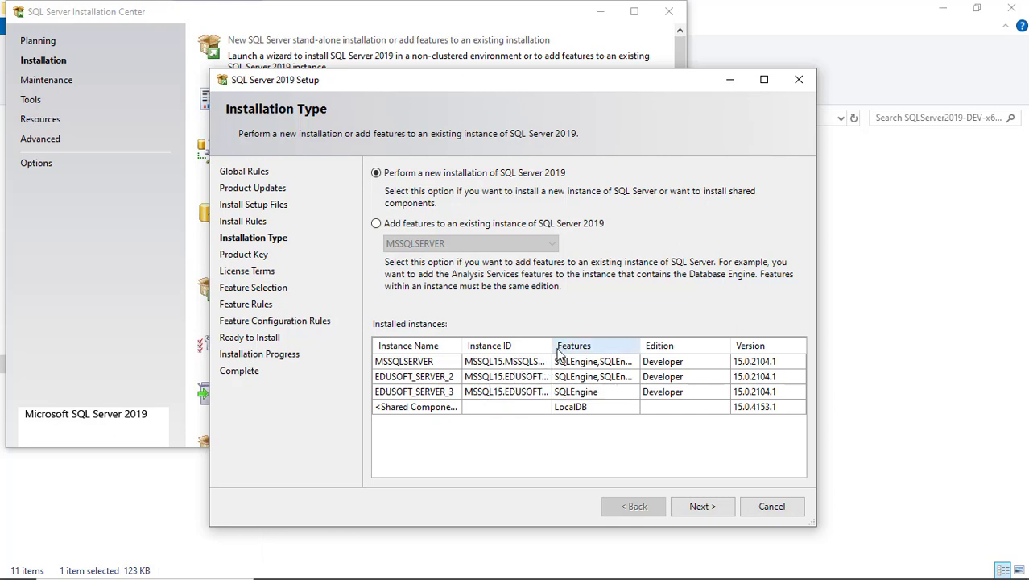
Step: Widen the Instance ID column, inspect the Feature Selection page for adding features to the existing MSSQLSERVER instance, and return to Installation Type
drag(566, 347, 716, 349)
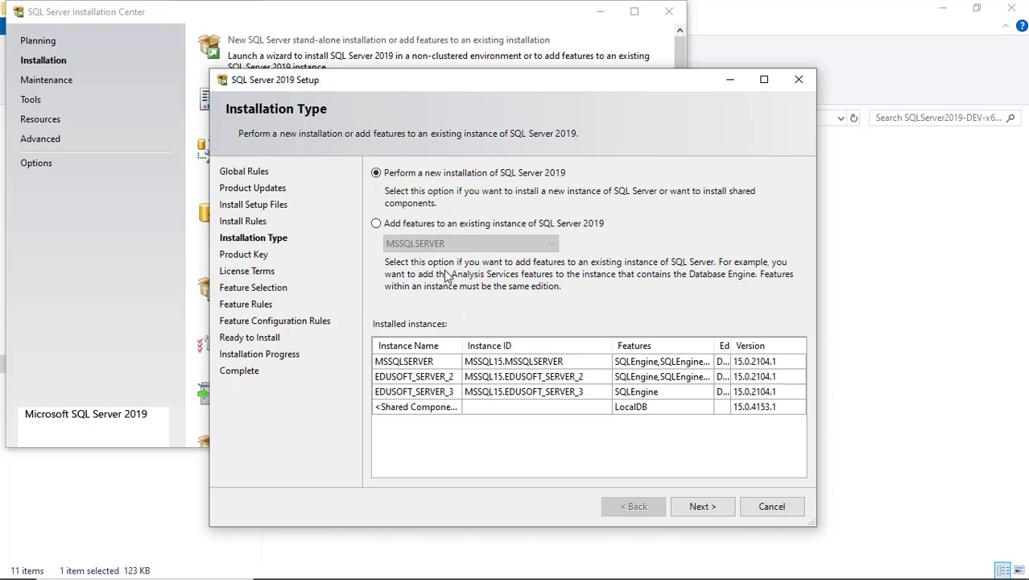
click(435, 225)
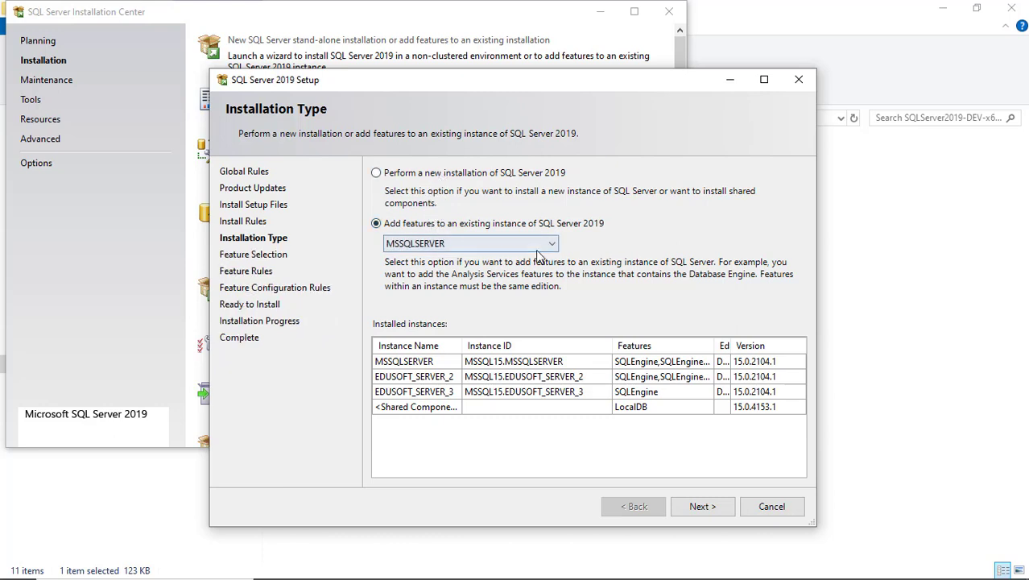
click(552, 243)
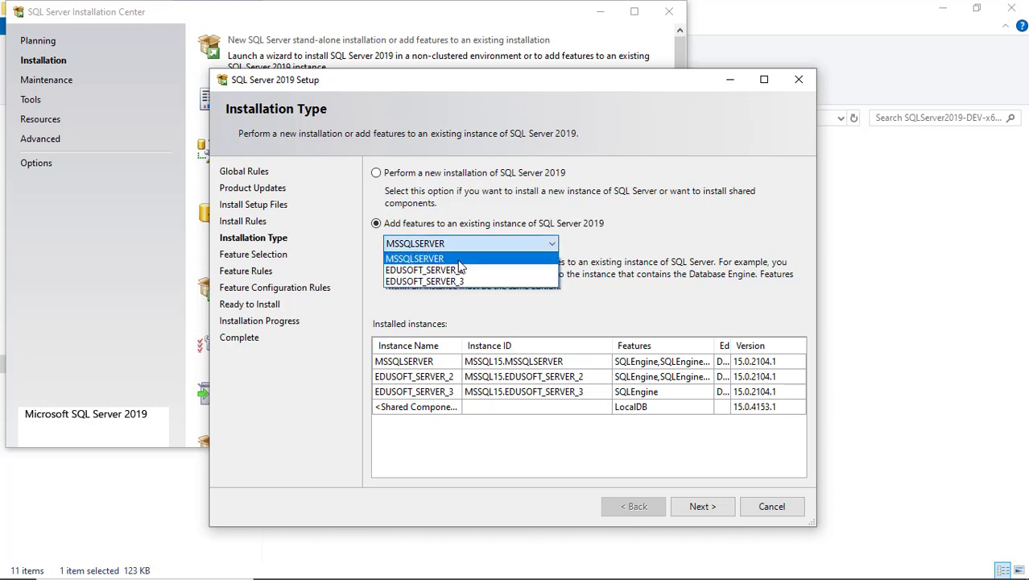
click(462, 261)
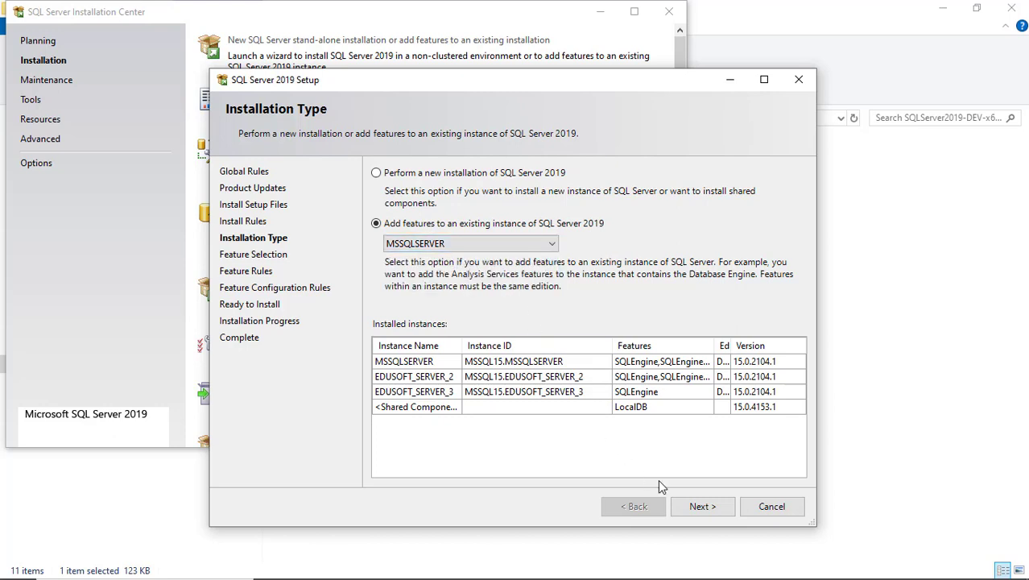
click(703, 509)
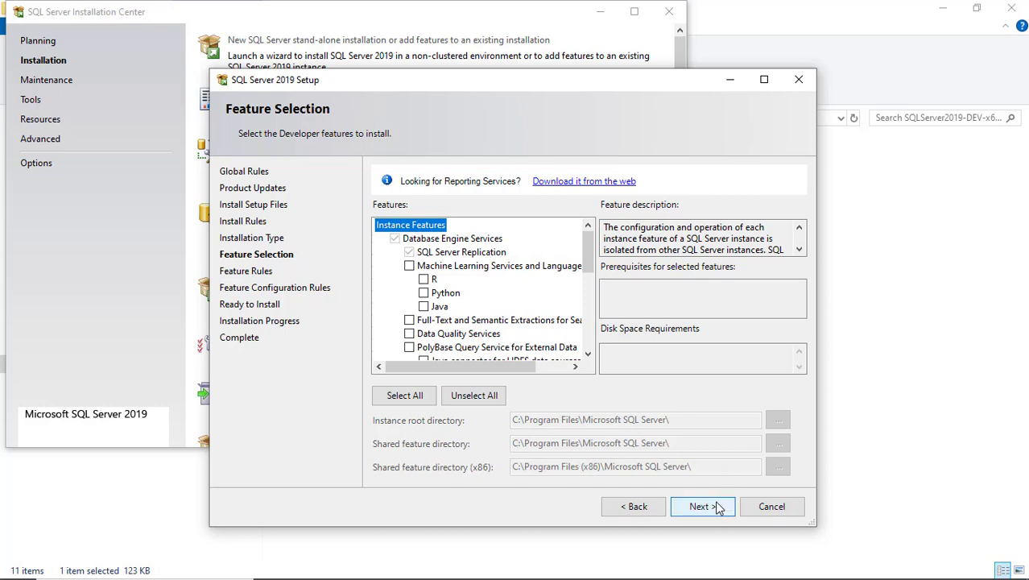
click(635, 507)
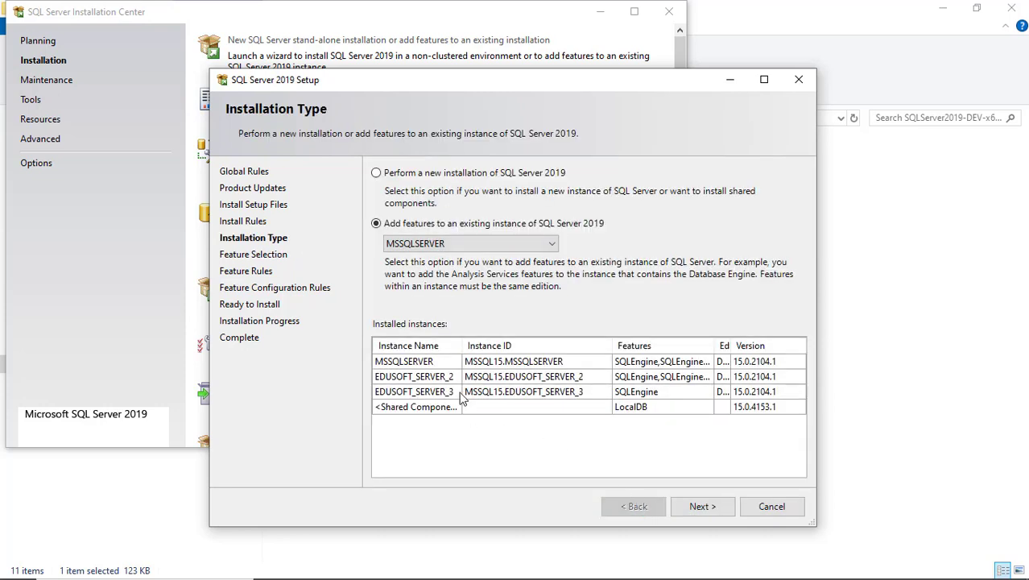
Step: Inspect the Feature Selection page for the existing EDUSOFT_SERVER_2 instance and return to Installation Type
click(552, 244)
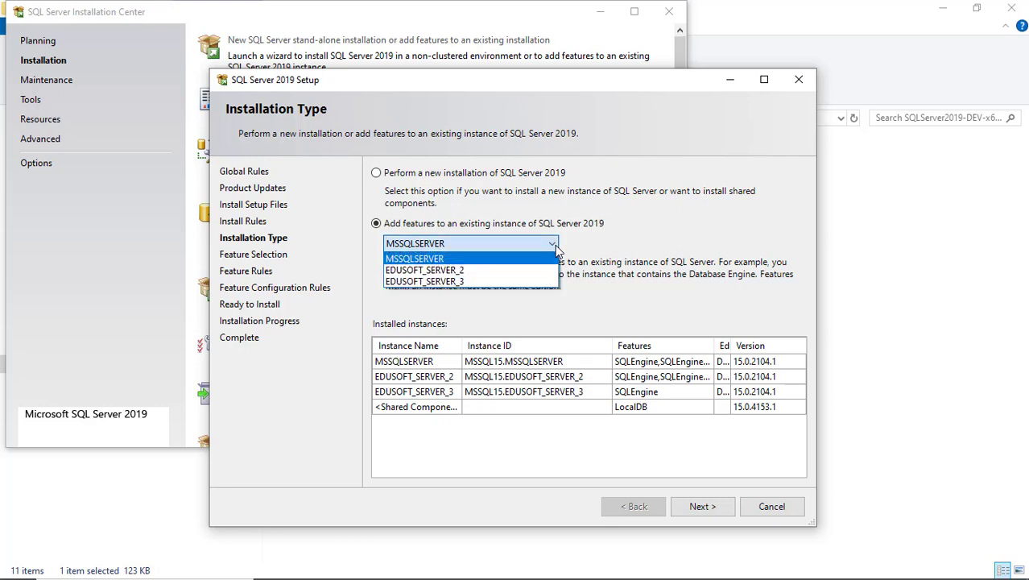
click(519, 271)
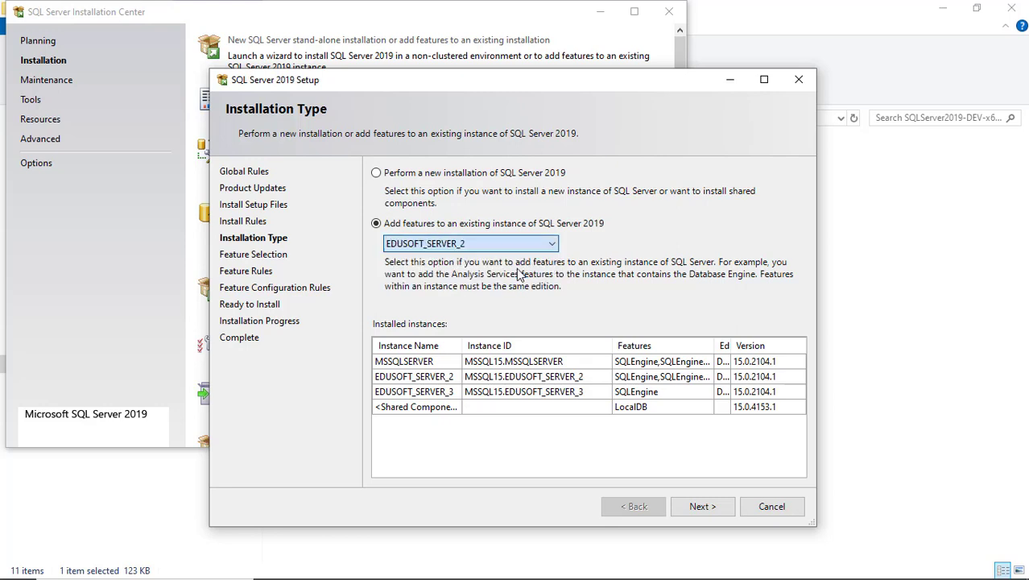
click(704, 504)
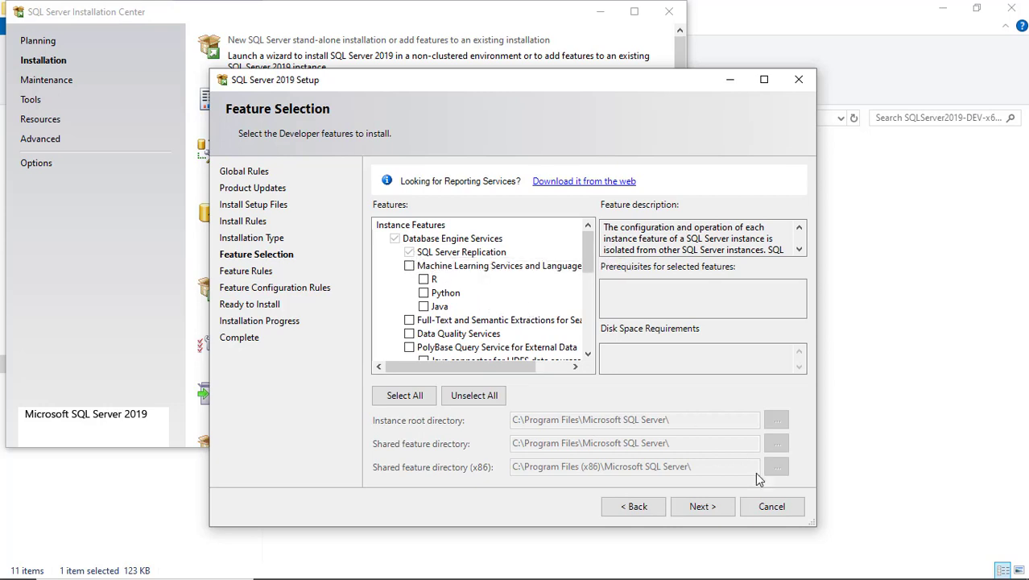
click(634, 506)
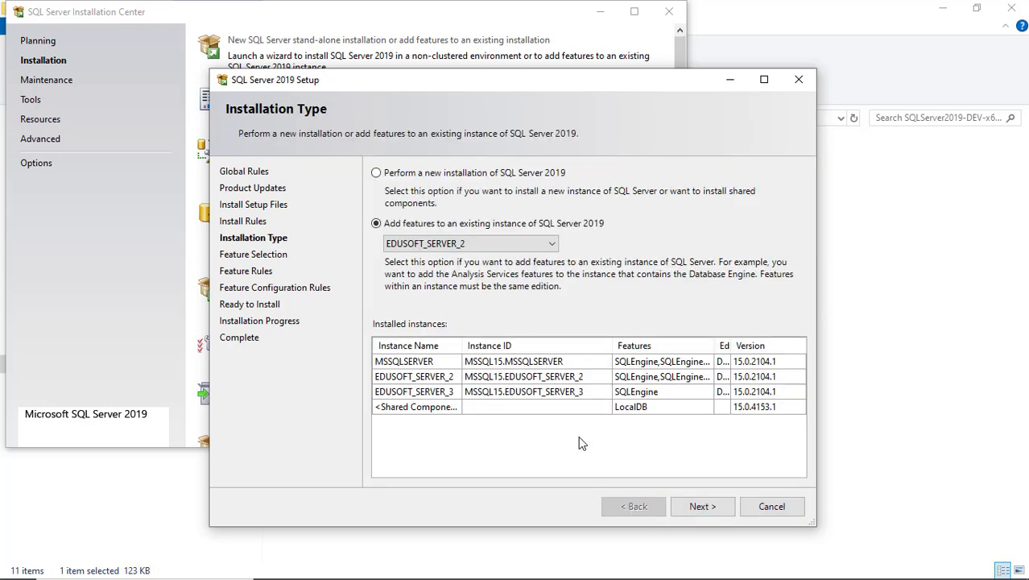
Step: Add the SQL Server Replication feature to the existing EDUSOFT_SERVER_3 instance and close the setup wizard and Installation Center
click(551, 244)
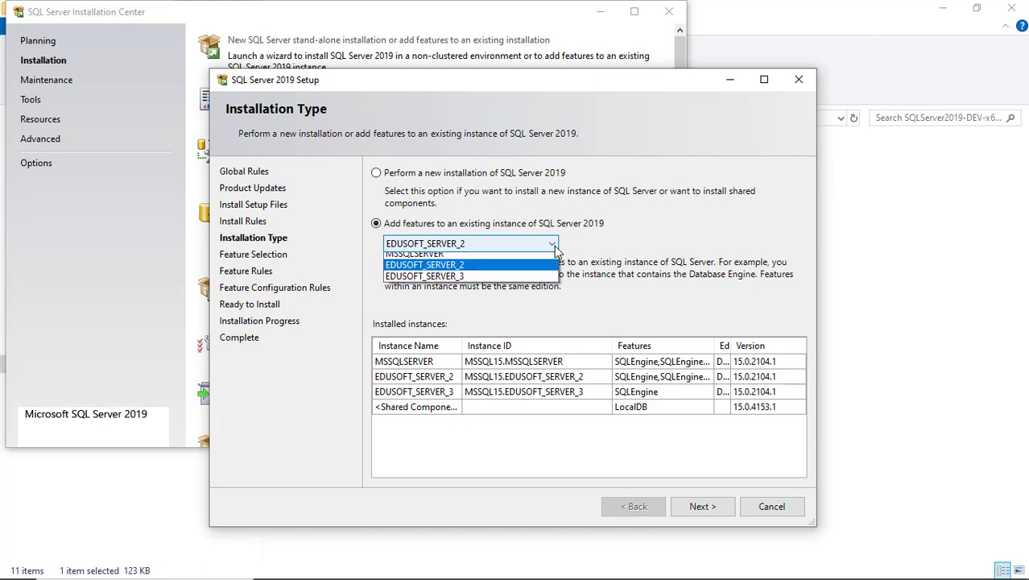
click(500, 282)
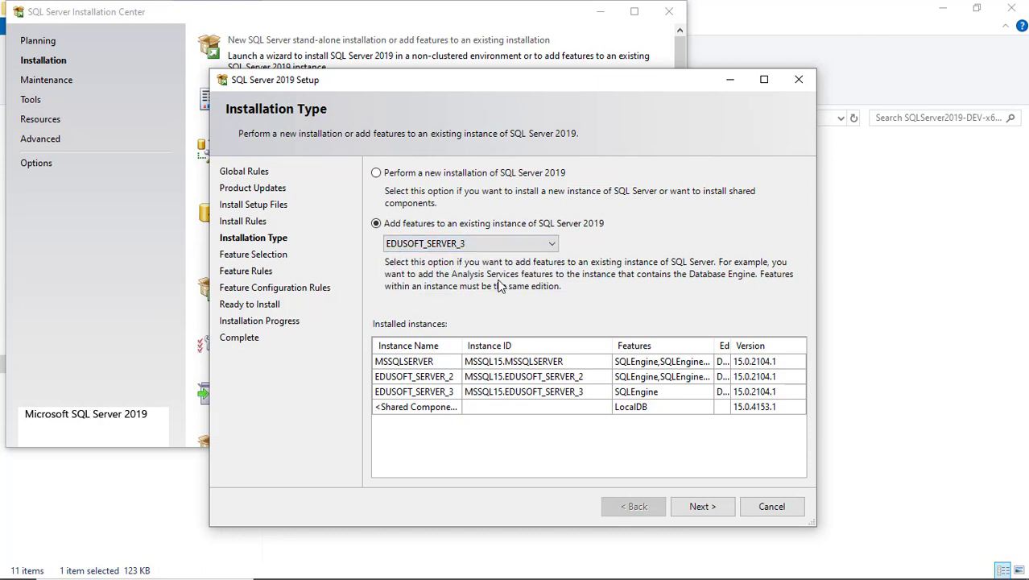
click(701, 506)
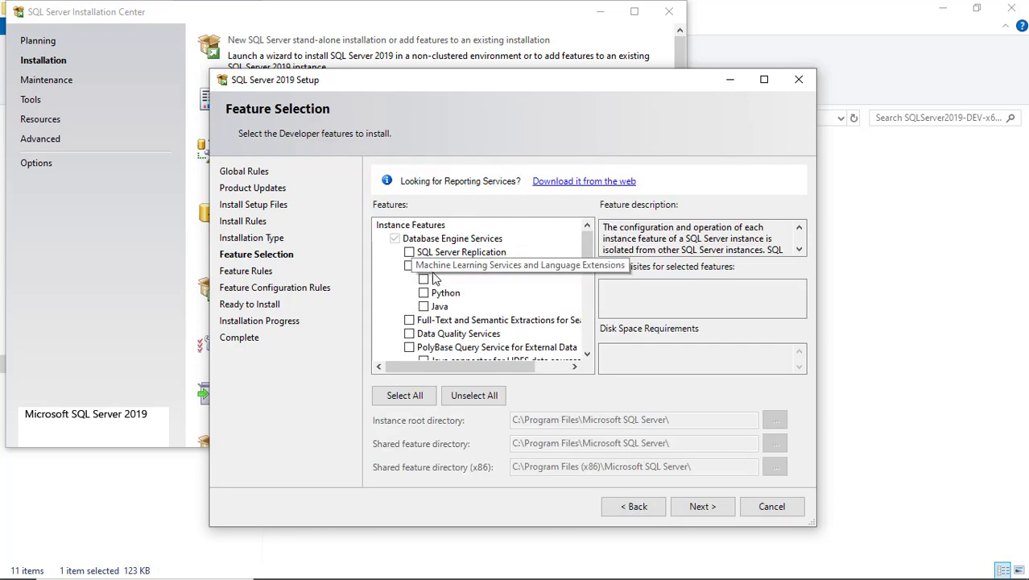
click(409, 253)
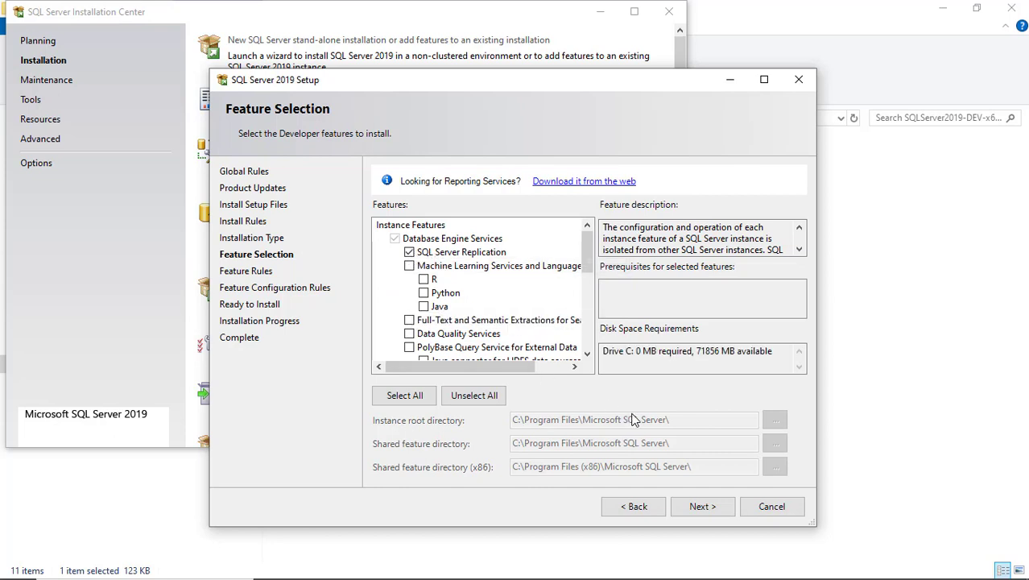
click(703, 506)
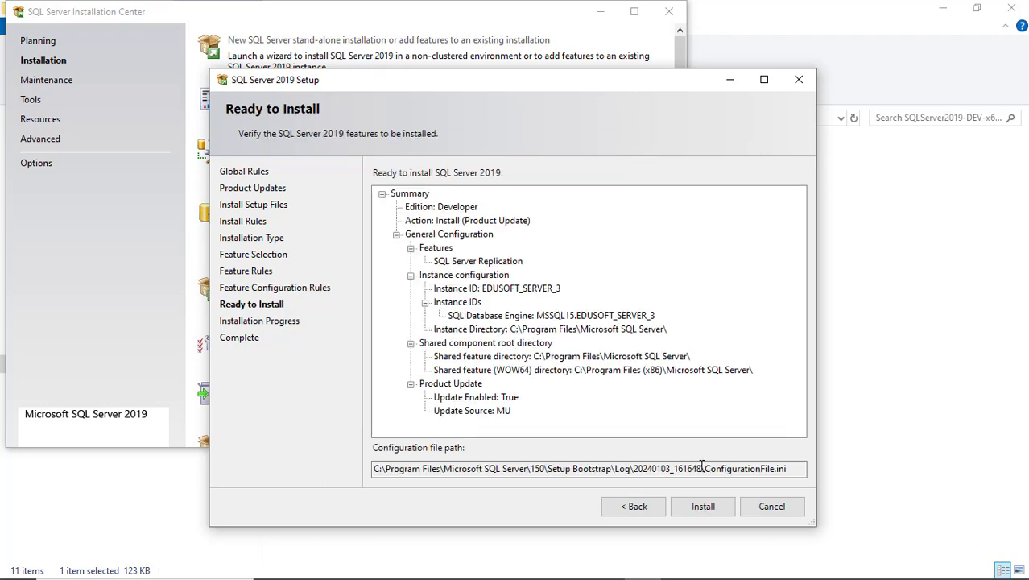
click(708, 507)
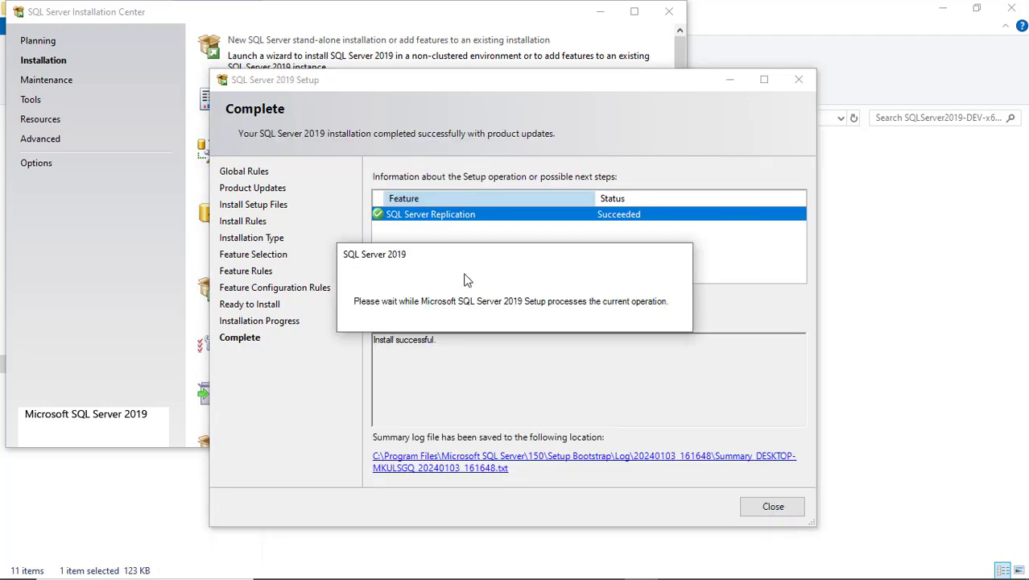
click(773, 508)
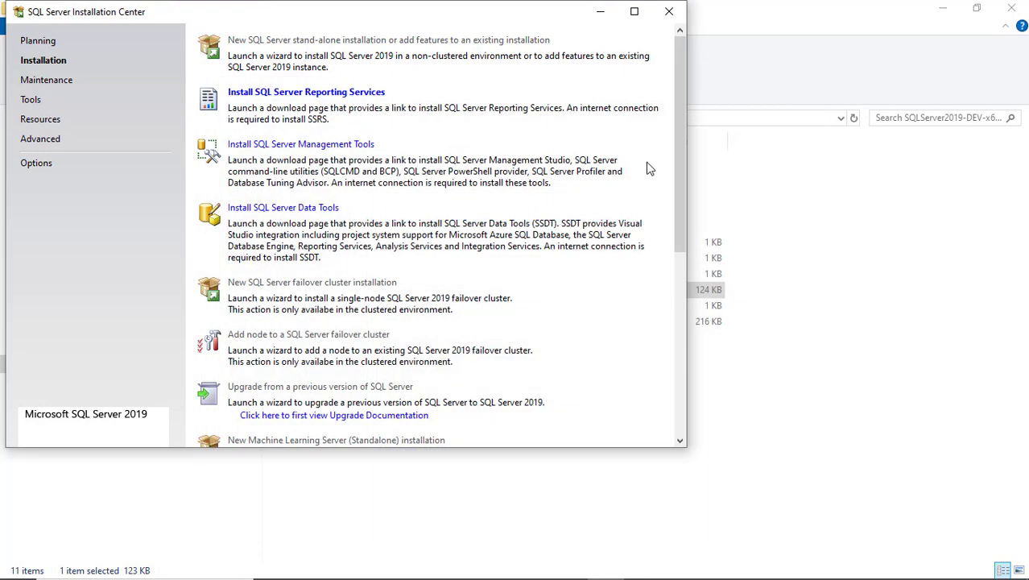
click(670, 13)
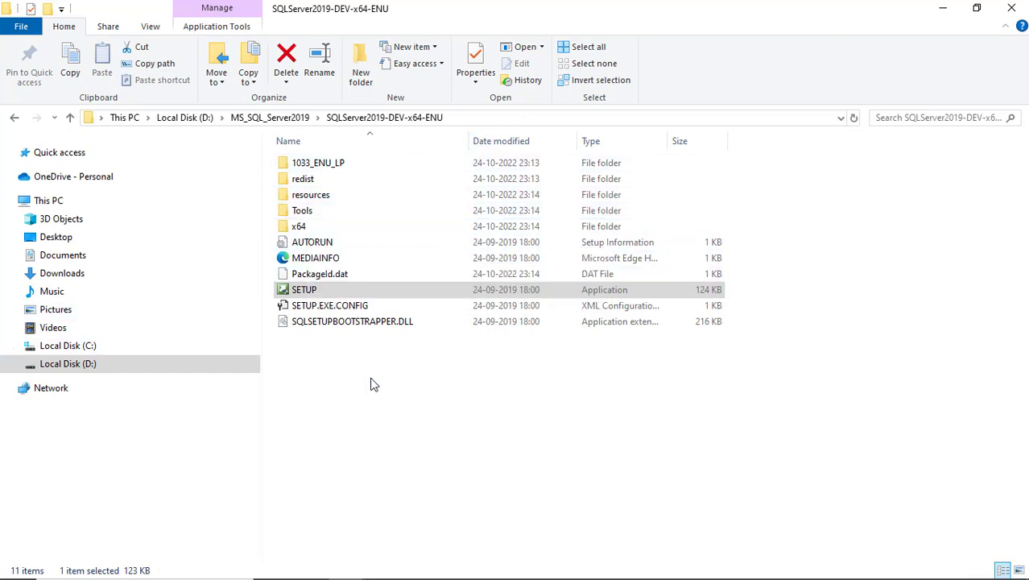
Step: Search Windows for replres.rll and dismiss the search
key(super)
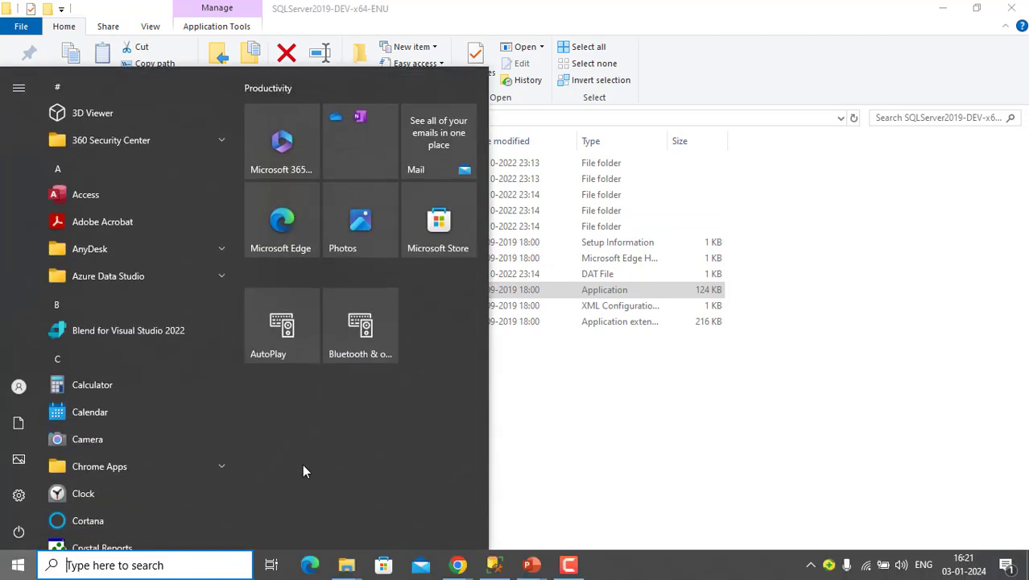
text(re)
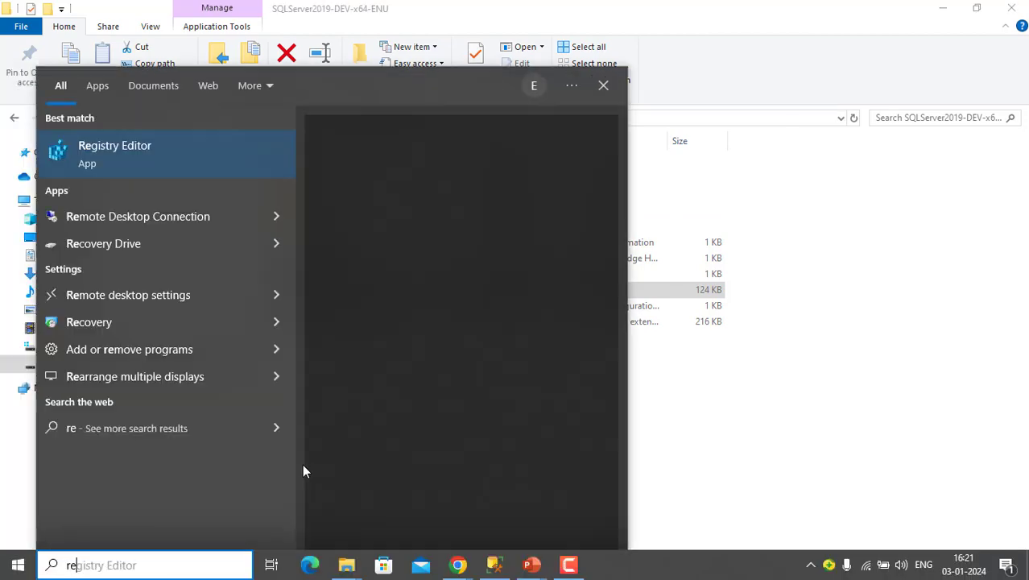
text(plre)
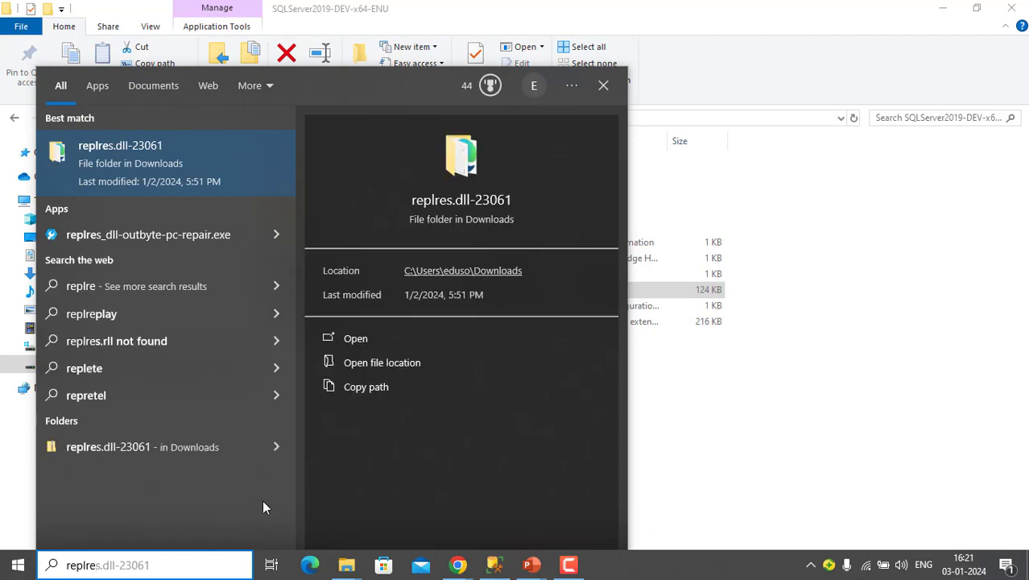
text(s)
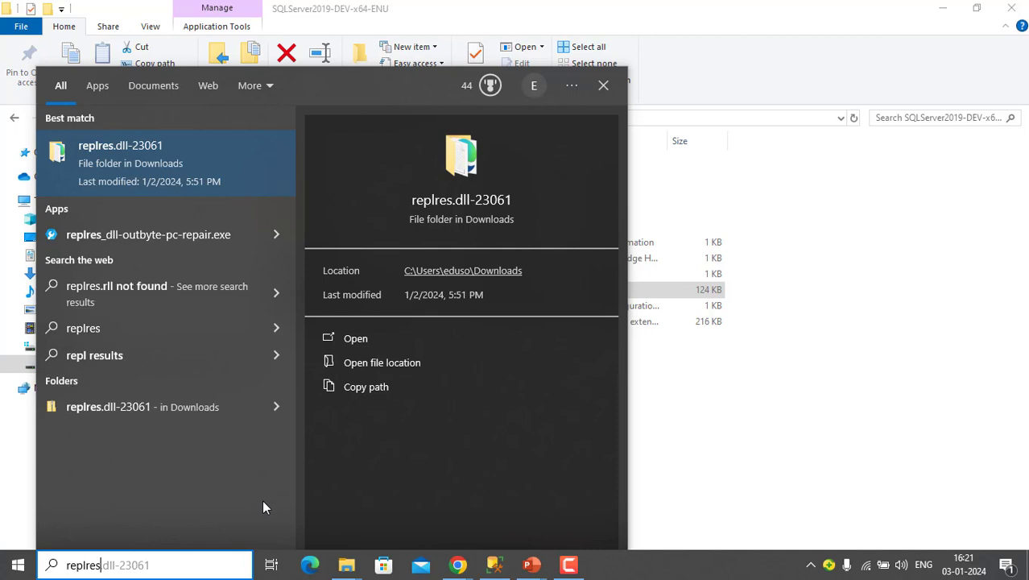
text(.r)
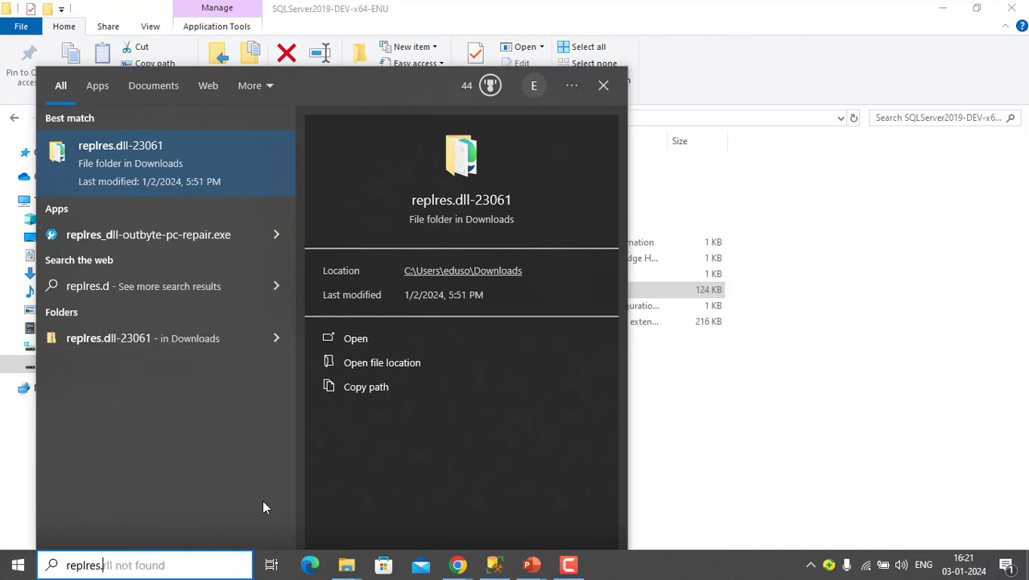
text(ll)
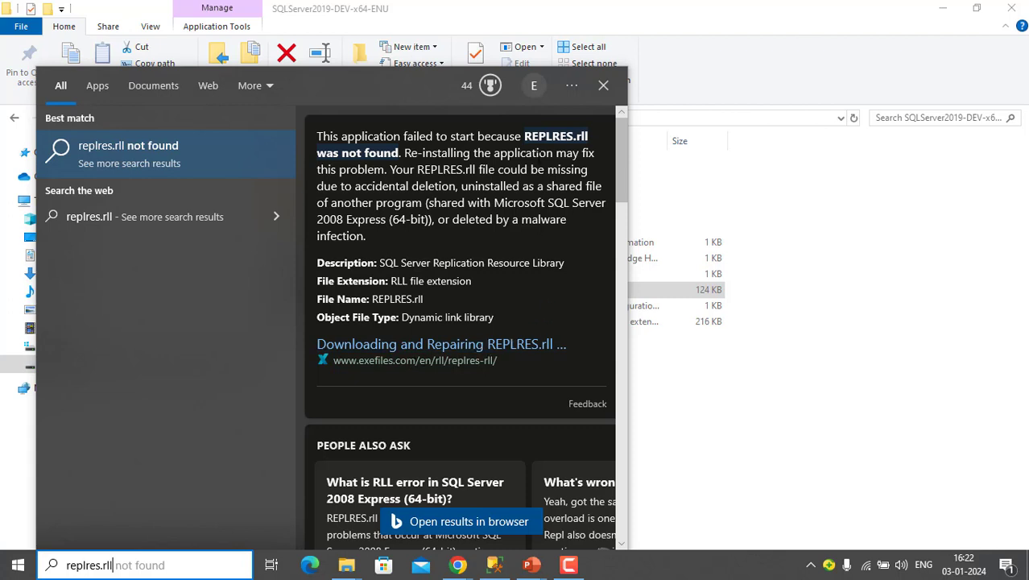
click(645, 567)
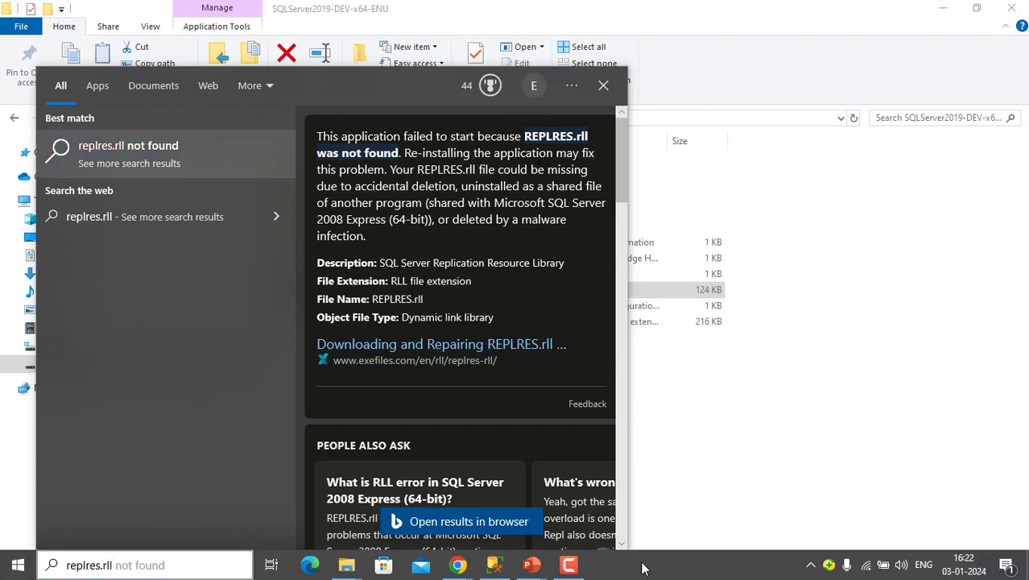
Step: Open the folder C:\Program Files\Microsoft SQL Server\150\COM in File Explorer
click(71, 347)
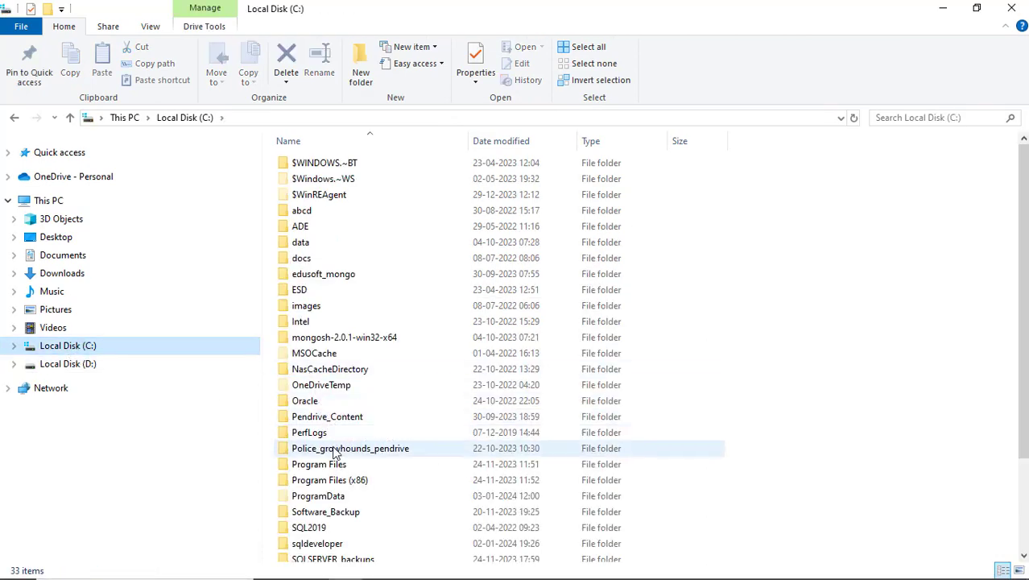
double_click(337, 467)
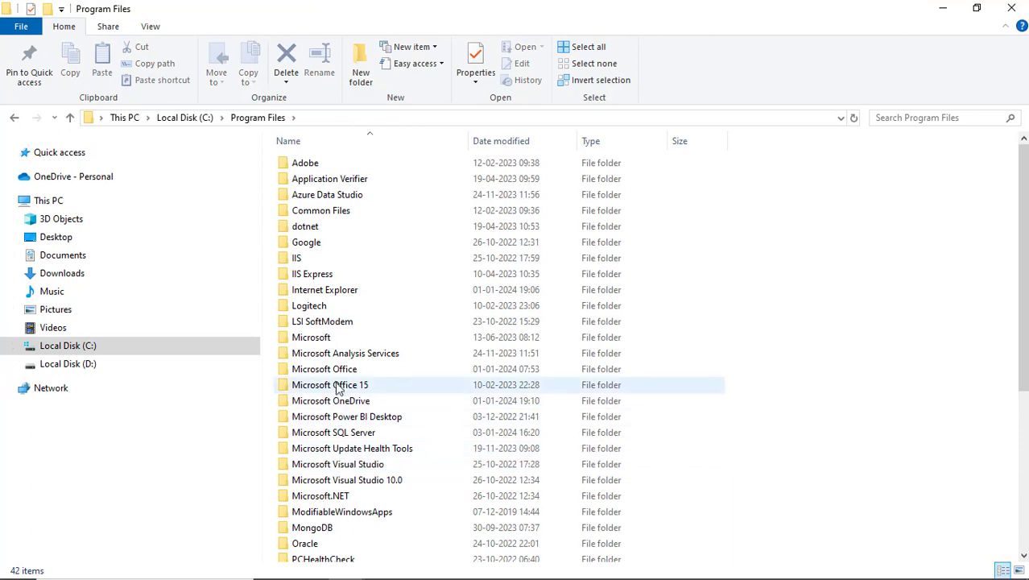
double_click(354, 436)
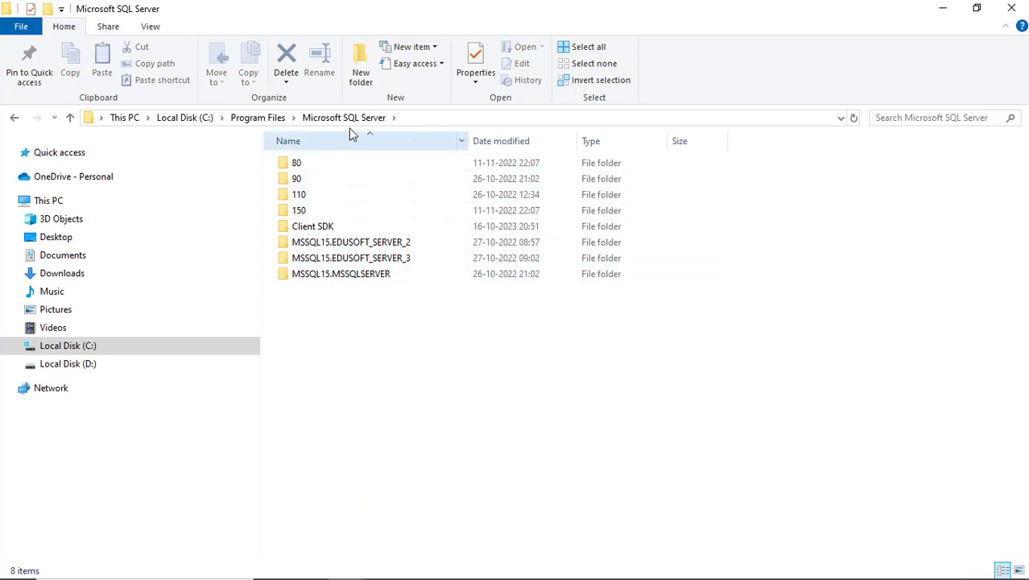
double_click(299, 212)
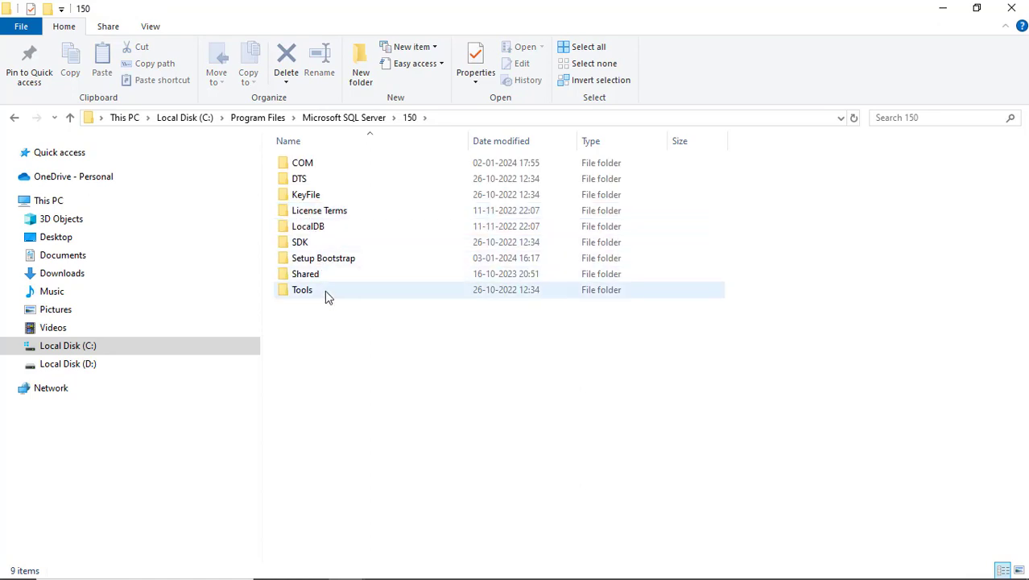
double_click(303, 164)
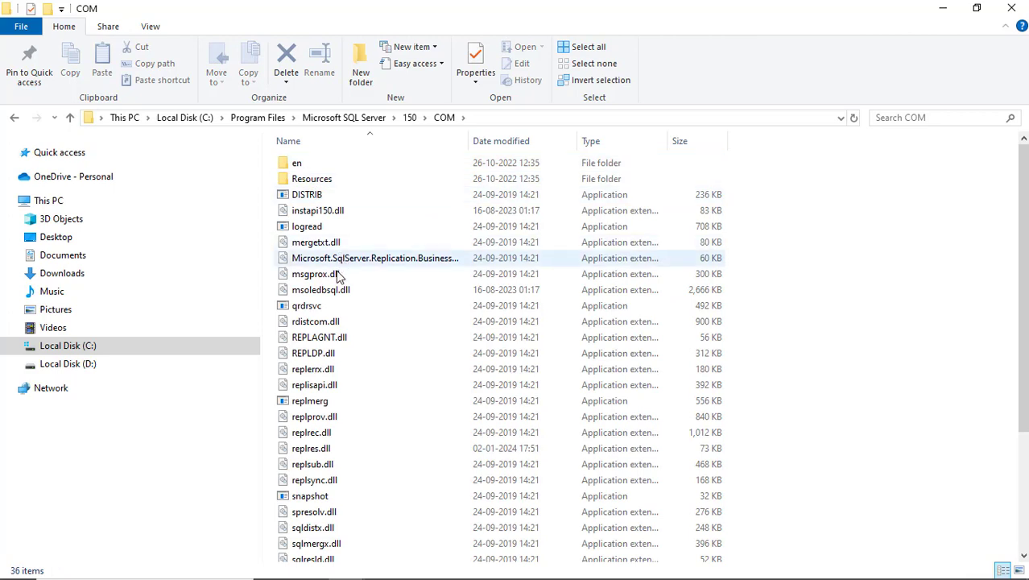
Step: Look through the files in the COM folder and search it and its subfolders for replres.rll
click(317, 308)
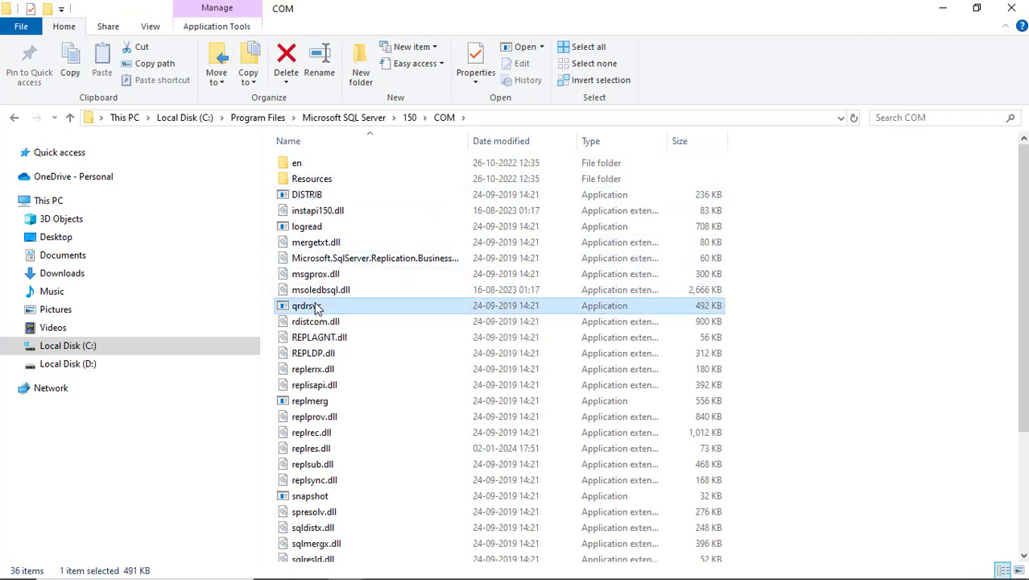
key(Down)
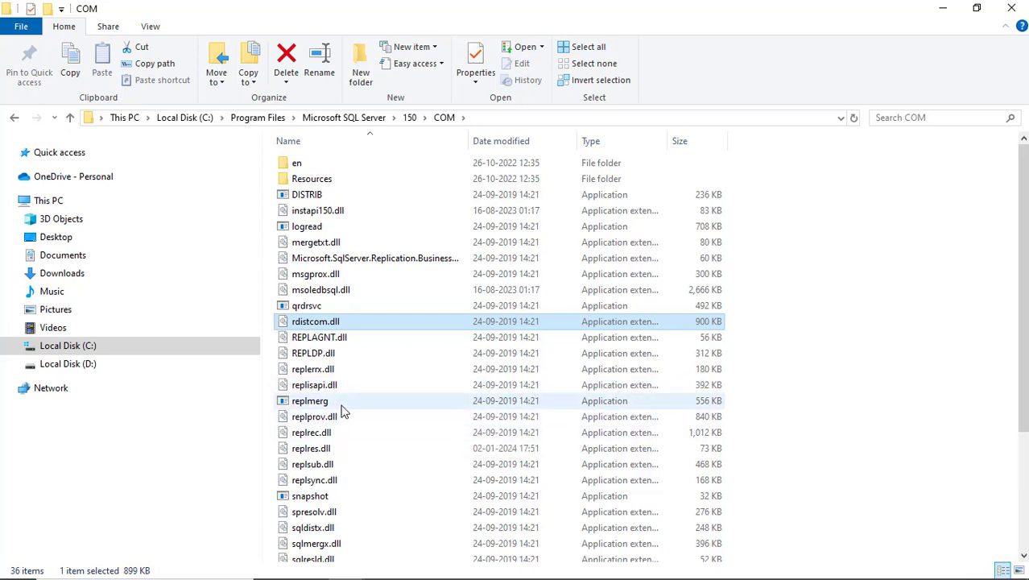
scroll(342, 409, down, 1)
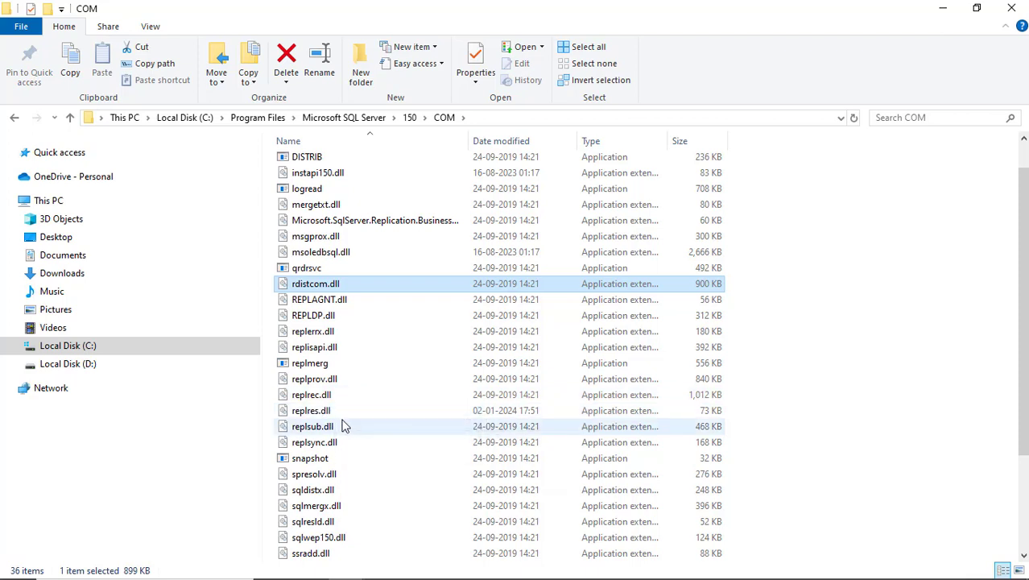
scroll(343, 426, down, 3)
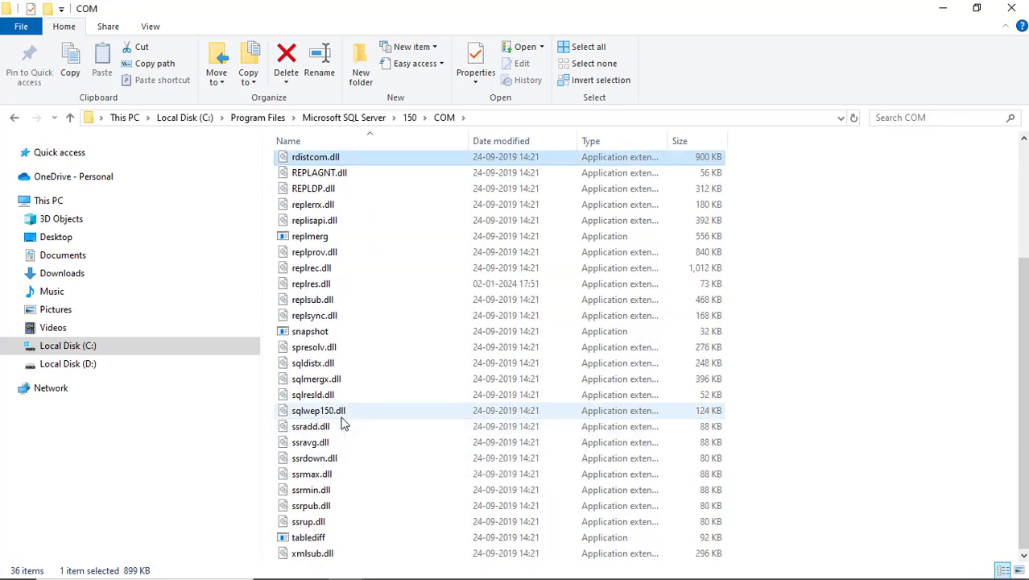
scroll(342, 426, up, 3)
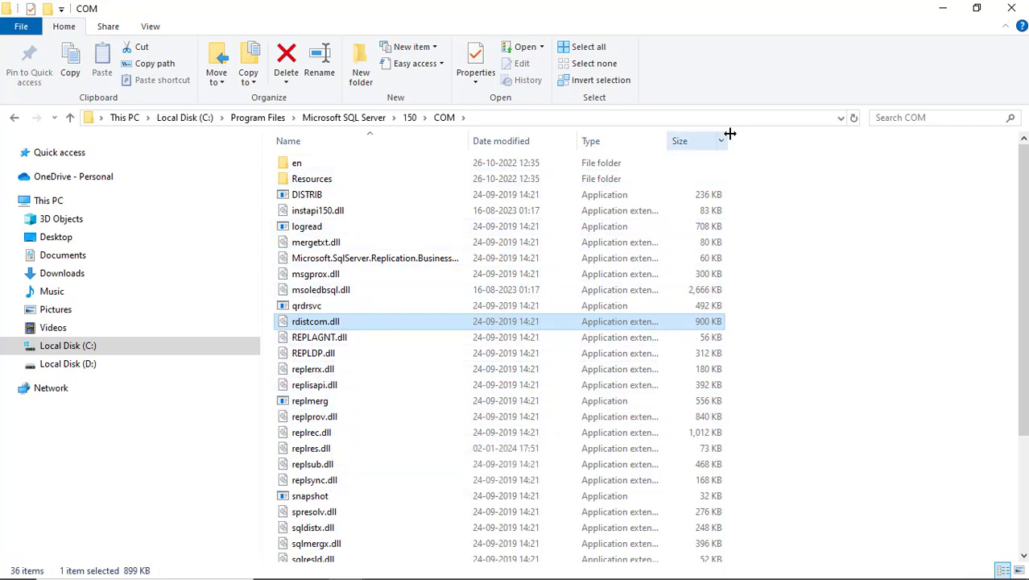
click(887, 112)
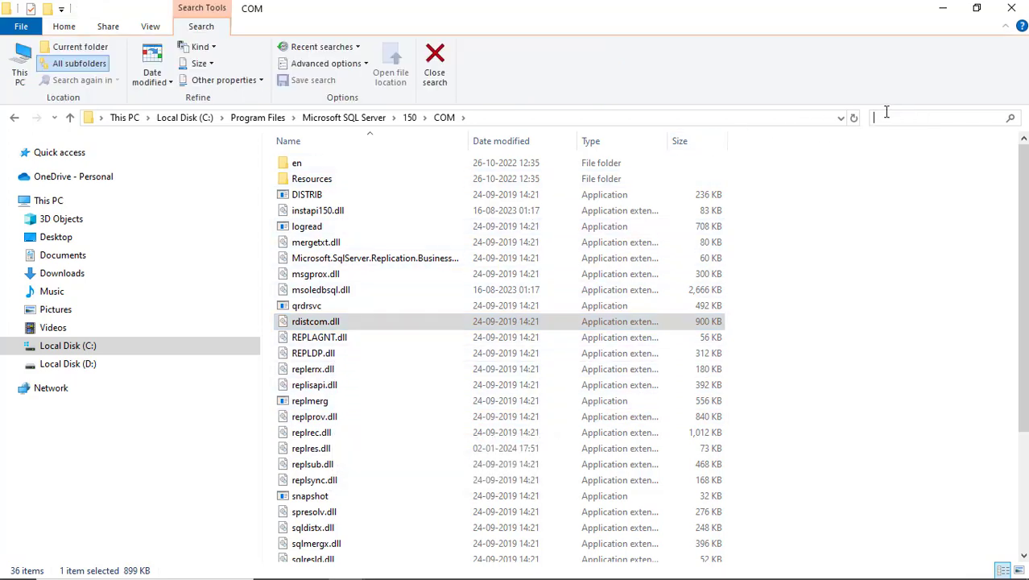
text(re)
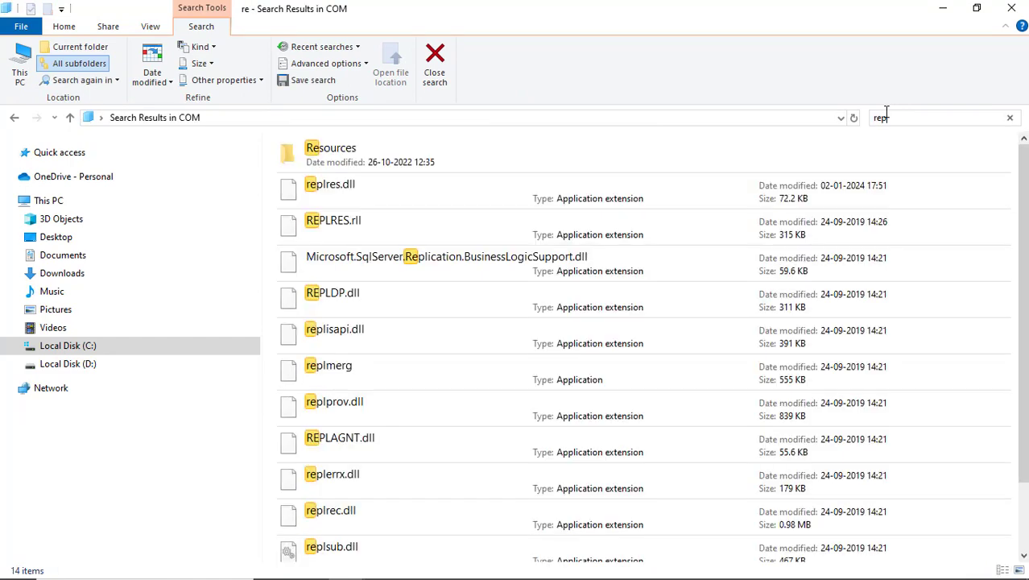
text(p)
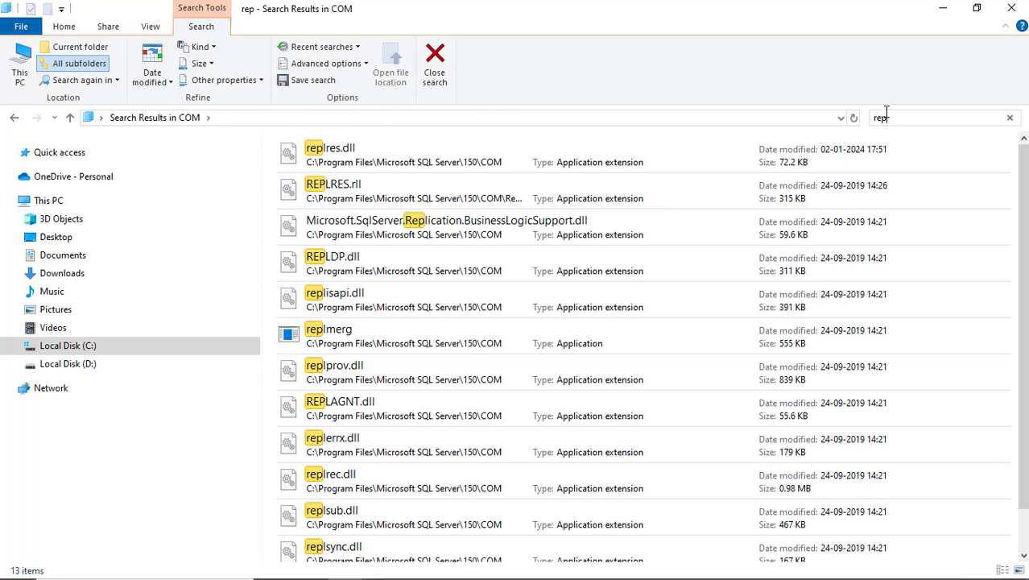
text(l)
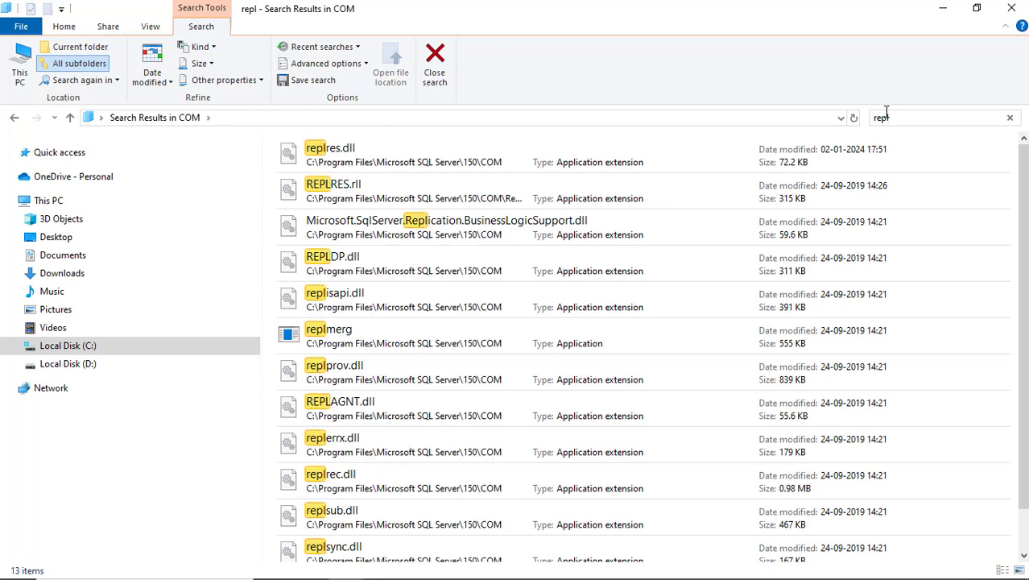
text(re)
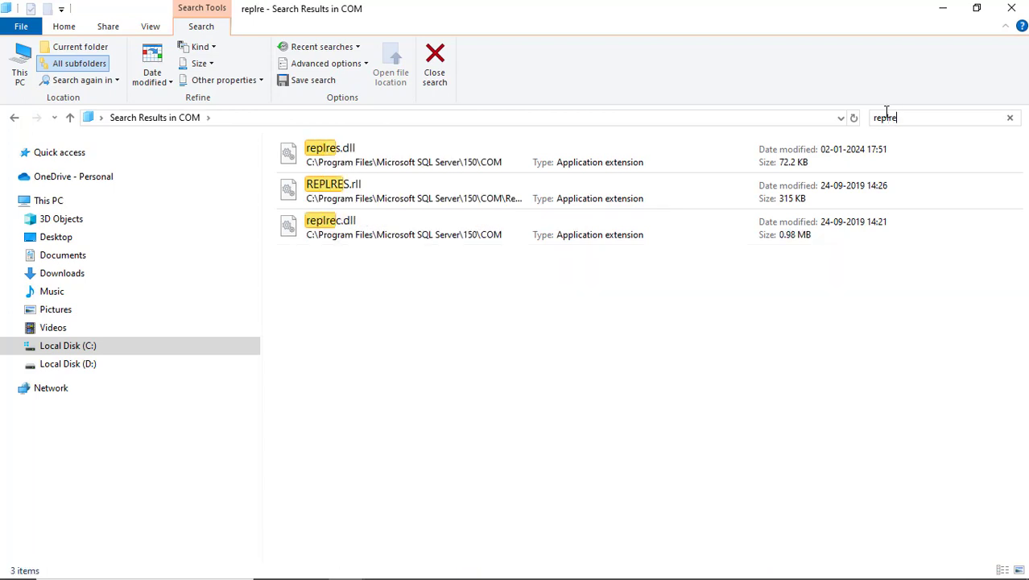
text(s)
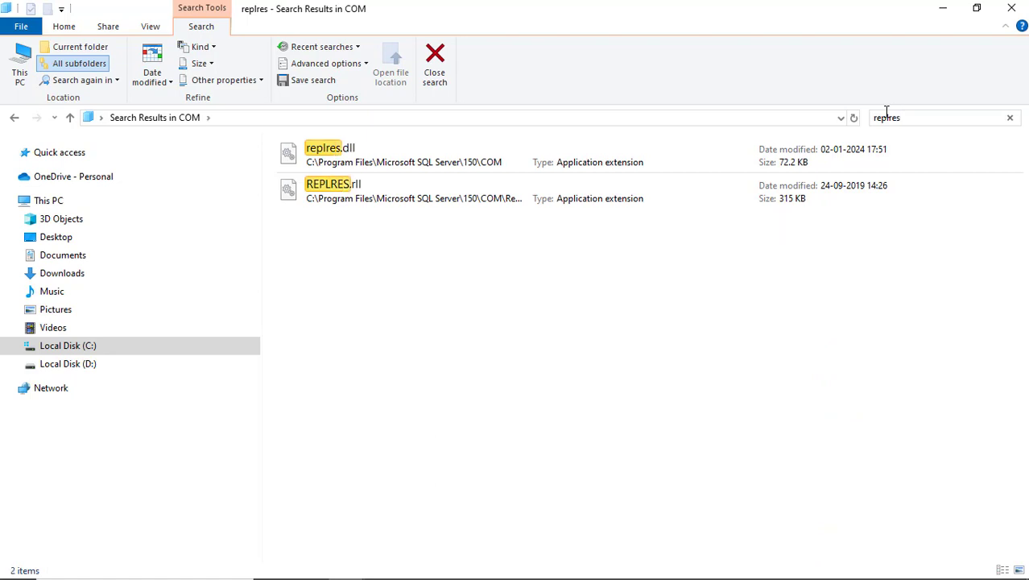
text(.rll)
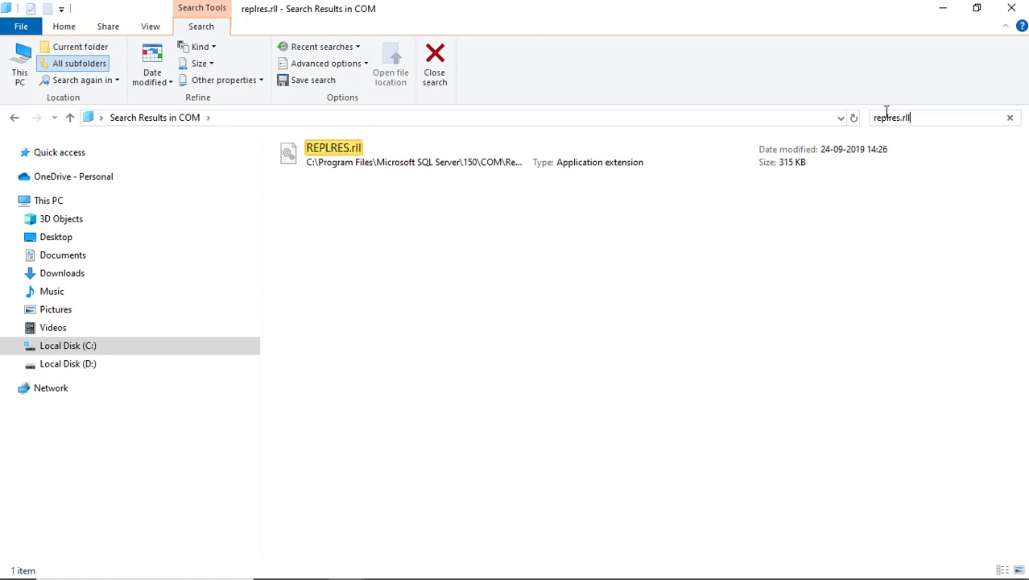
Step: Try to open the REPLRES.rll file from the search results and dismiss the system file dialog
click(501, 164)
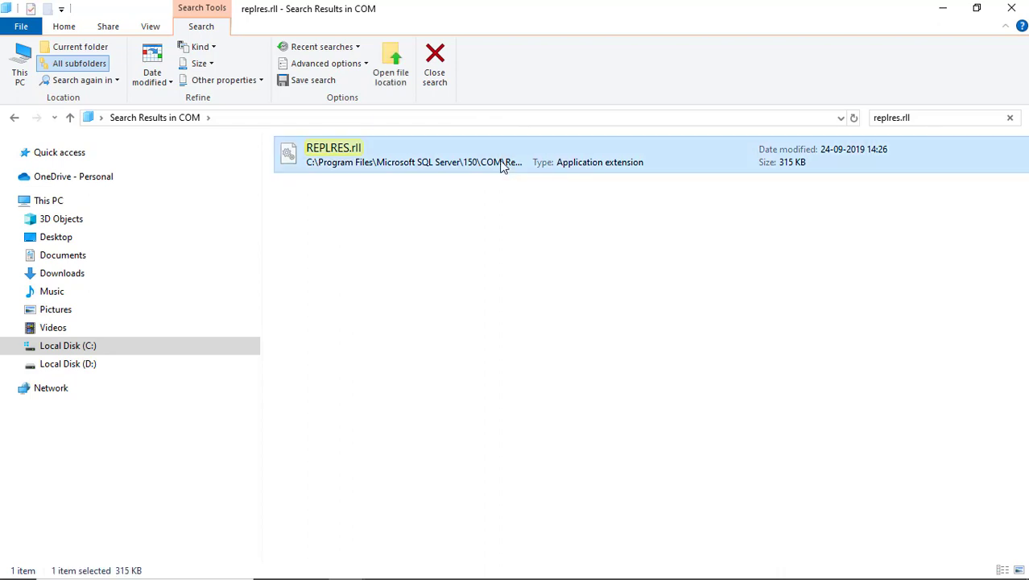
double_click(501, 164)
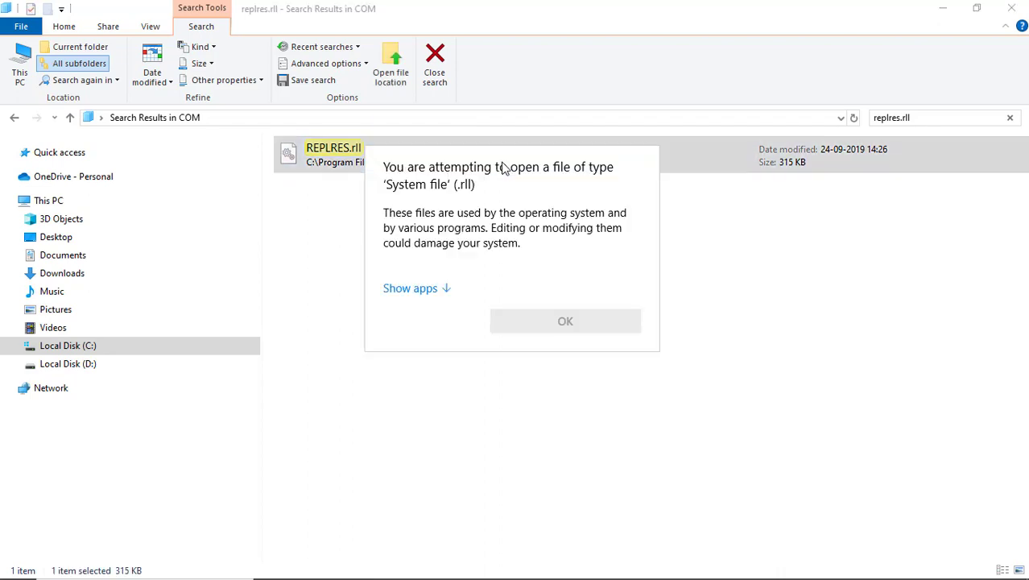
click(553, 319)
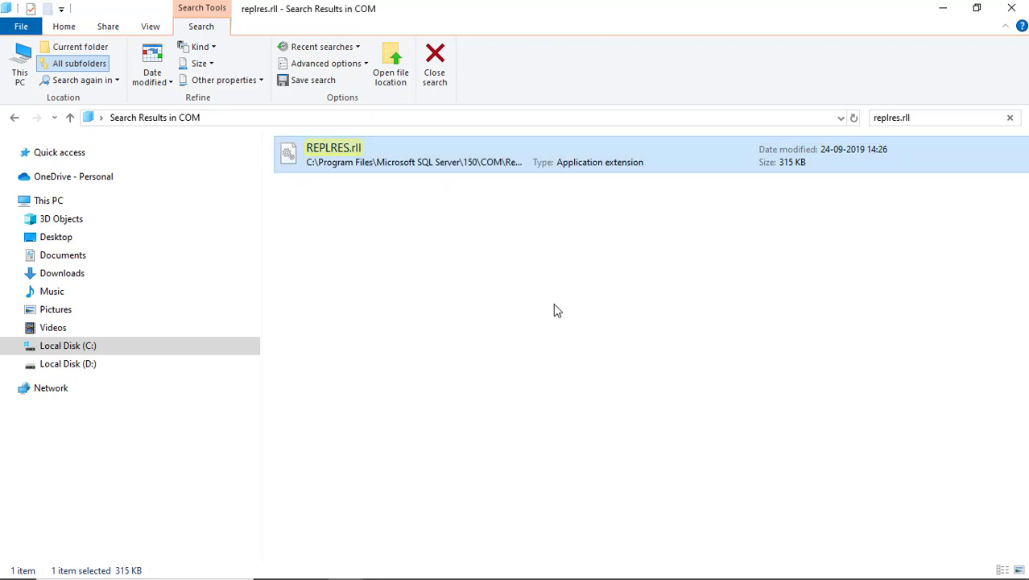
Step: Check the full folder location of REPLRES.rll in its properties and close them unchanged
right_click(350, 151)
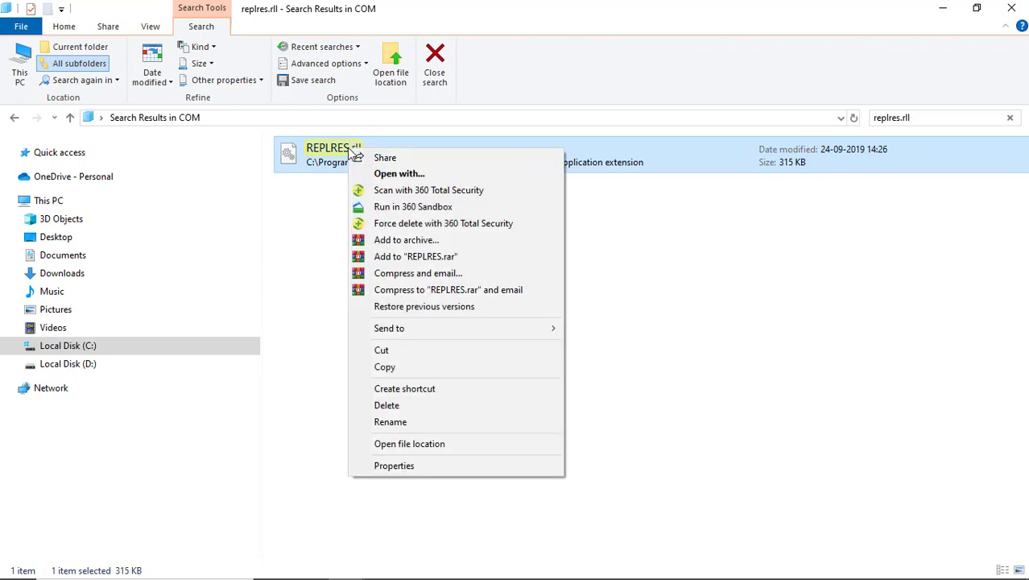
click(436, 466)
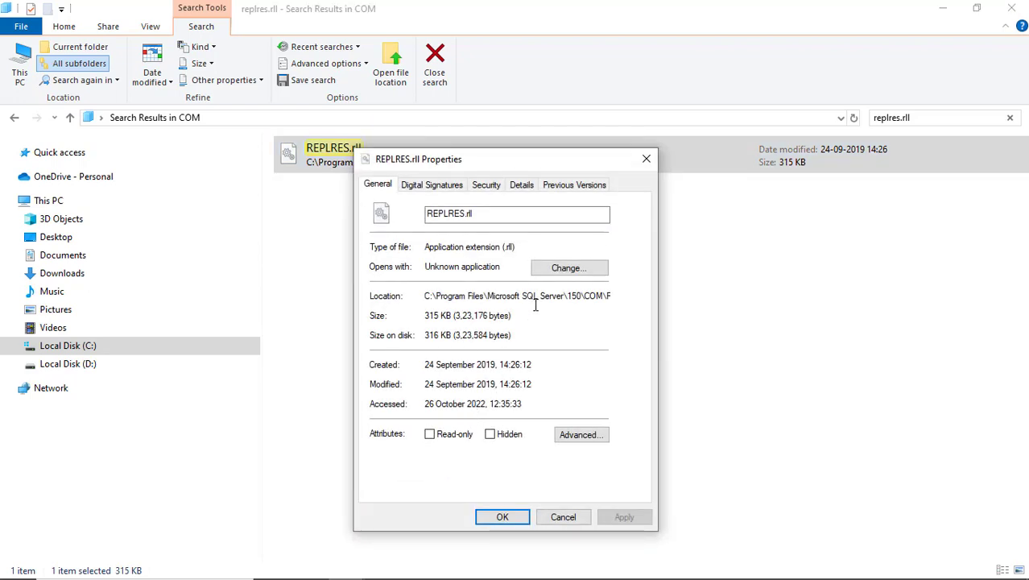
drag(522, 297, 652, 294)
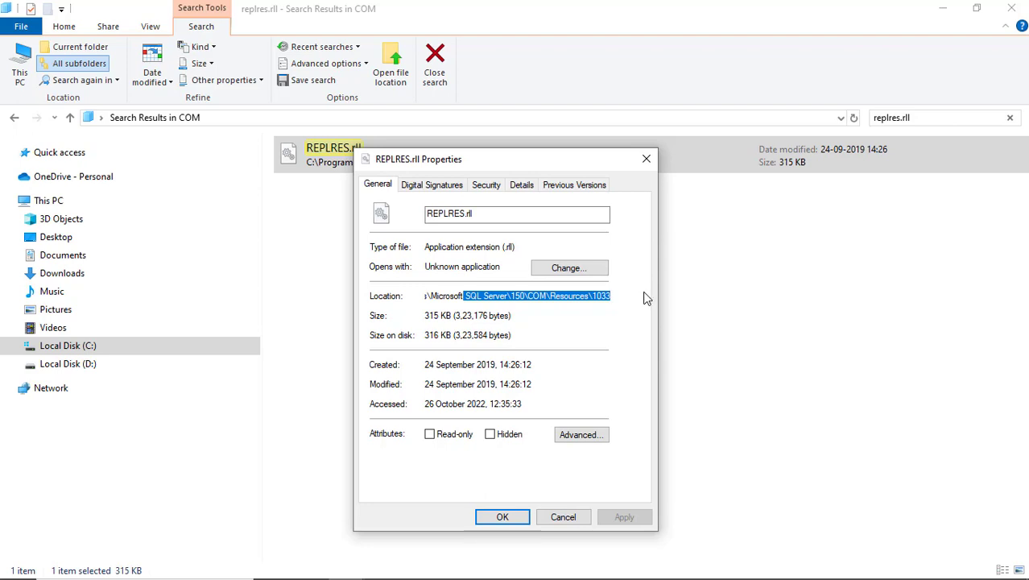
click(556, 520)
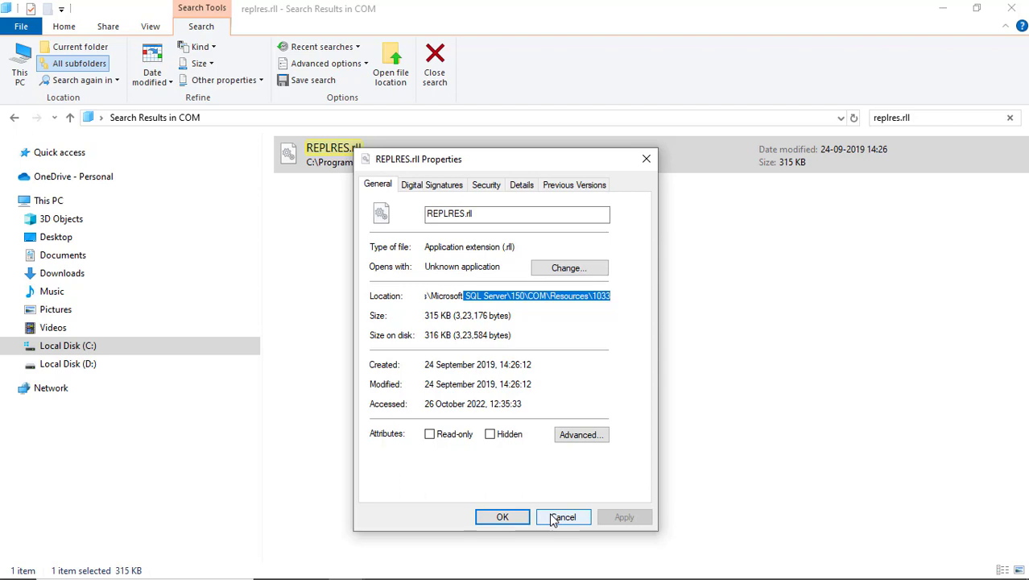
click(554, 518)
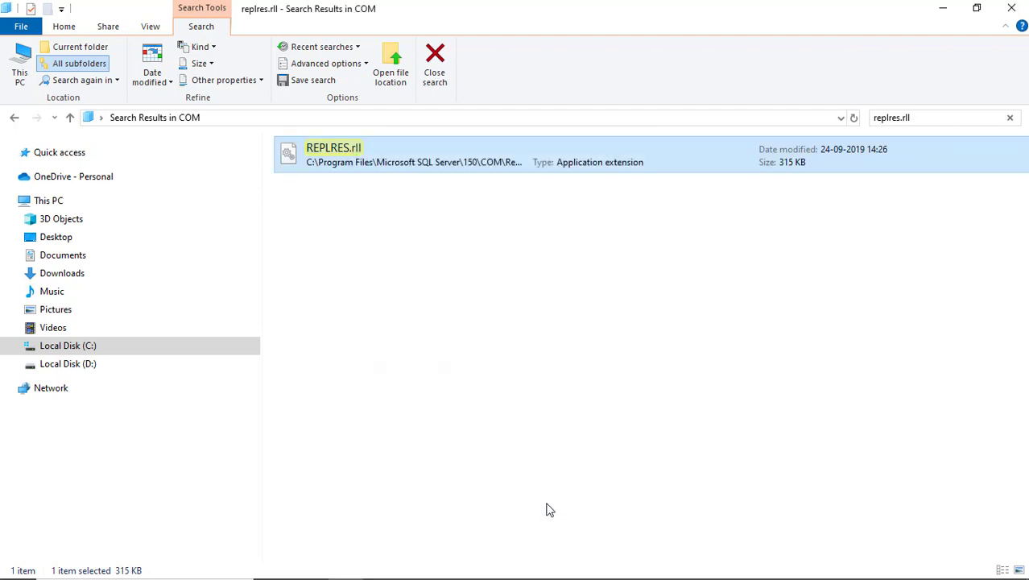
Step: Open the folder C:\Program Files\Microsoft SQL Server\150\COM\Resources\1033 in a new maximized File Explorer window
key(alt+Tab)
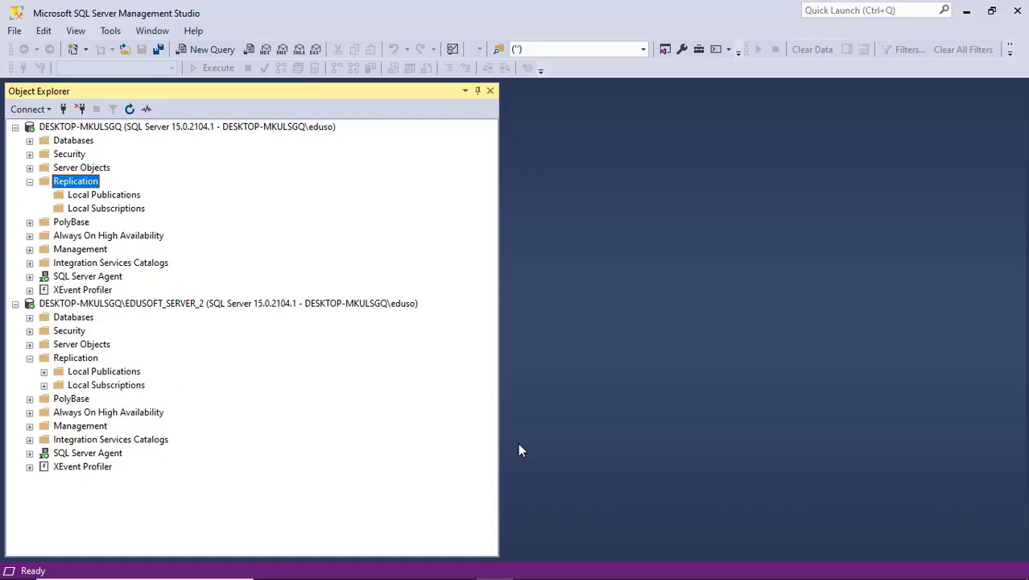
key(alt+Tab)
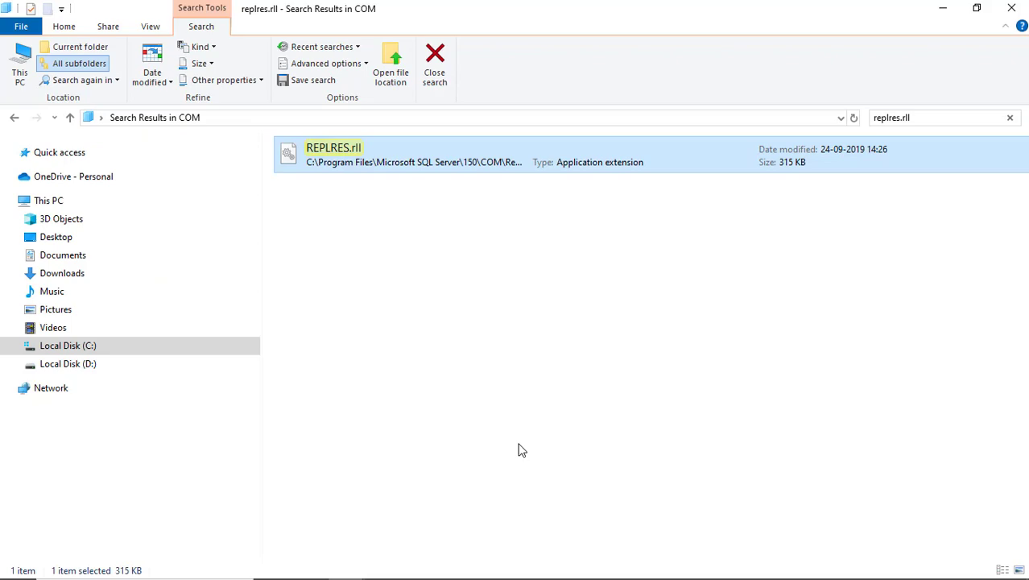
key(super+e)
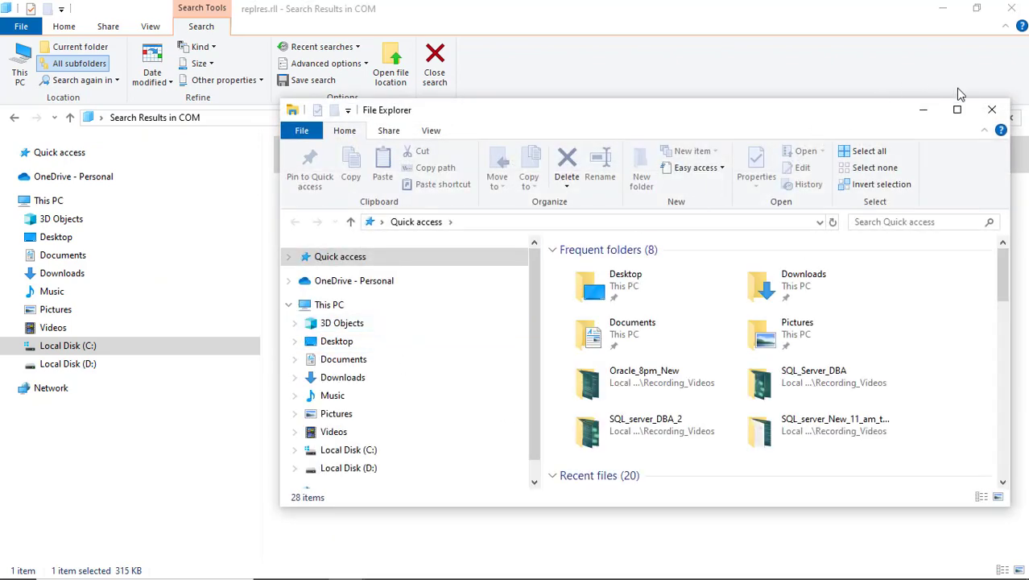
click(957, 109)
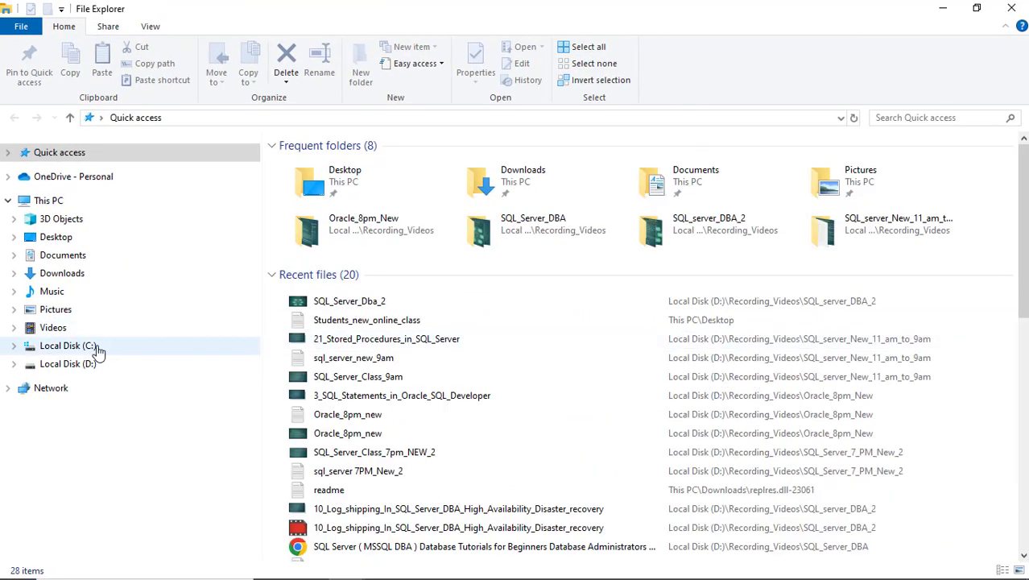
click(95, 347)
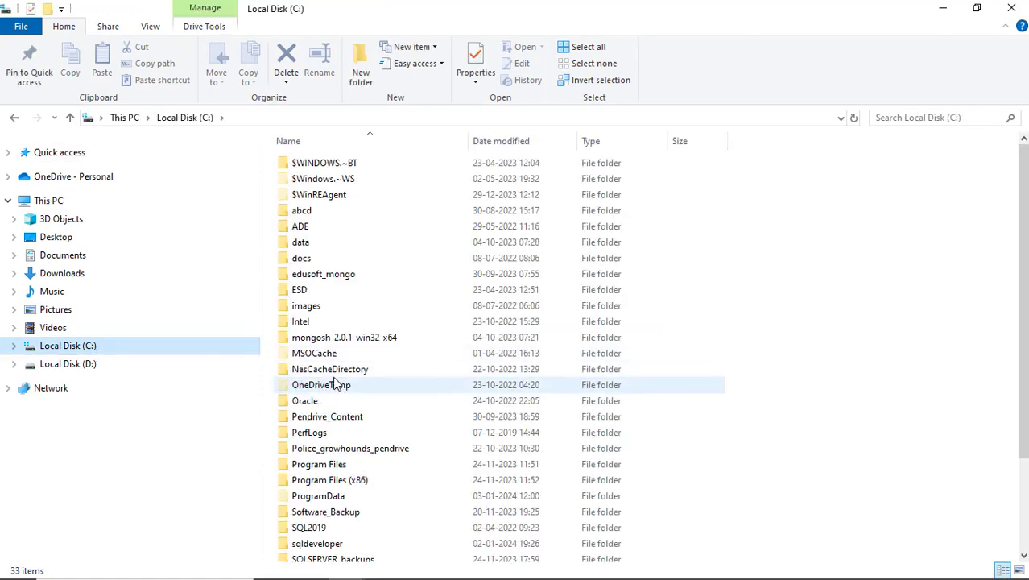
scroll(334, 385, down, 3)
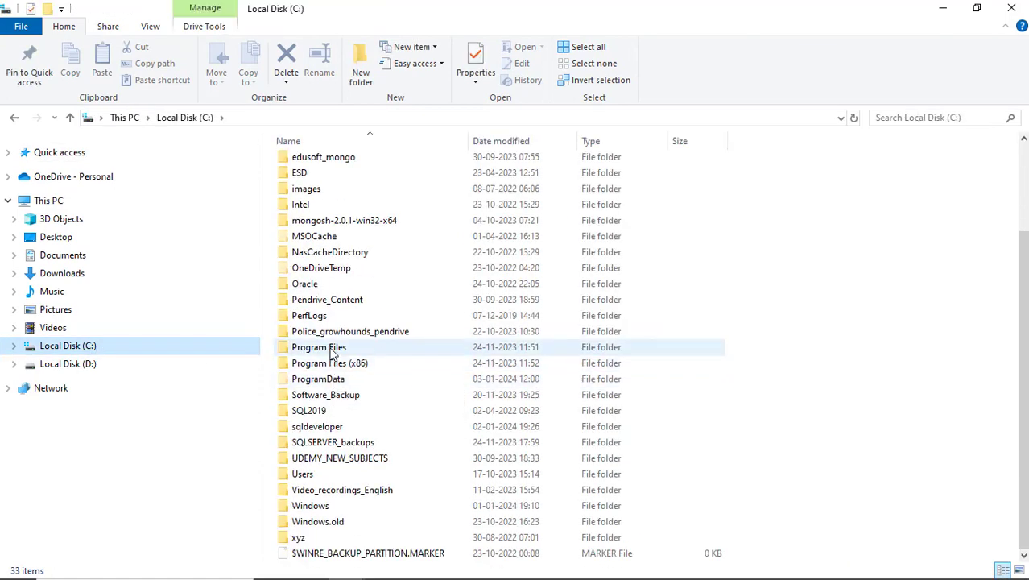
double_click(333, 354)
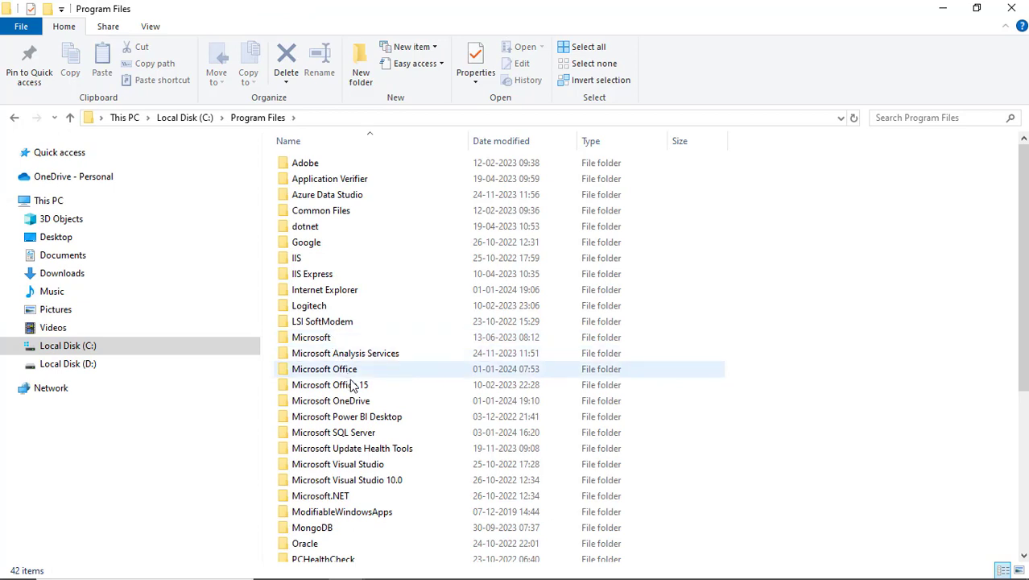
double_click(360, 435)
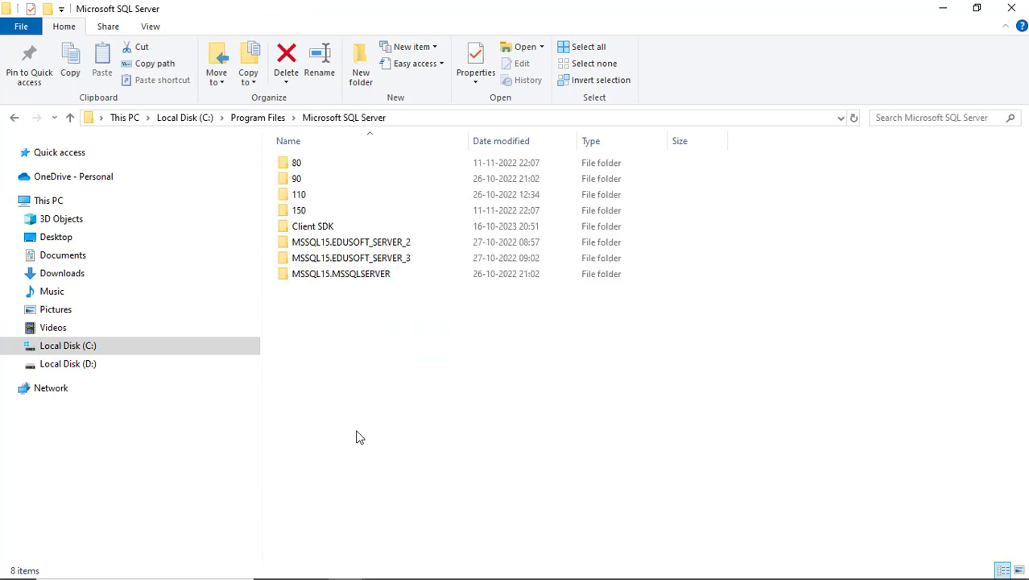
double_click(303, 211)
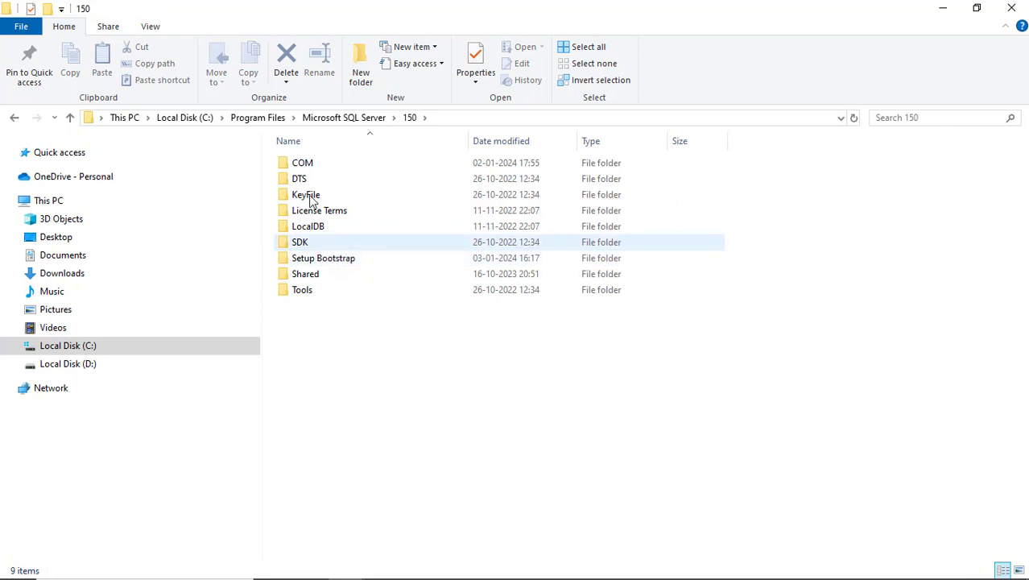
double_click(307, 164)
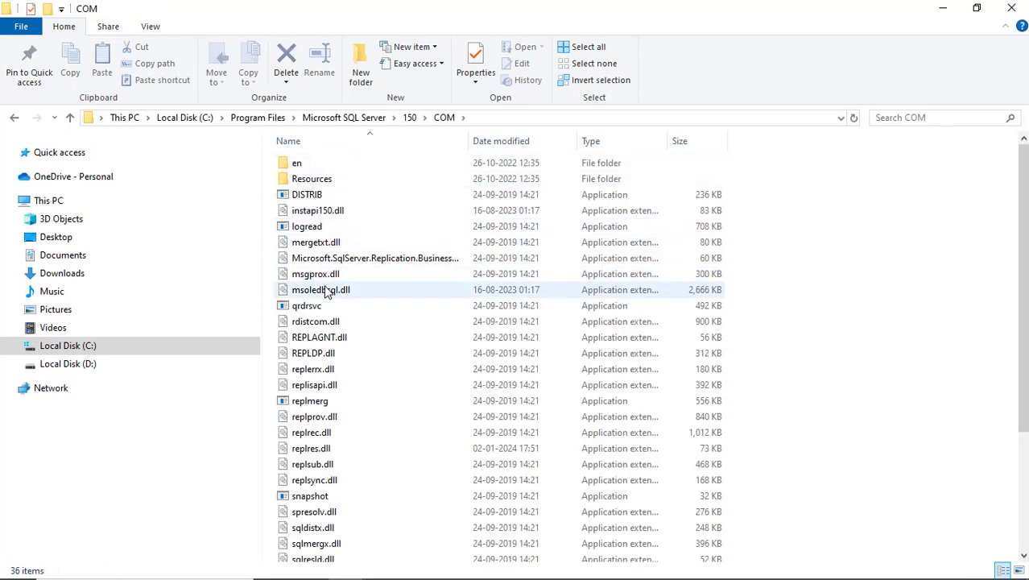
double_click(313, 179)
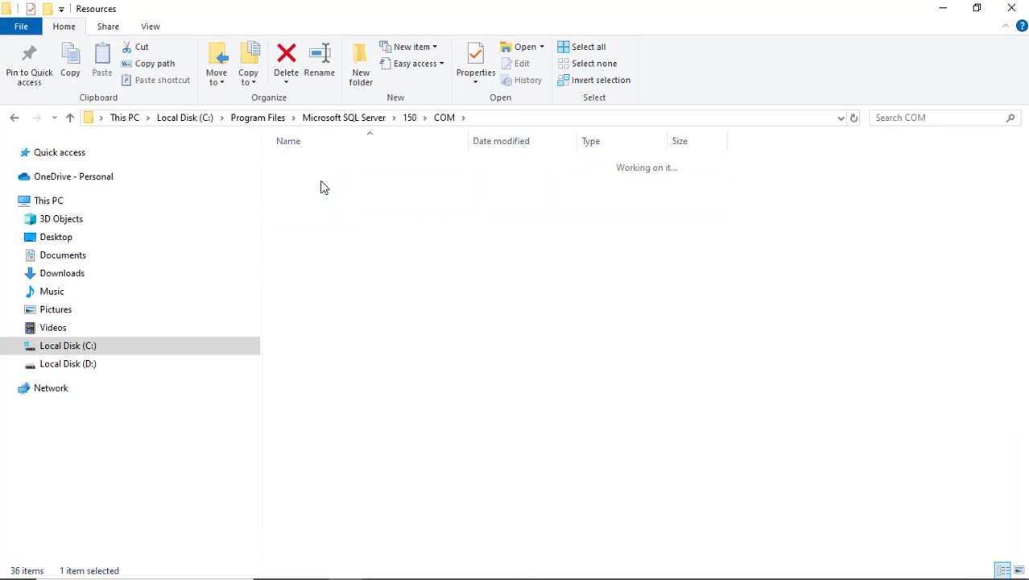
double_click(303, 167)
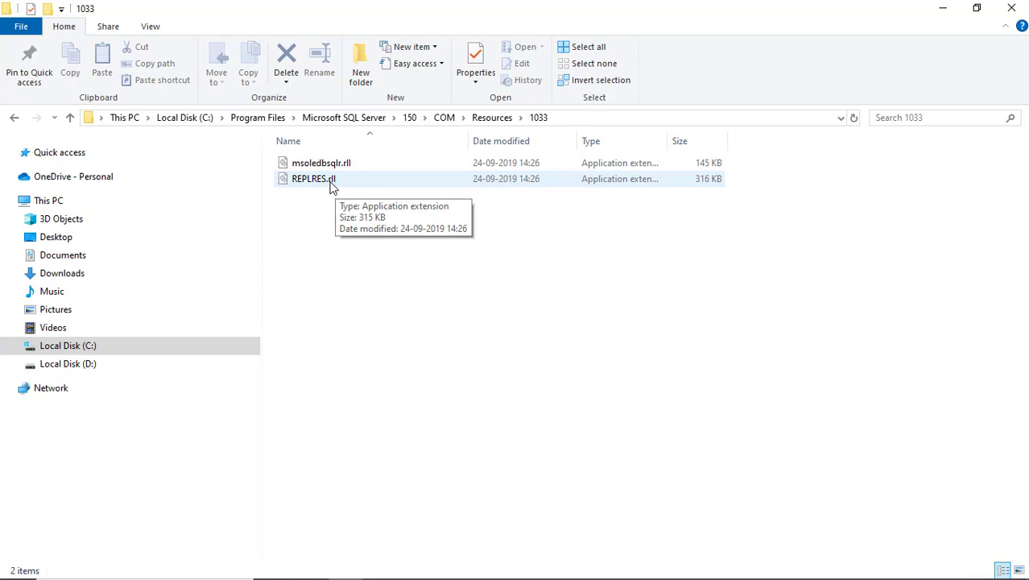
Step: Copy REPLRES.rll from the 1033 folder into the COM folder, granting administrator permission
click(330, 185)
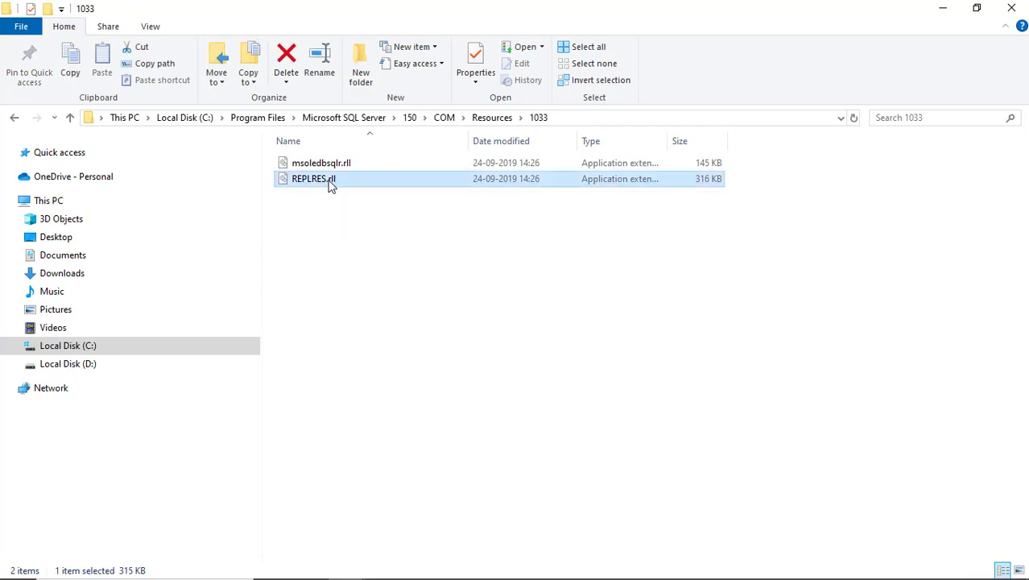
key(ctrl+c)
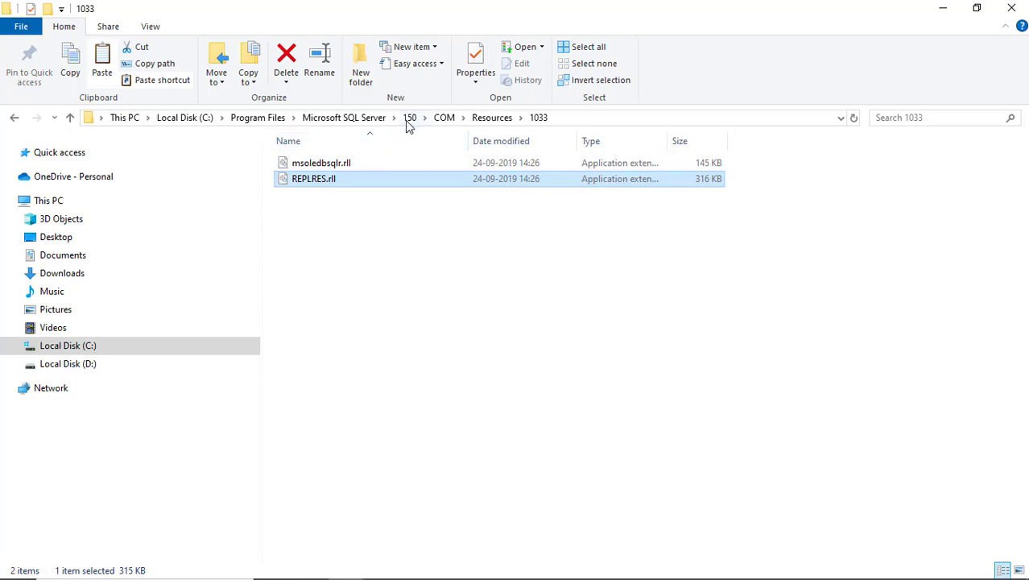
click(440, 119)
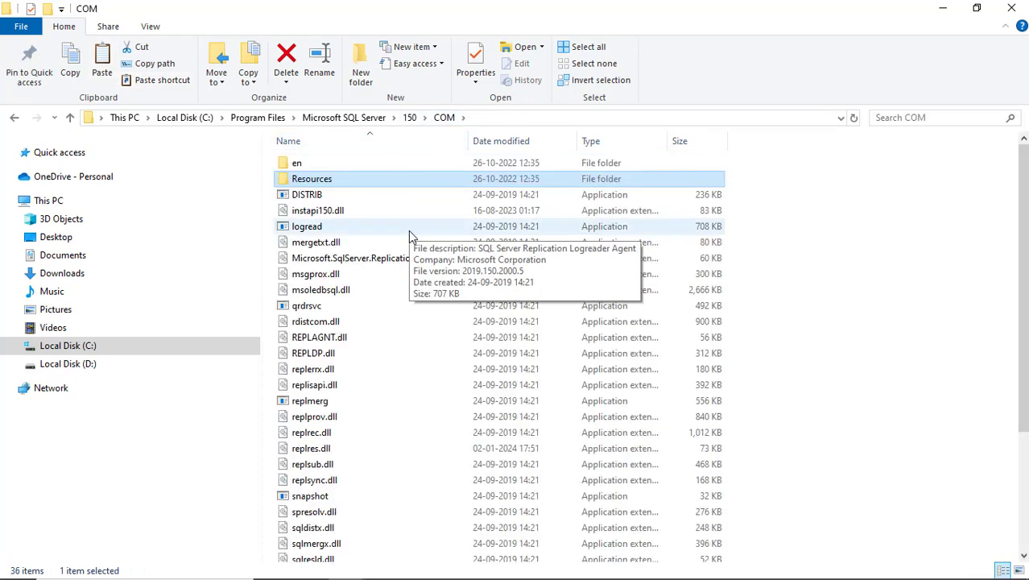
key(ctrl+v)
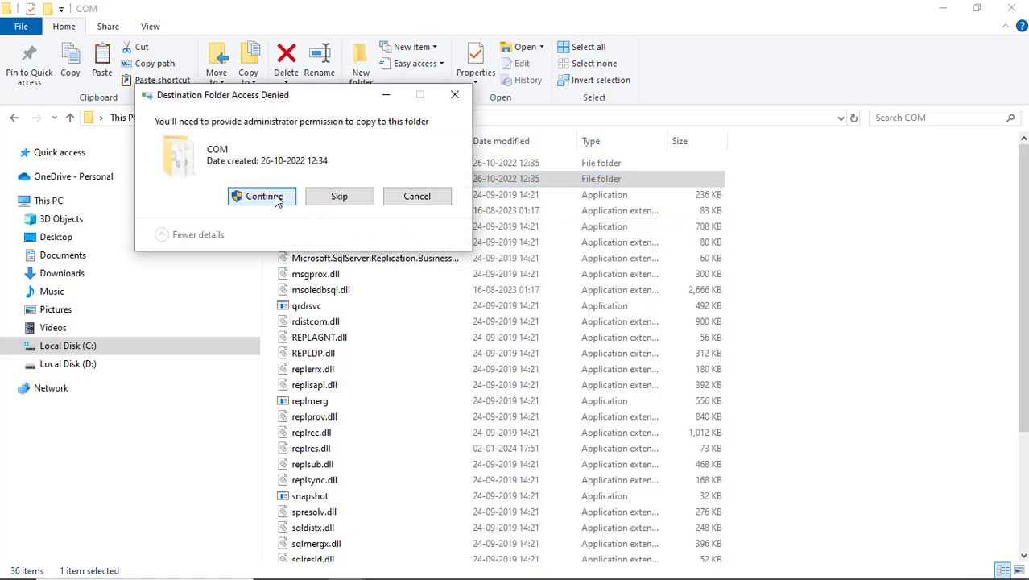
click(264, 196)
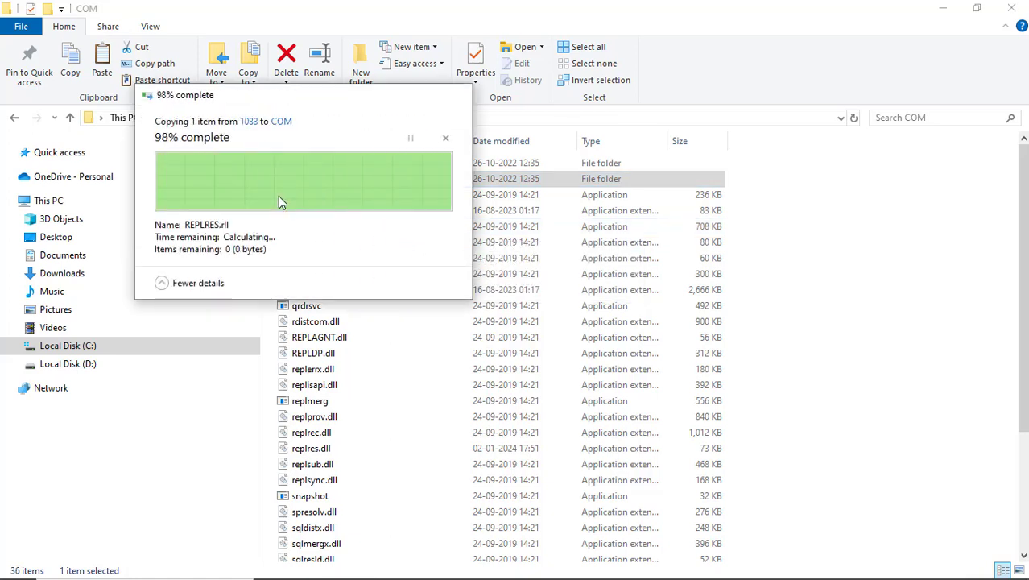
scroll(322, 202, down, 4)
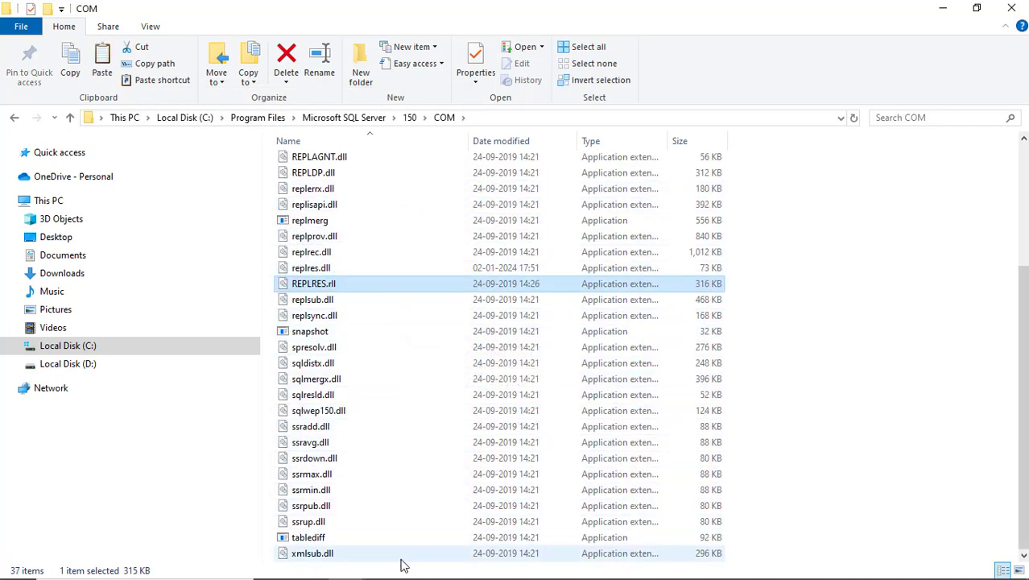
Step: Switch to SQL Server Management Studio and inspect the commands available for the first instance's Replication folder
key(alt+Tab)
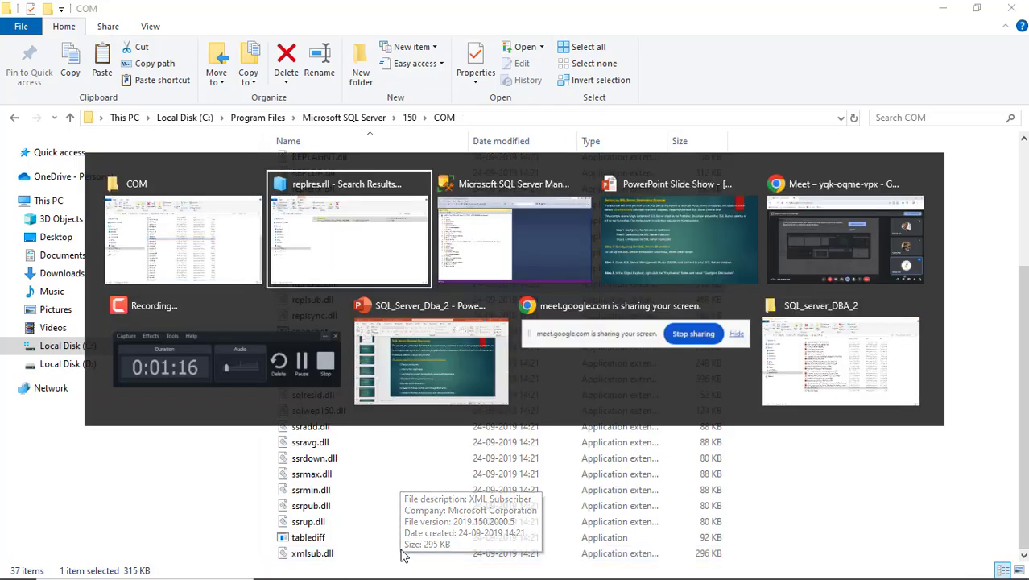
key(alt+Tab)
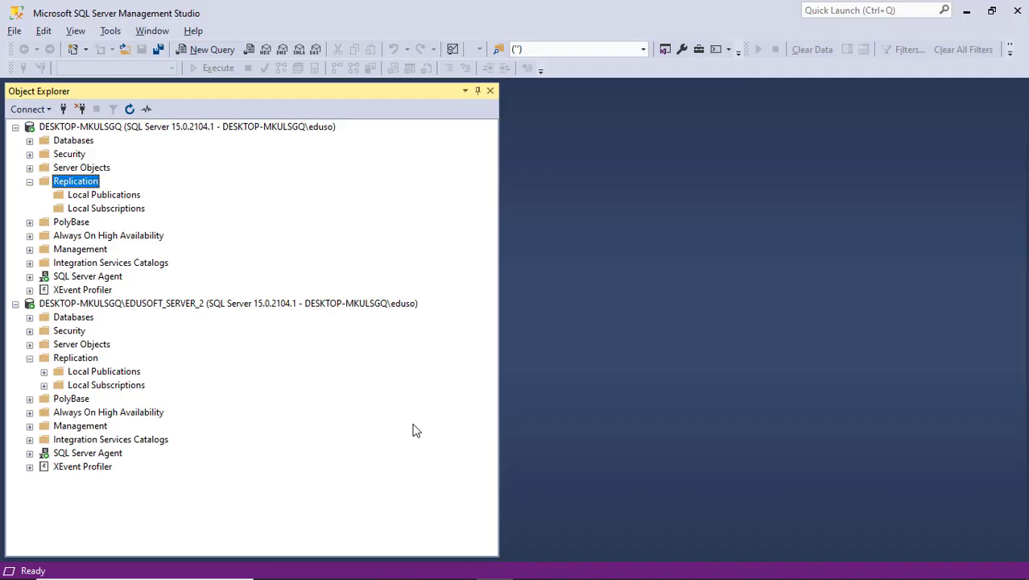
key(alt+Tab)
key(alt+Tab)
key(alt+Tab)
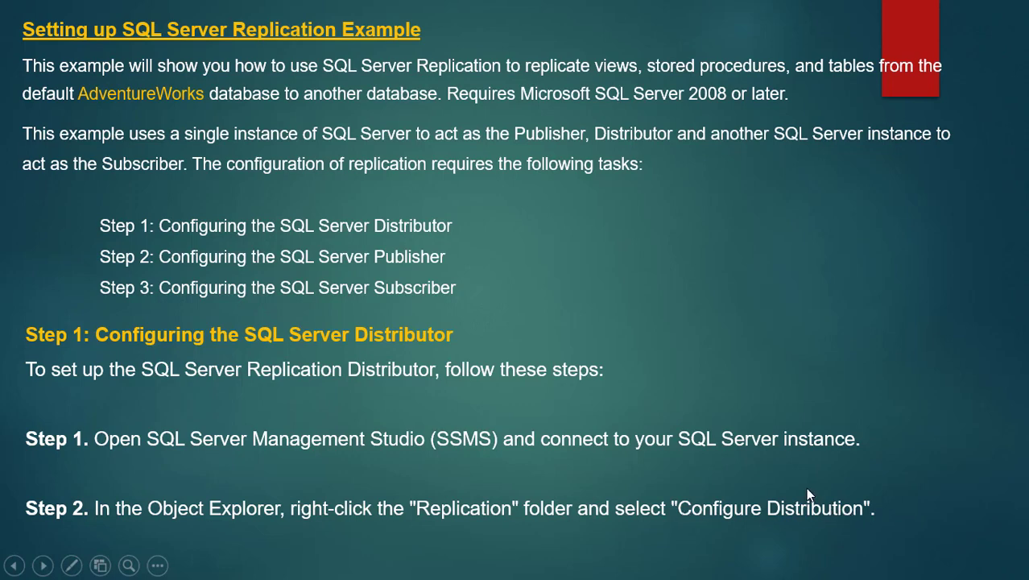
key(alt+Tab)
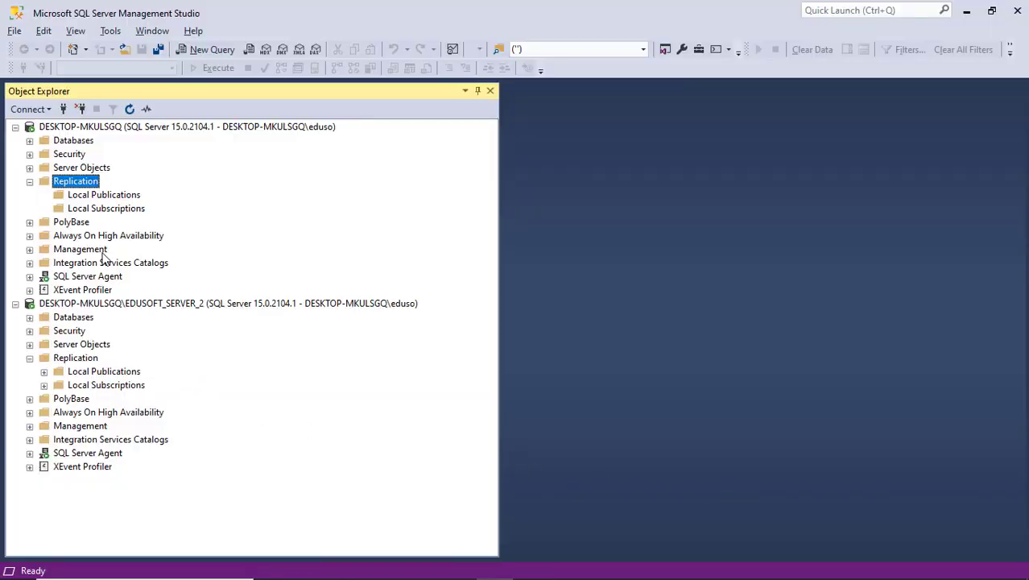
right_click(82, 186)
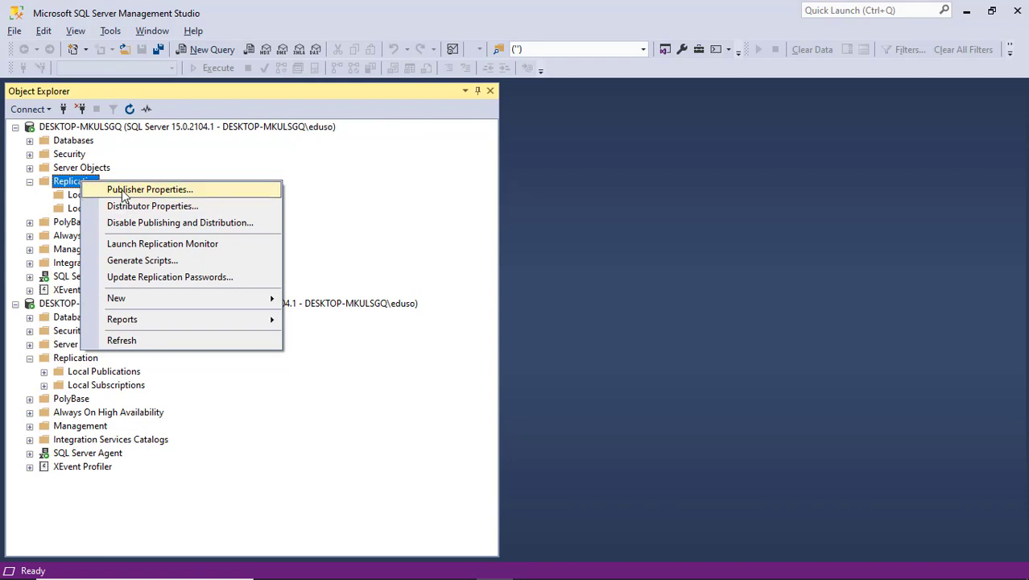
key(Escape)
Step: Switch to the PowerPoint slide show and review the distributor configuration slides up to Step 5 on the snapshot folder
key(alt+Tab)
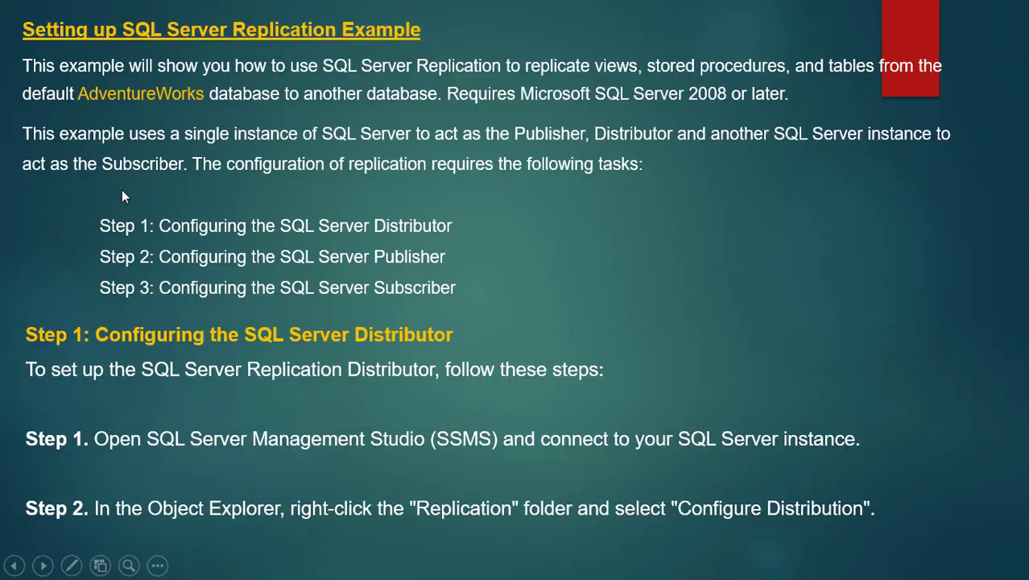
key(Right)
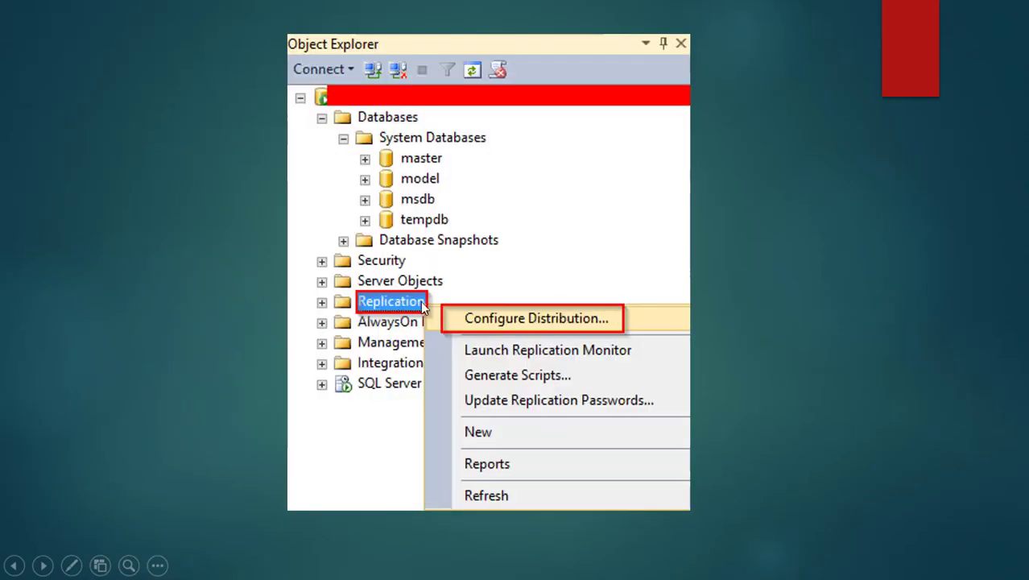
click(531, 320)
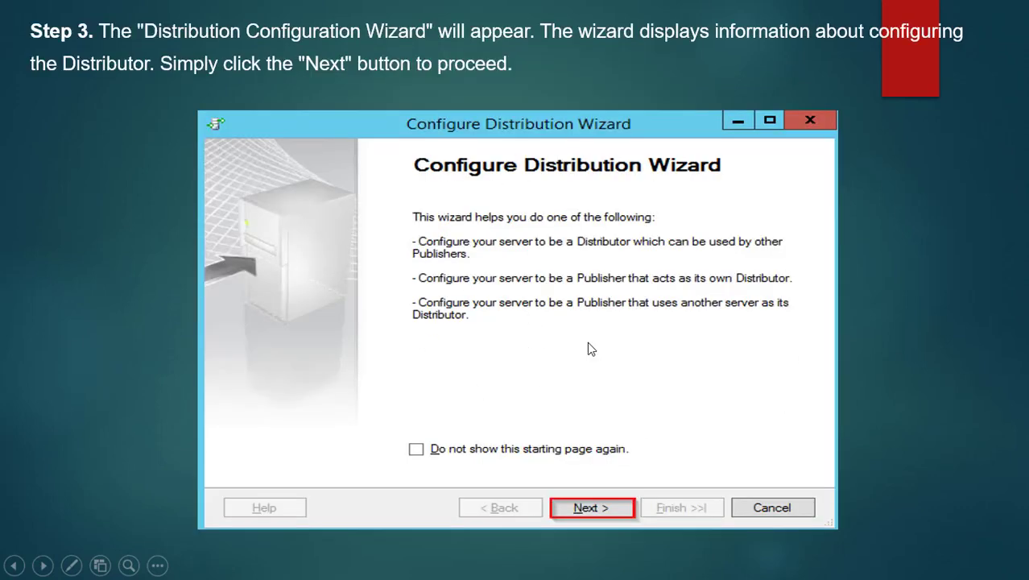
click(666, 318)
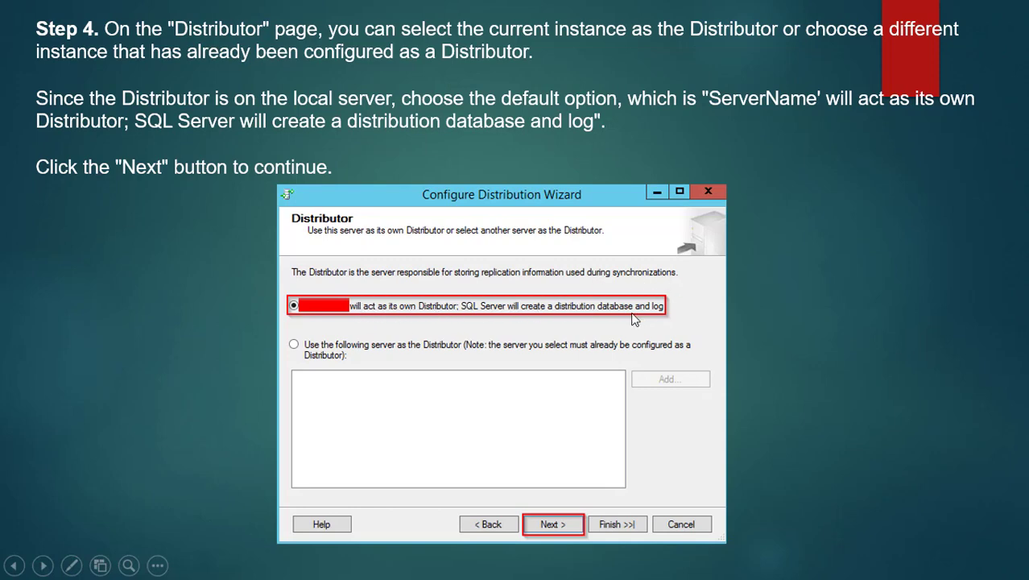
click(575, 421)
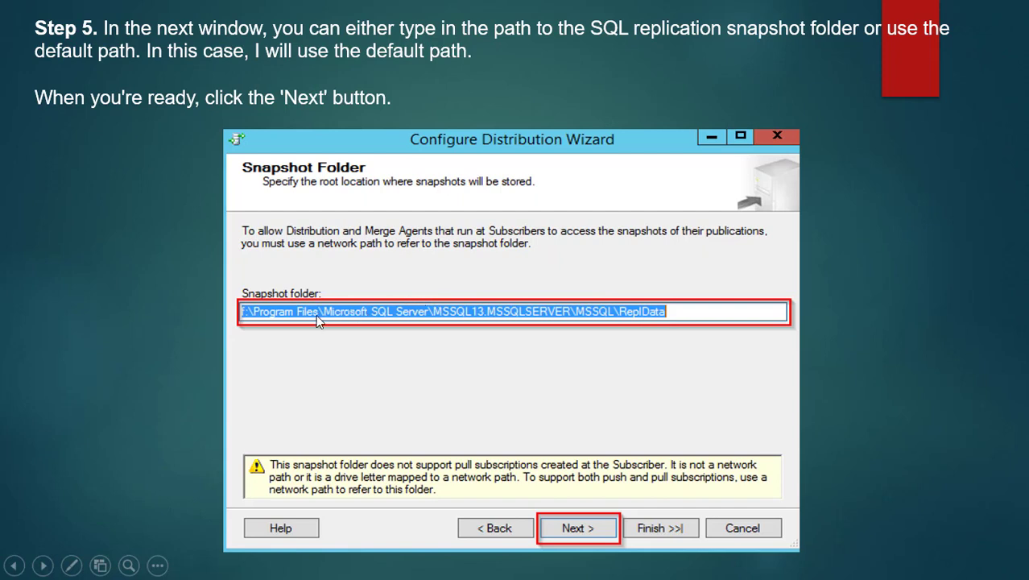
Step: In File Explorer, locate the SQL_server folder on Local Disk (D:) and open its properties
click(428, 576)
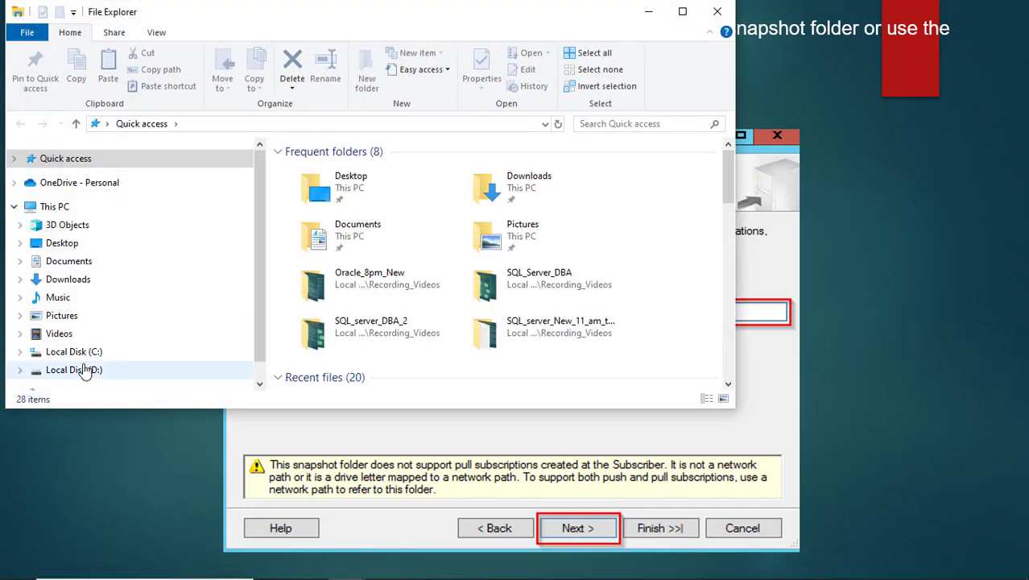
click(89, 369)
scroll(372, 339, down, 6)
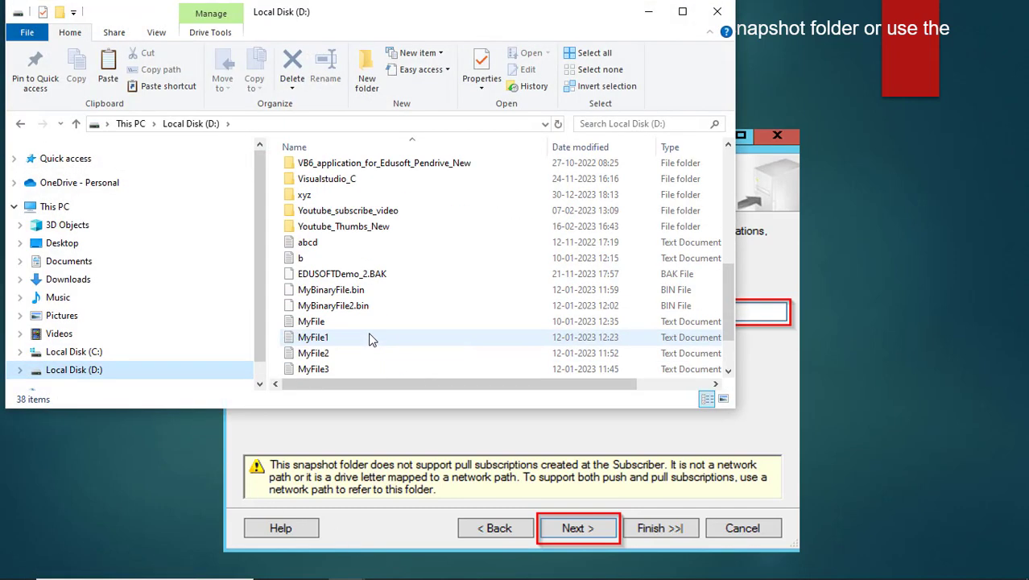
scroll(372, 339, up, 2)
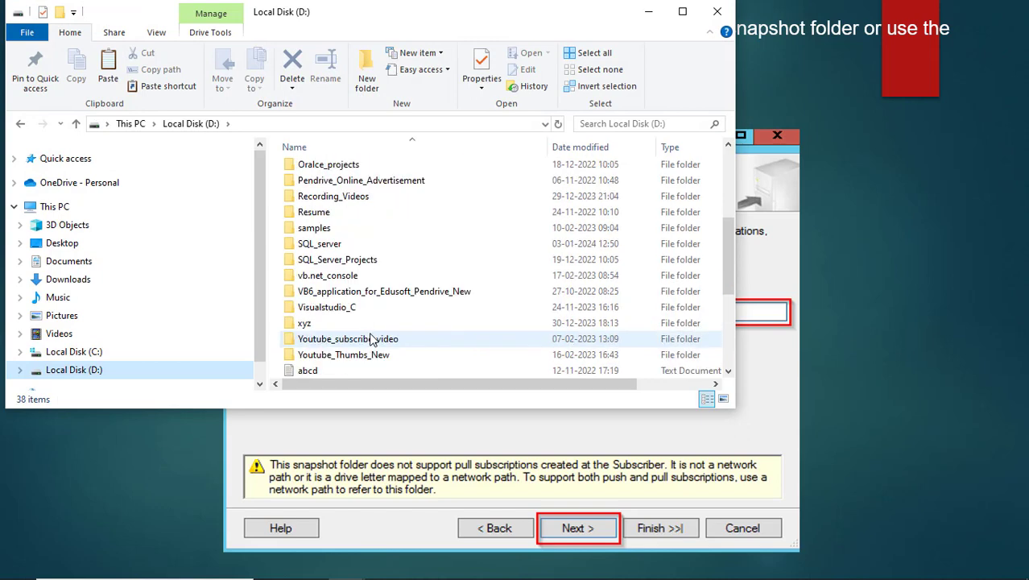
click(337, 248)
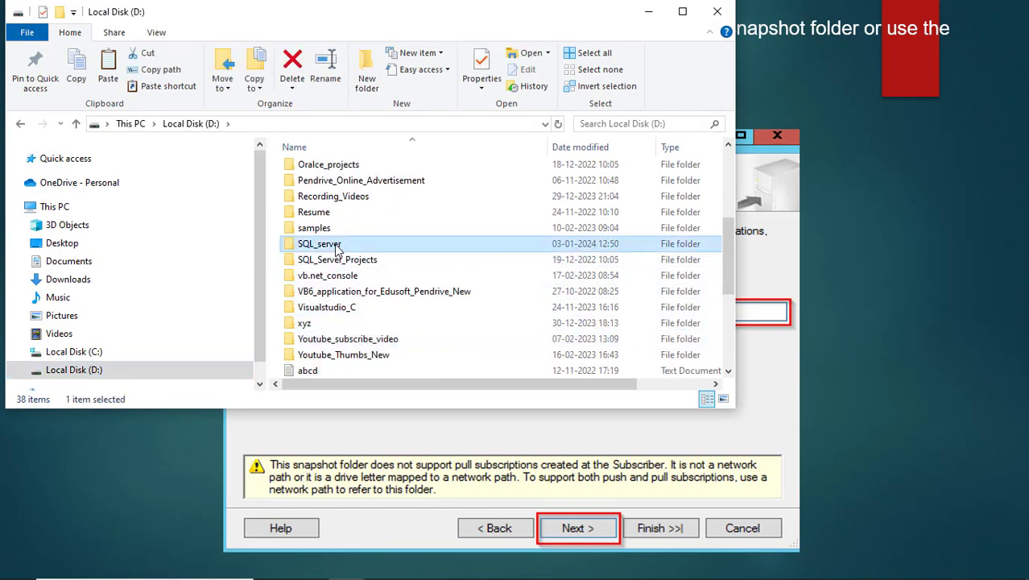
right_click(337, 250)
click(383, 565)
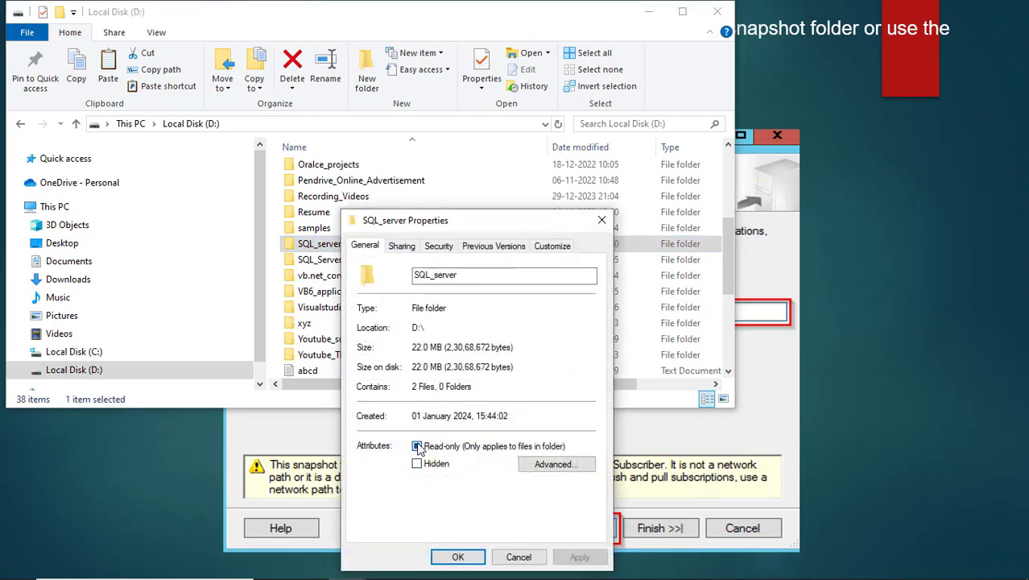
Step: Clear the SQL_server folder's Read-only attribute and accept its advanced attributes as they are
click(417, 446)
click(553, 467)
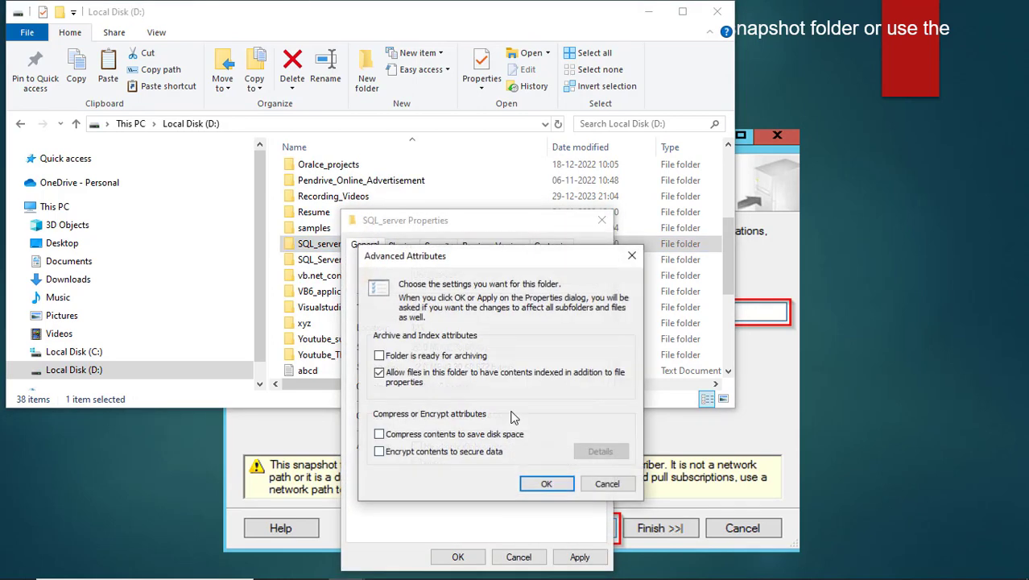
click(556, 485)
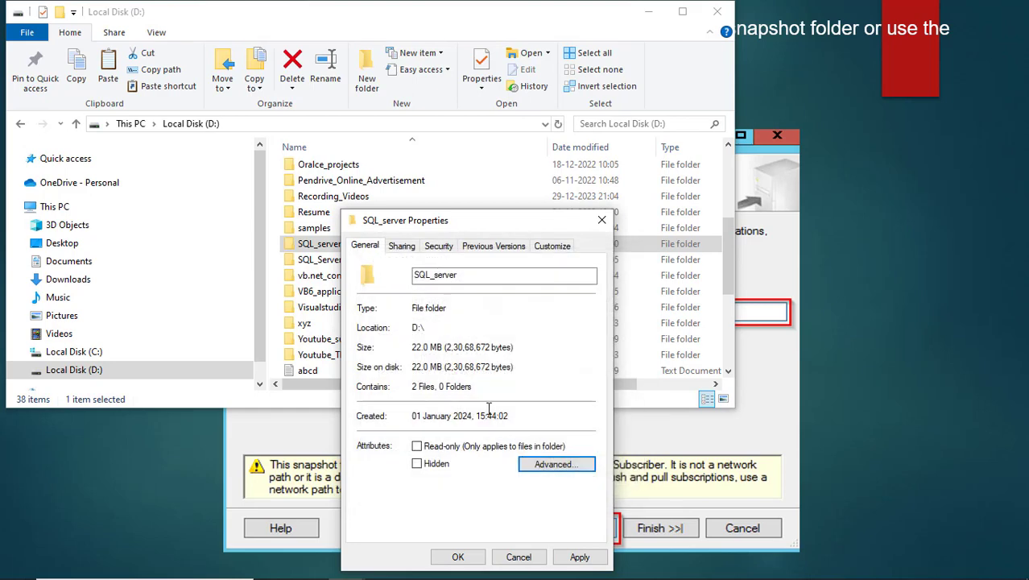
Step: Review the SQL_server folder's sharing settings and the security permissions of each listed group or user
click(403, 247)
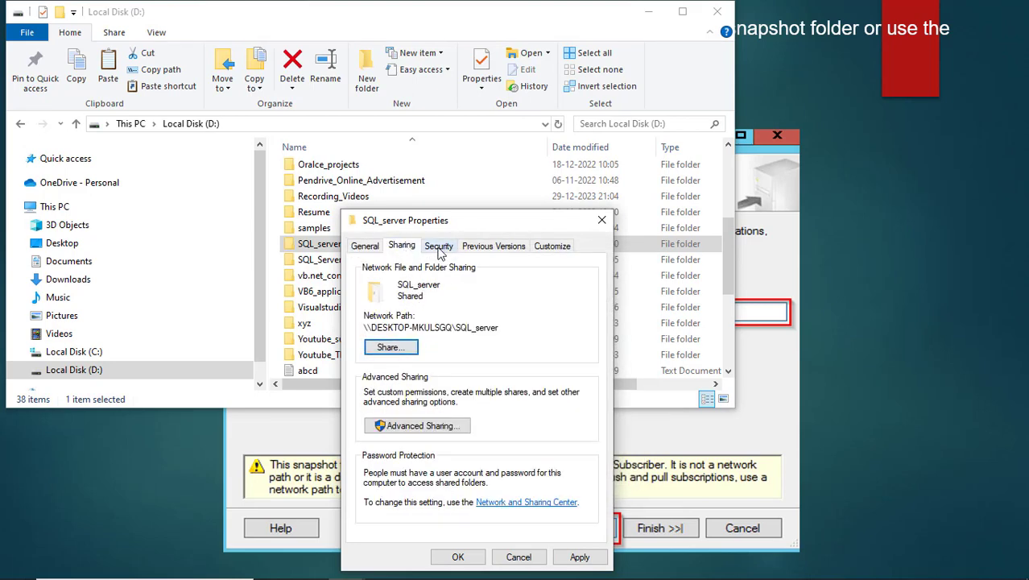
click(438, 247)
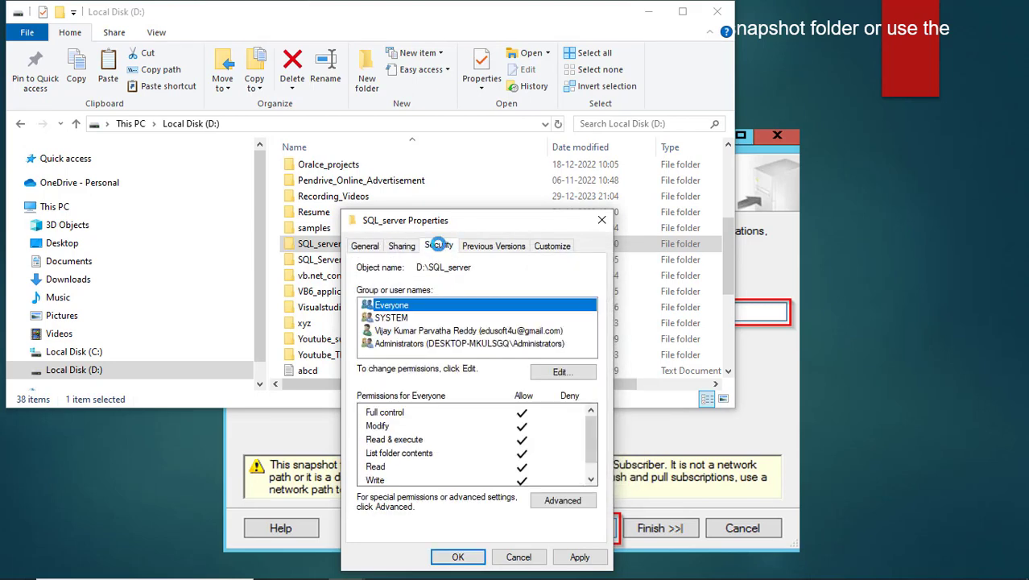
click(407, 318)
click(406, 330)
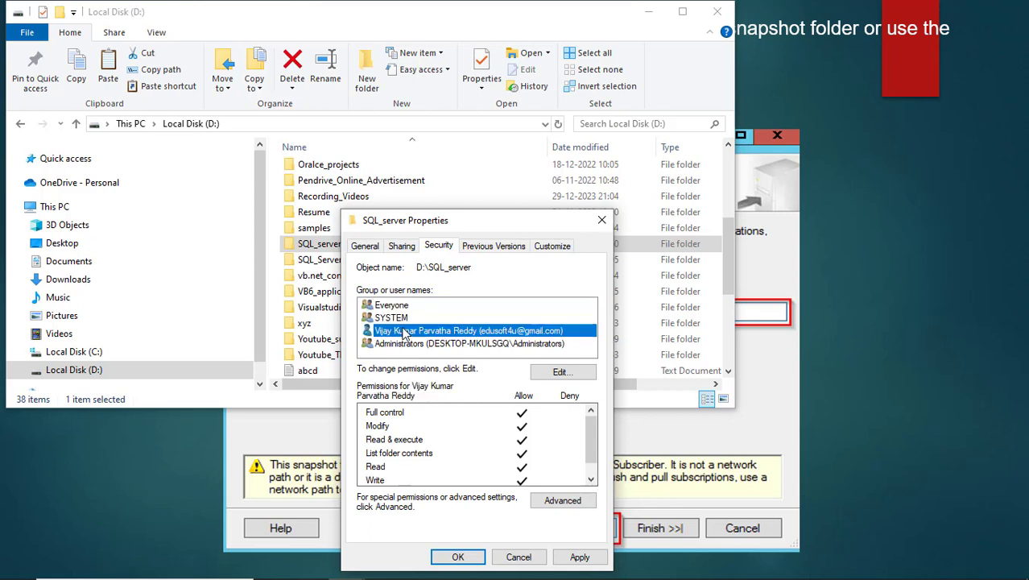
click(409, 344)
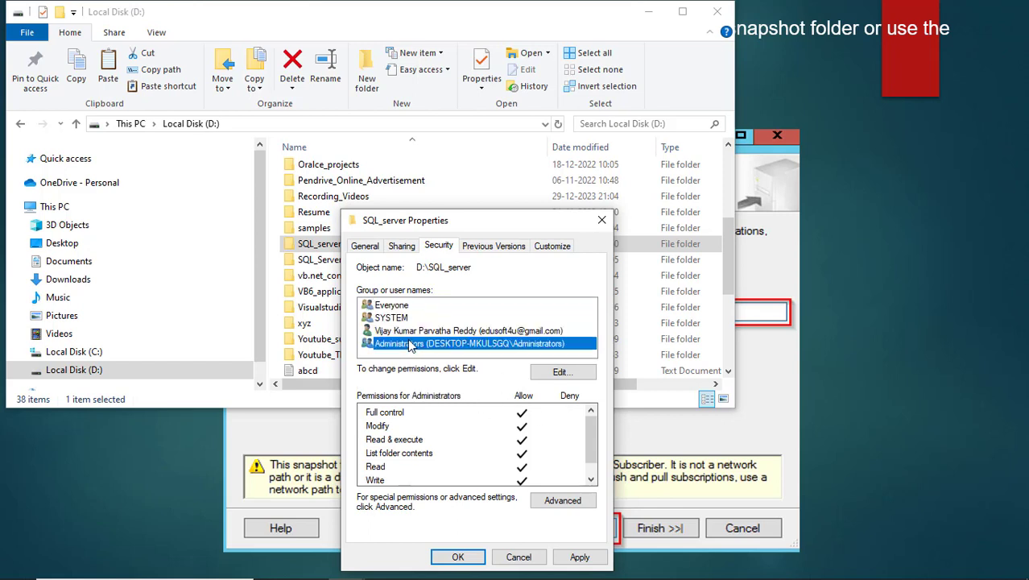
Step: Apply the attribute change to the SQL_server folder, subfolders and files with administrator permission, then close its properties and File Explorer
click(577, 557)
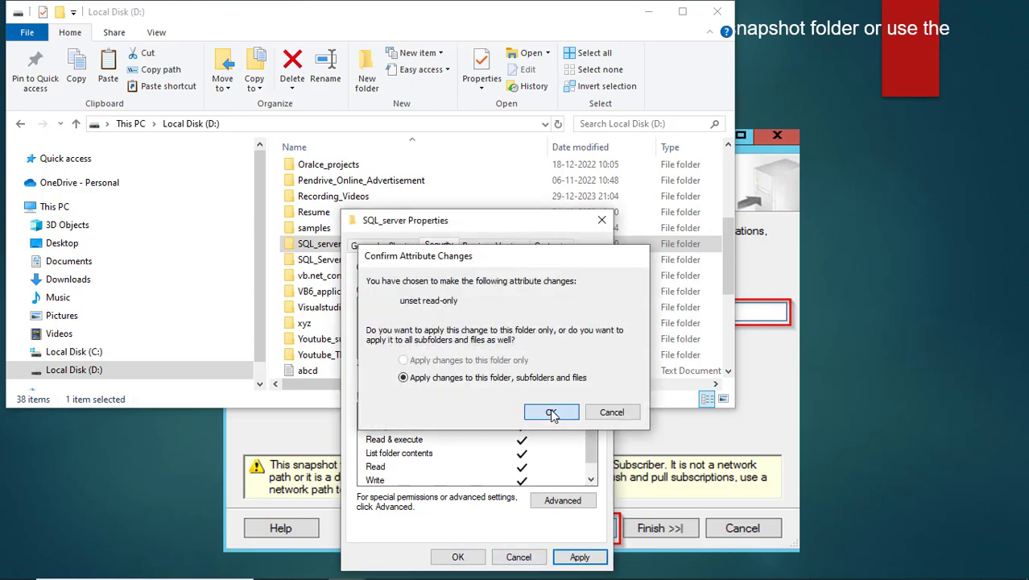
click(551, 413)
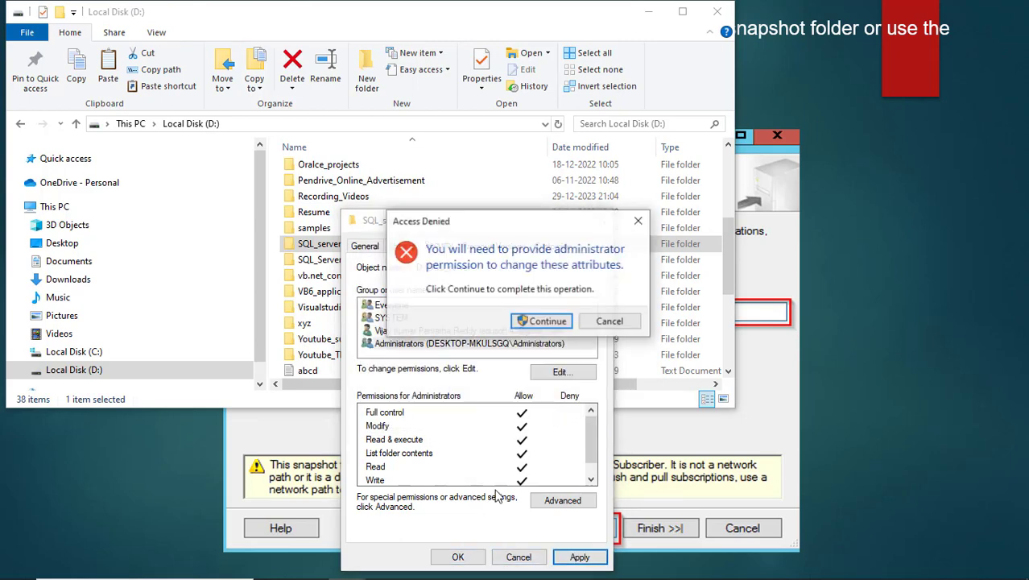
click(545, 322)
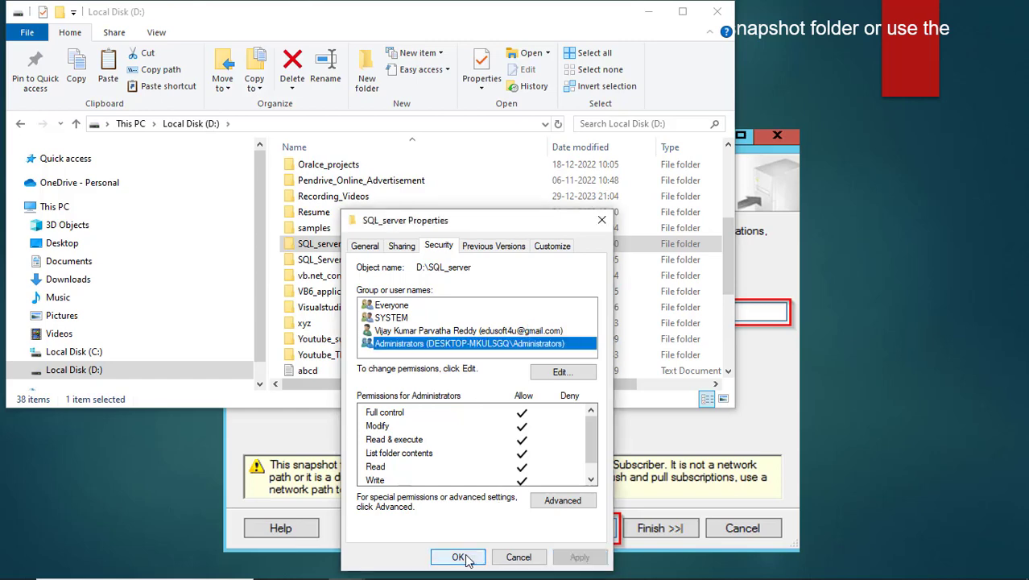
click(459, 558)
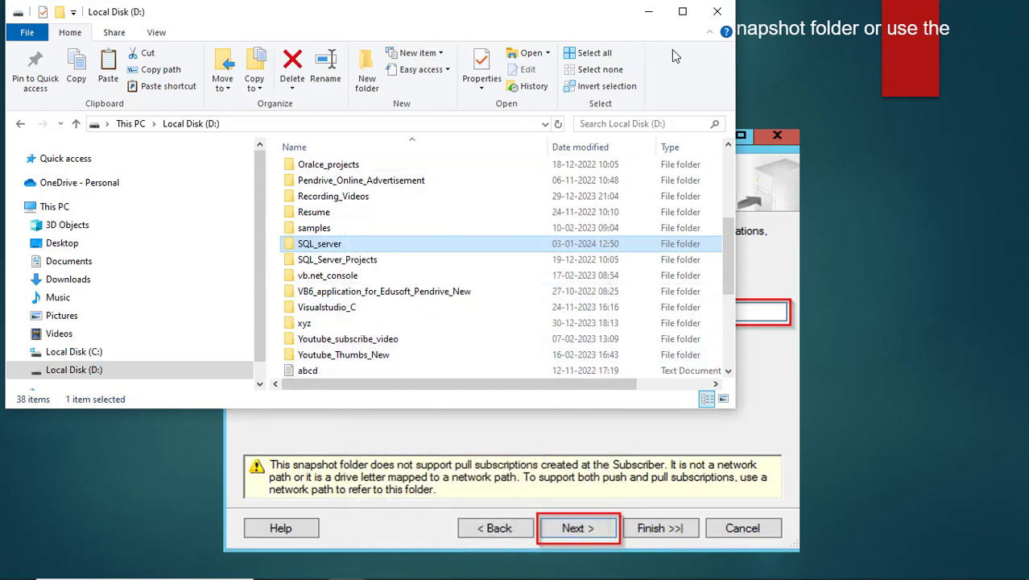
click(717, 11)
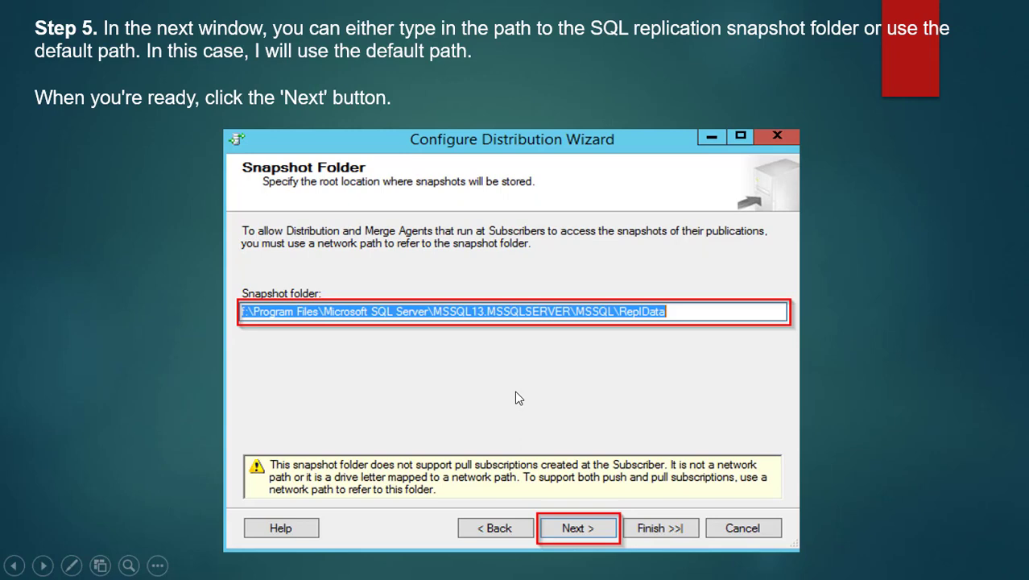
Step: Review the slides on distributor Steps 6 to 10 and advance to Configuring the SQL Server Publisher
click(565, 379)
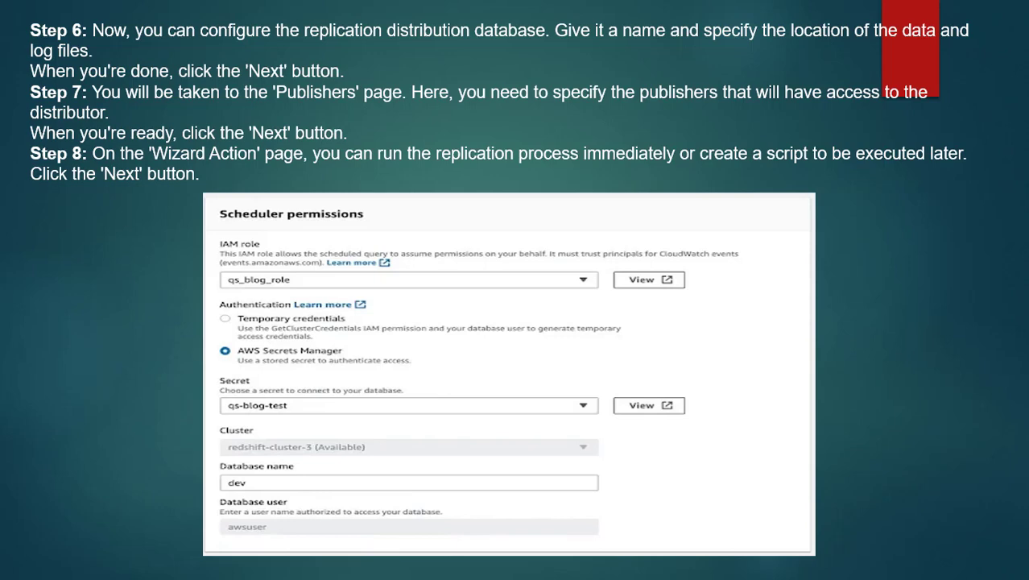
key(Right)
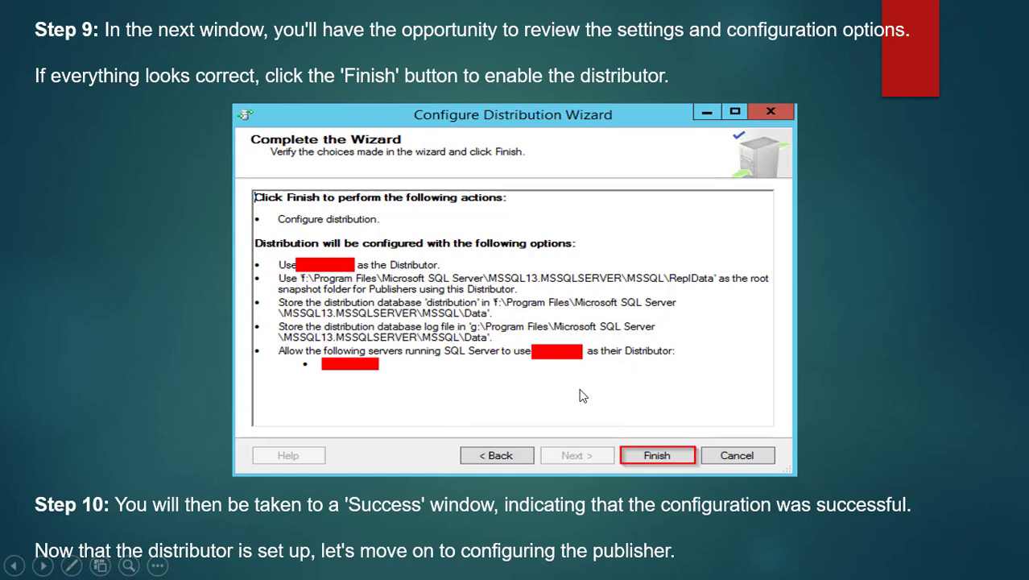
key(Left)
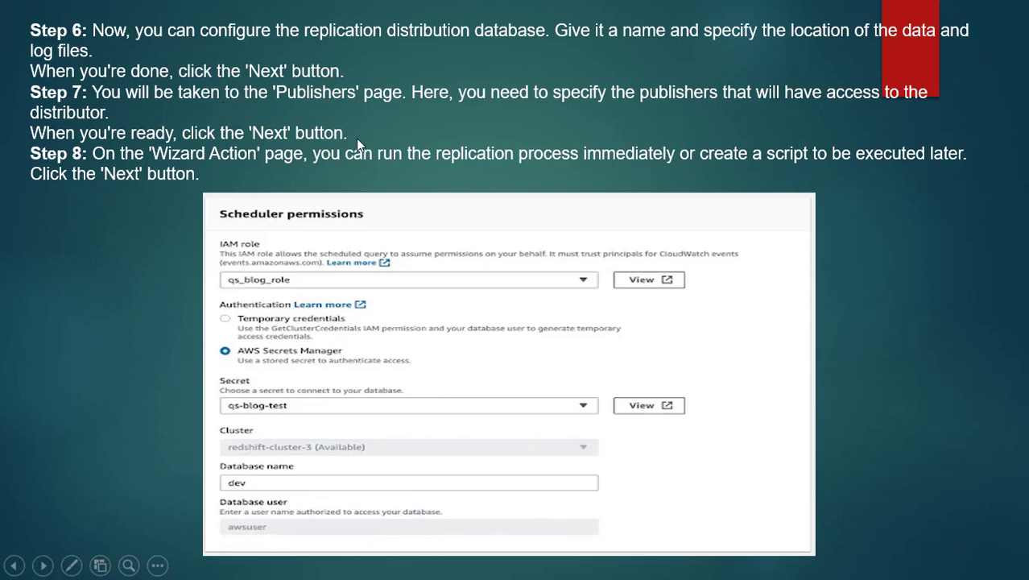
click(851, 201)
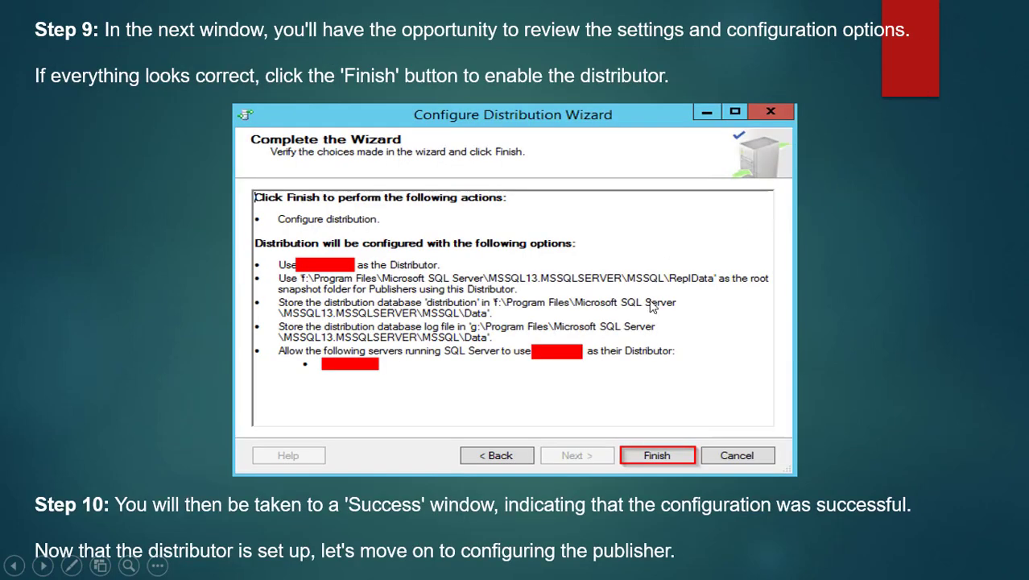
click(641, 427)
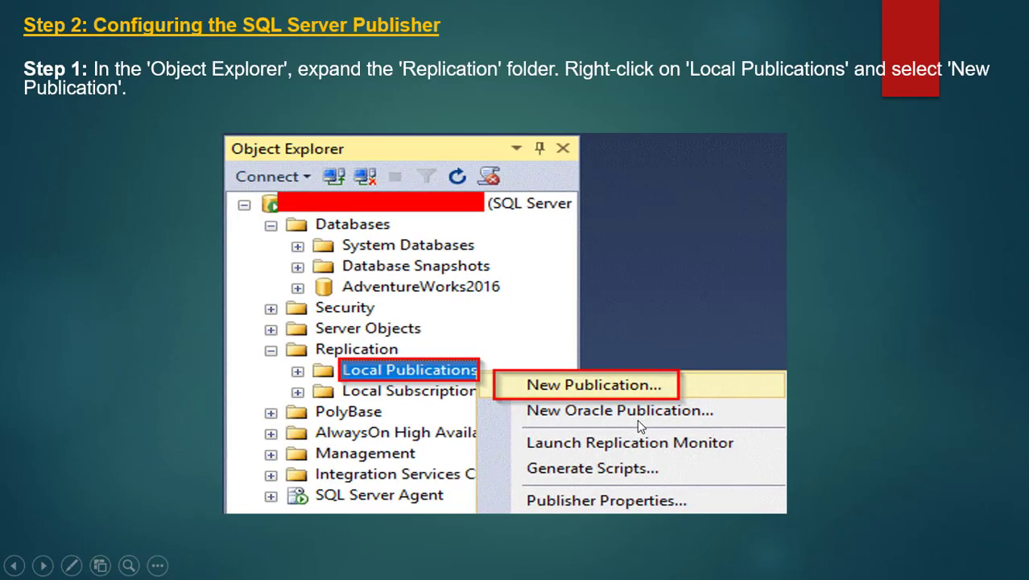
Step: Switch to SQL Server Management Studio and examine the distribution_2 database among the first instance's system databases
key(alt+Tab)
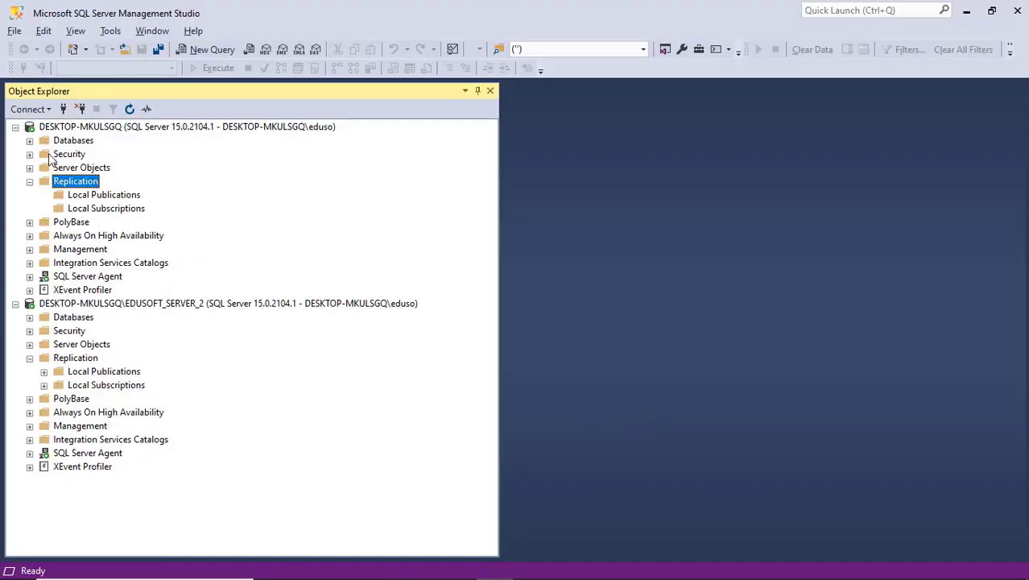
click(31, 141)
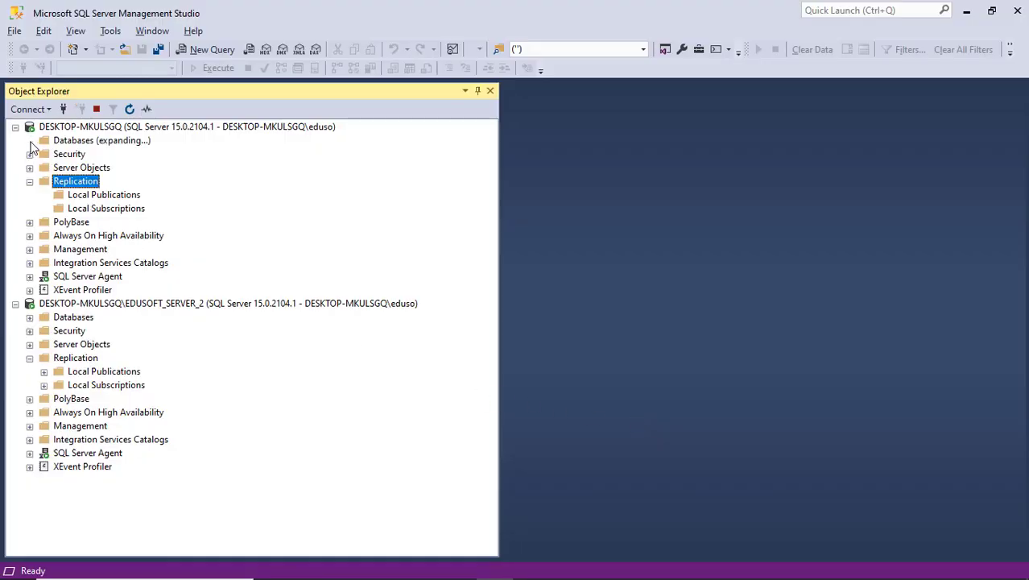
click(45, 155)
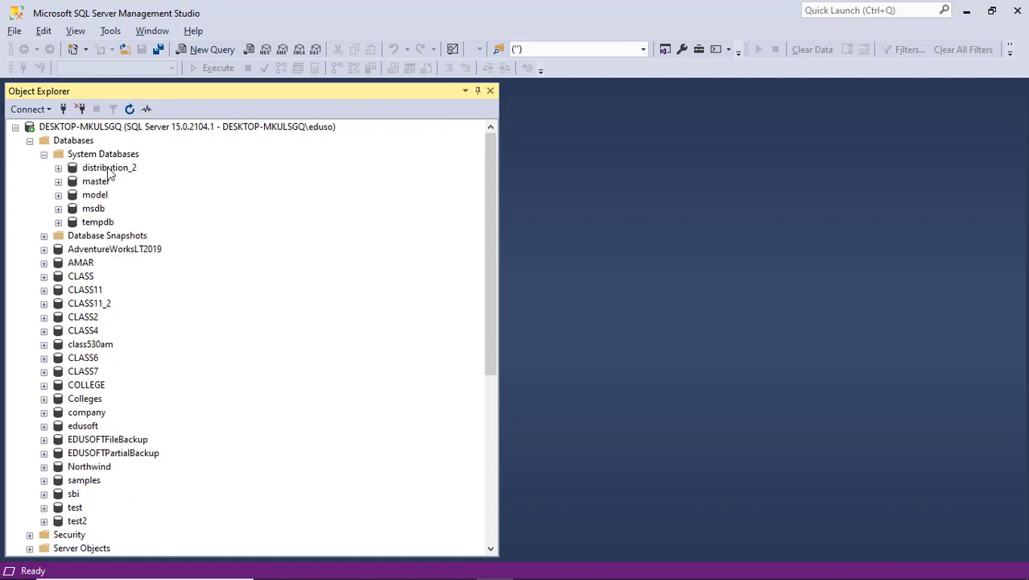
click(109, 169)
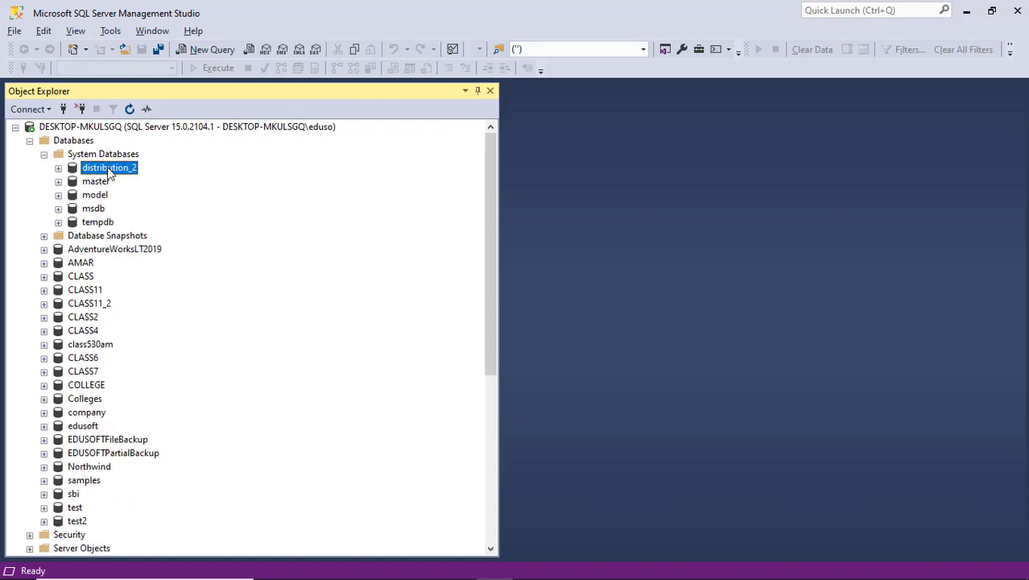
click(58, 169)
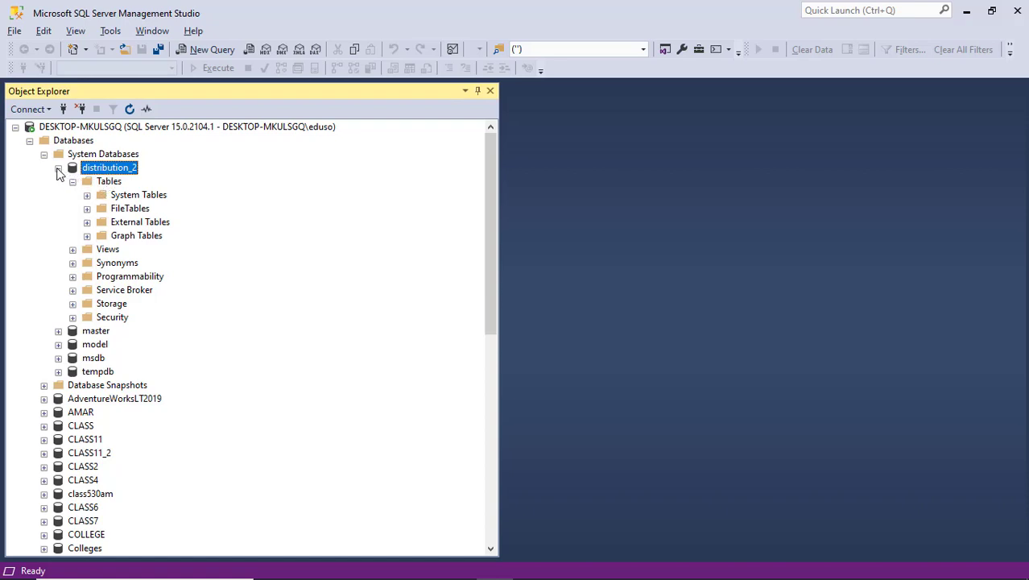
click(58, 168)
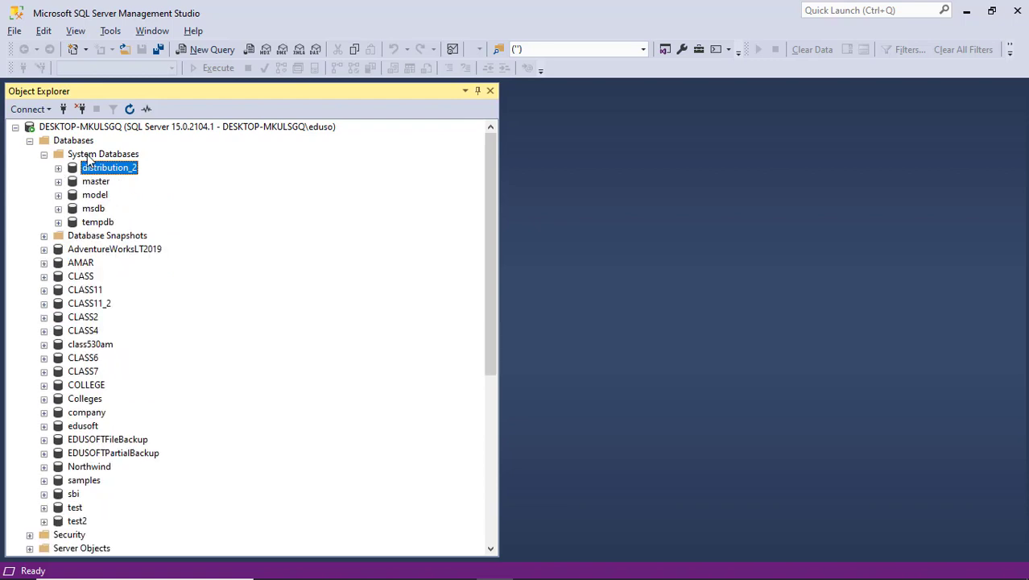
click(91, 157)
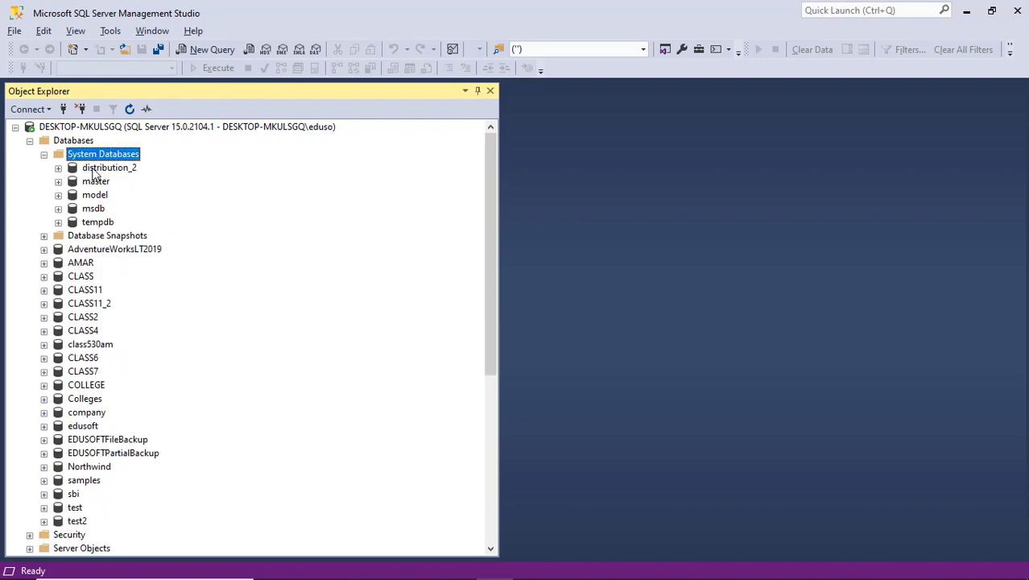
click(94, 171)
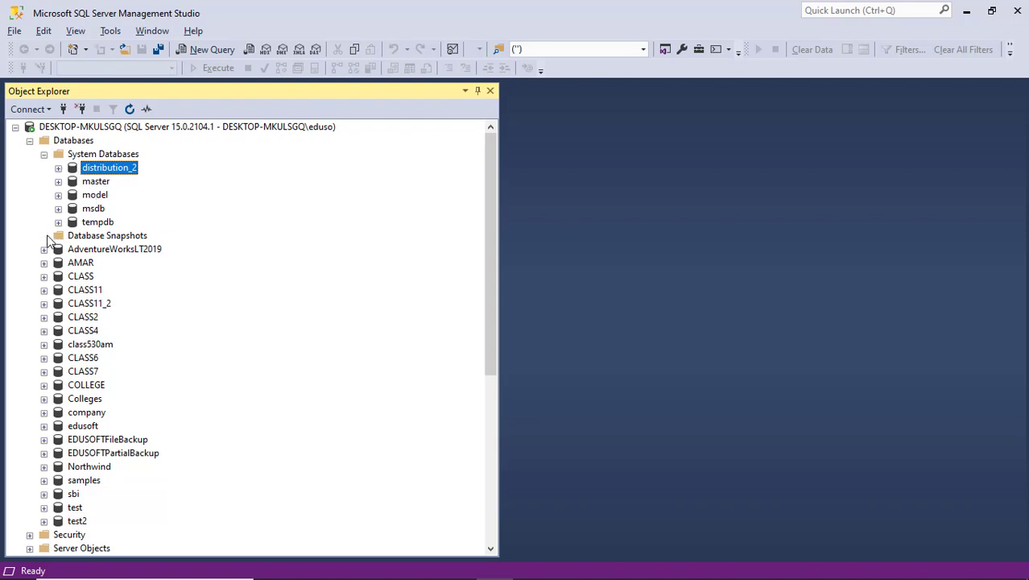
Step: Collapse System Databases and show the commands available for the first instance's Replication folder
click(44, 154)
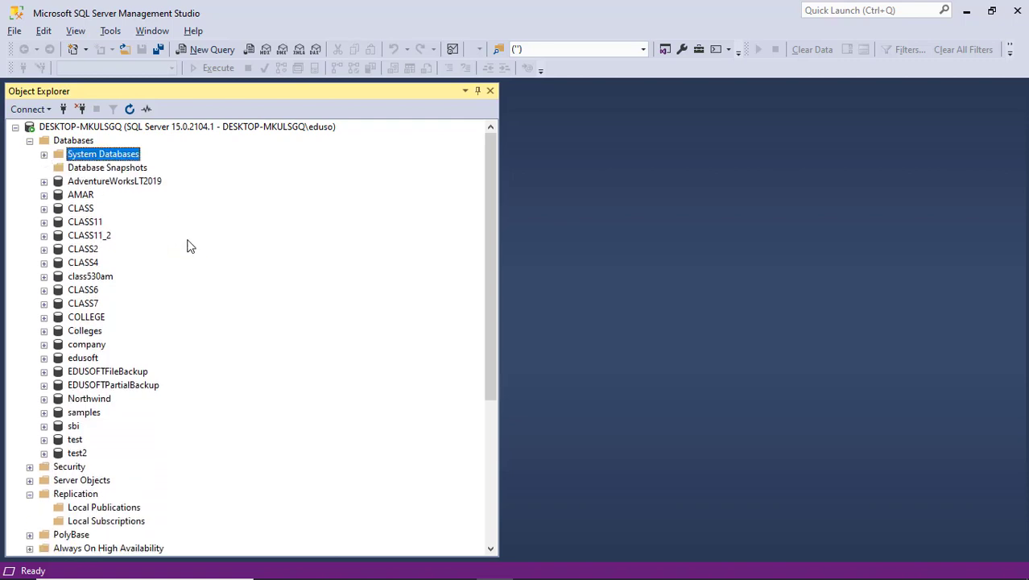
scroll(186, 246, down, 6)
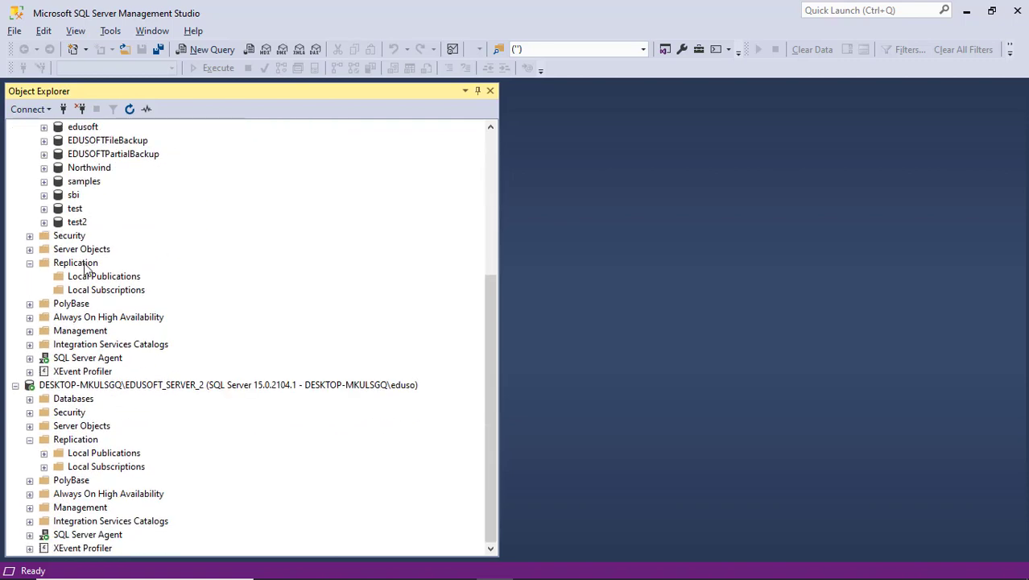
right_click(84, 265)
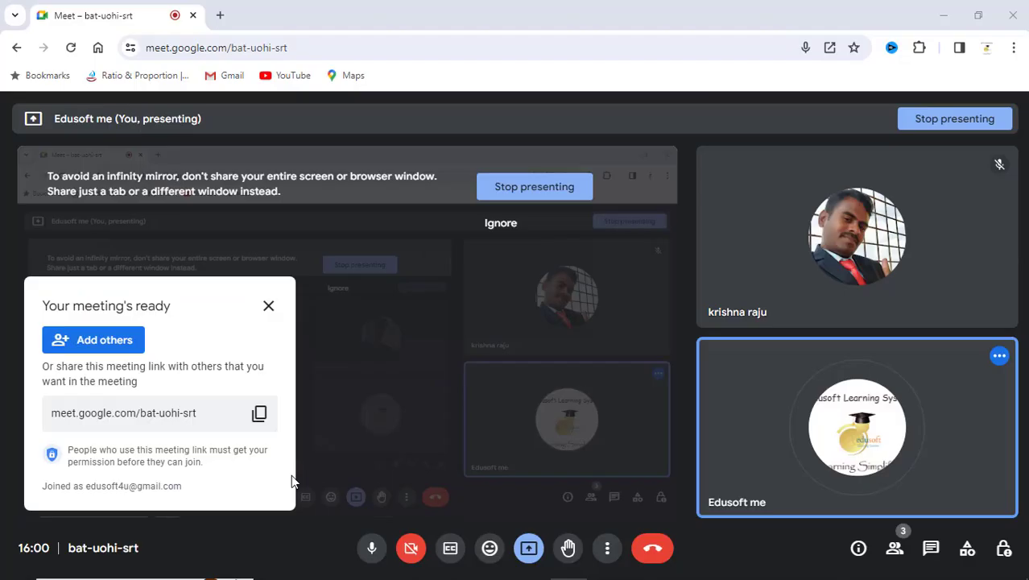
Step: Switch from Google Meet back to SQL Server Management Studio and bring the first instance's database list into view
key(alt+Tab)
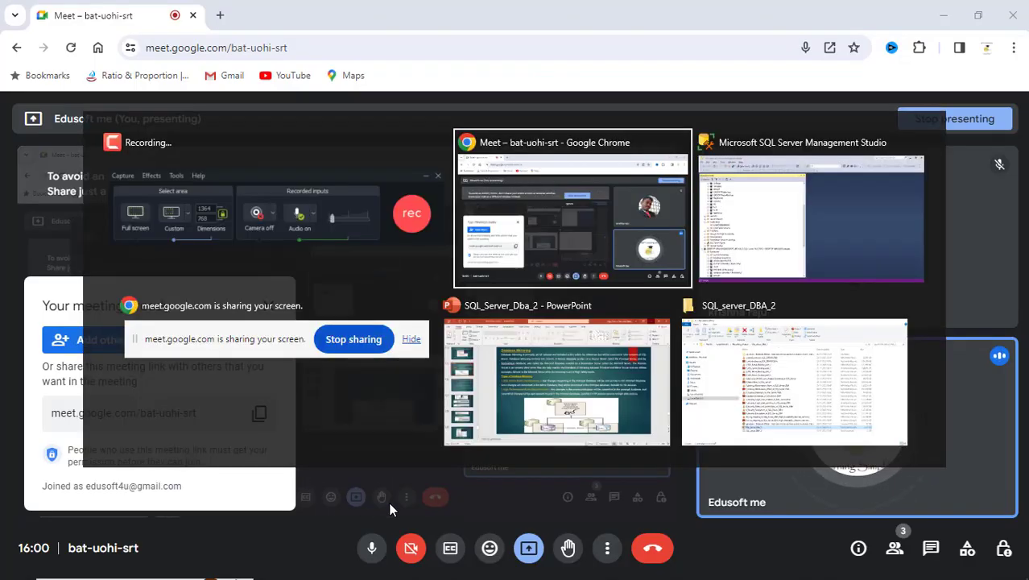
key(alt+Tab)
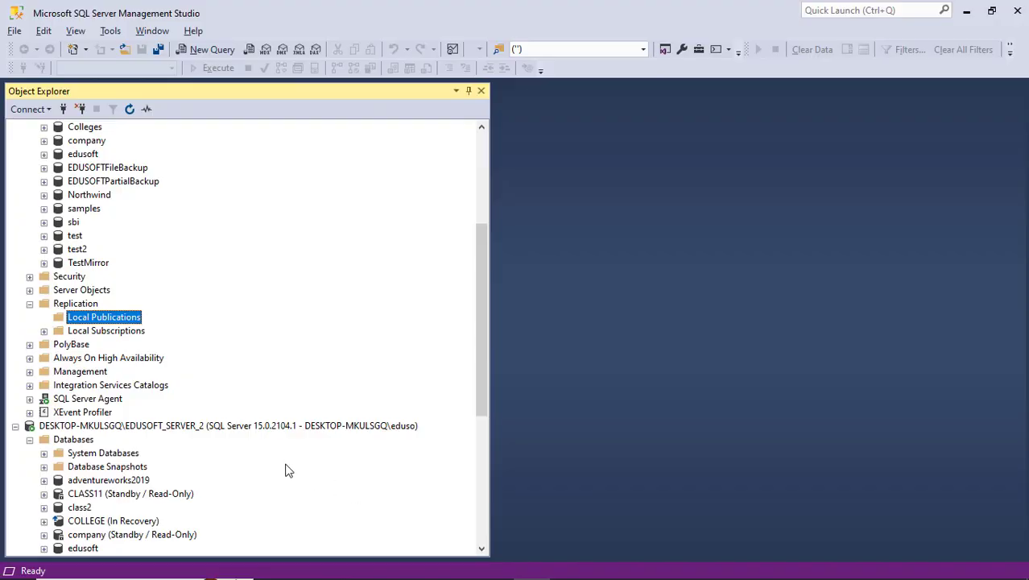
click(480, 149)
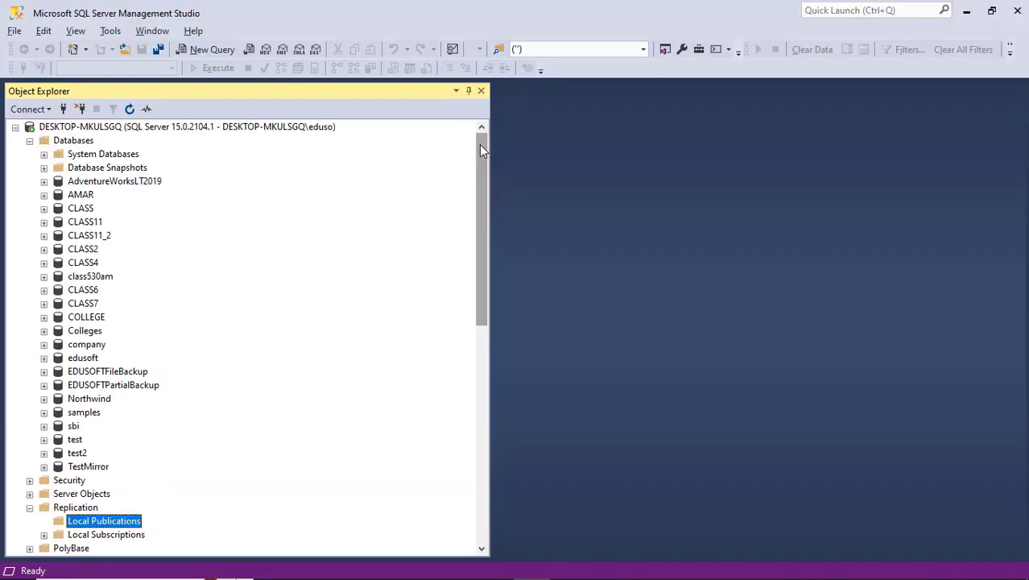
Step: Open the Windows account settings from SQL Server Management Studio and examine the signed-in account's information
click(266, 129)
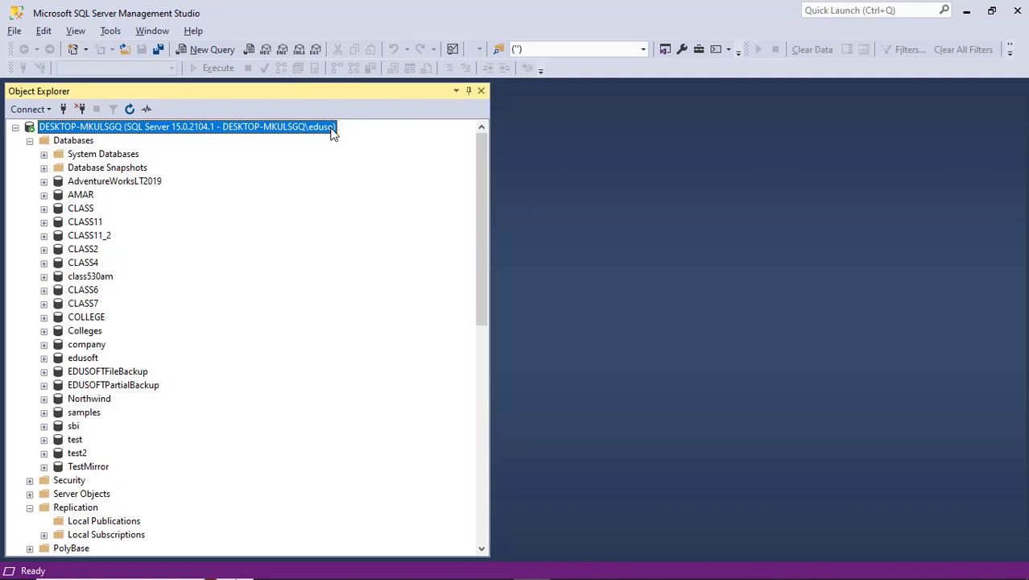
key(super)
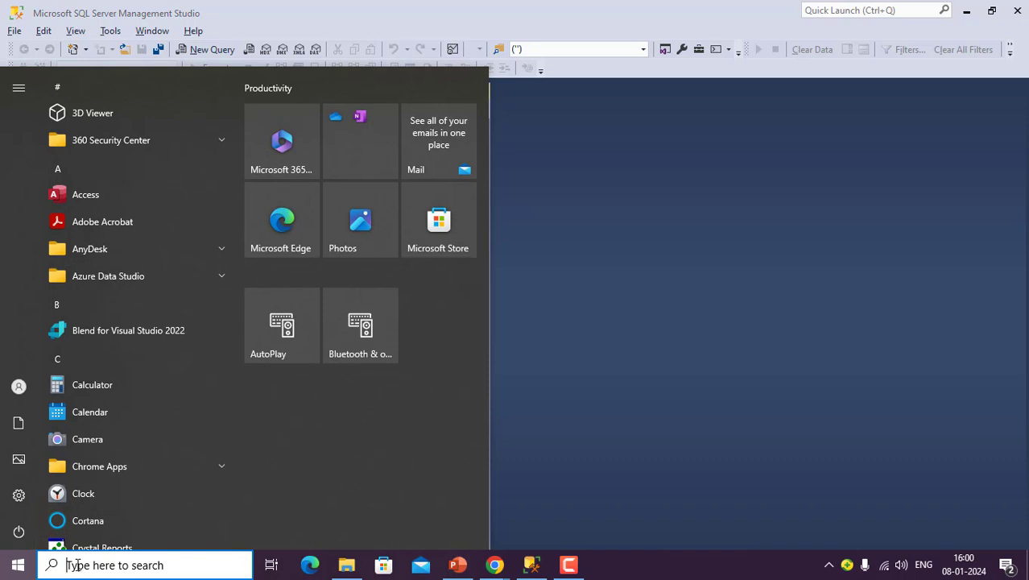
text(s)
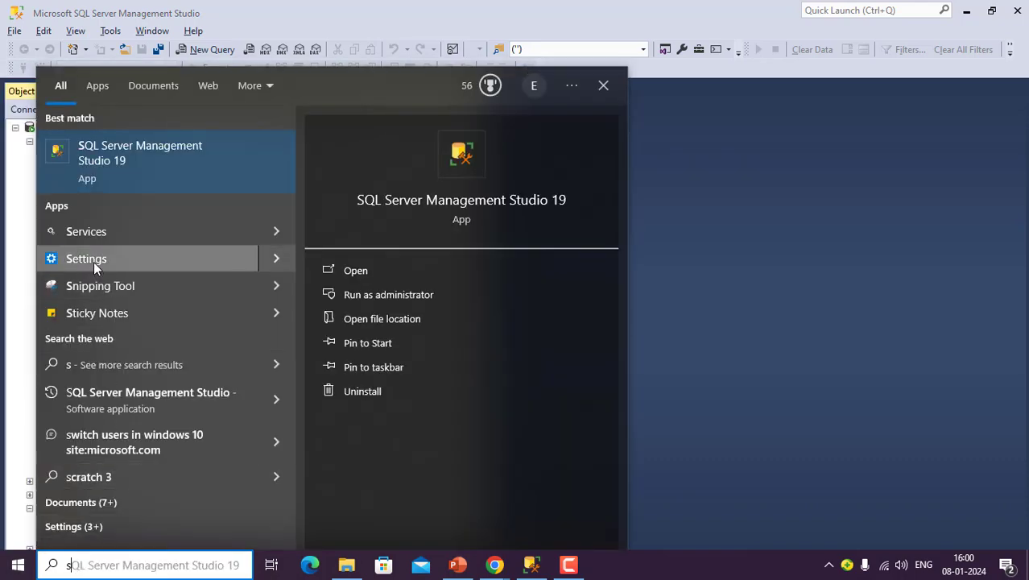
key(Escape)
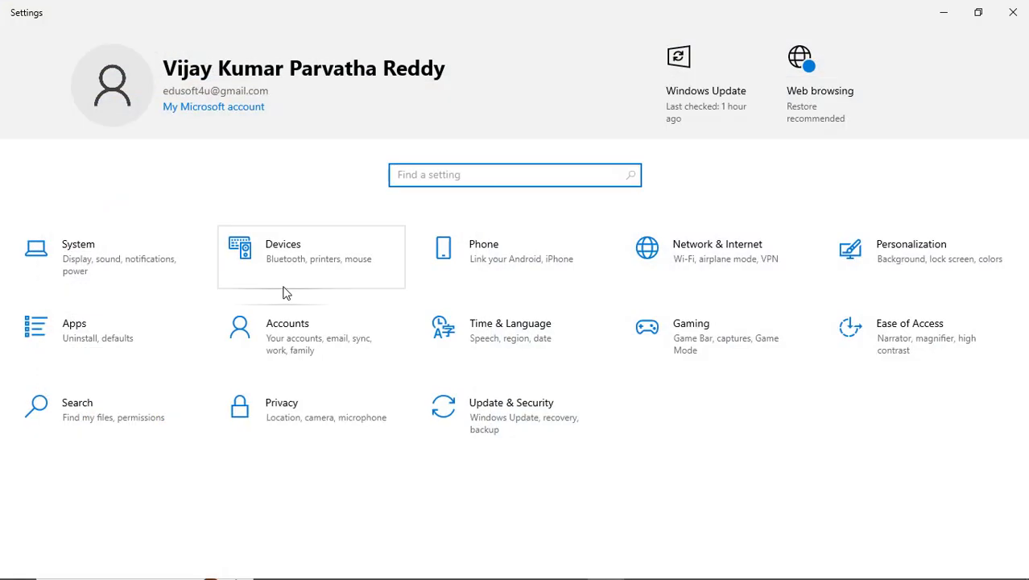
click(297, 339)
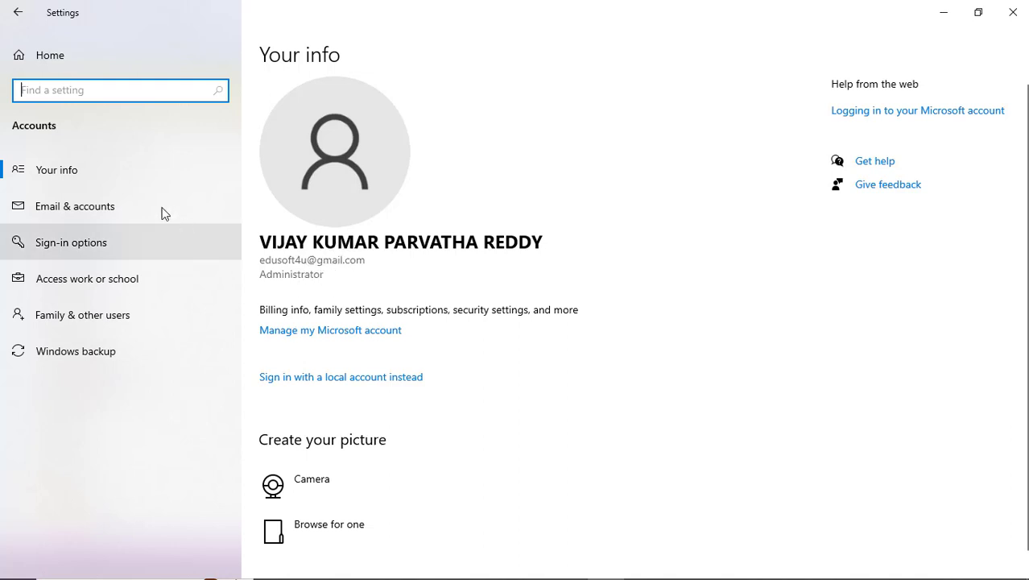
click(78, 179)
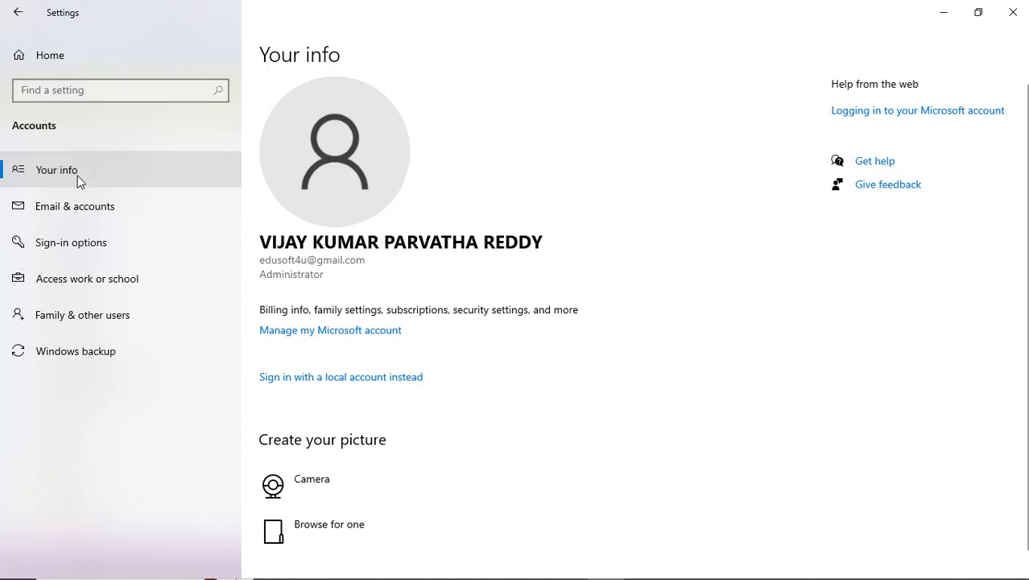
click(78, 179)
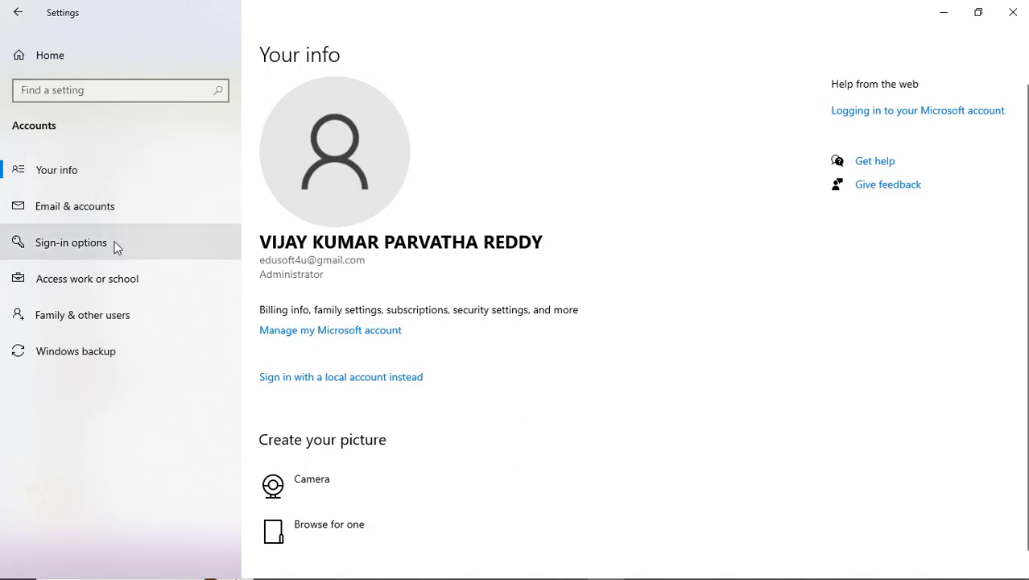
Step: Check the Email & accounts and Family & other users settings, and close Windows Settings
click(108, 211)
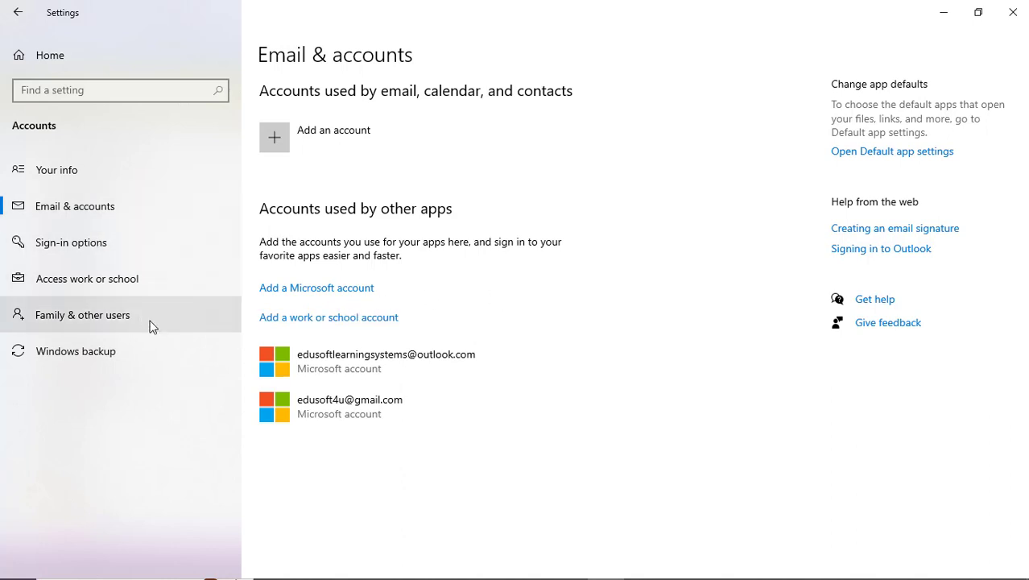
click(112, 317)
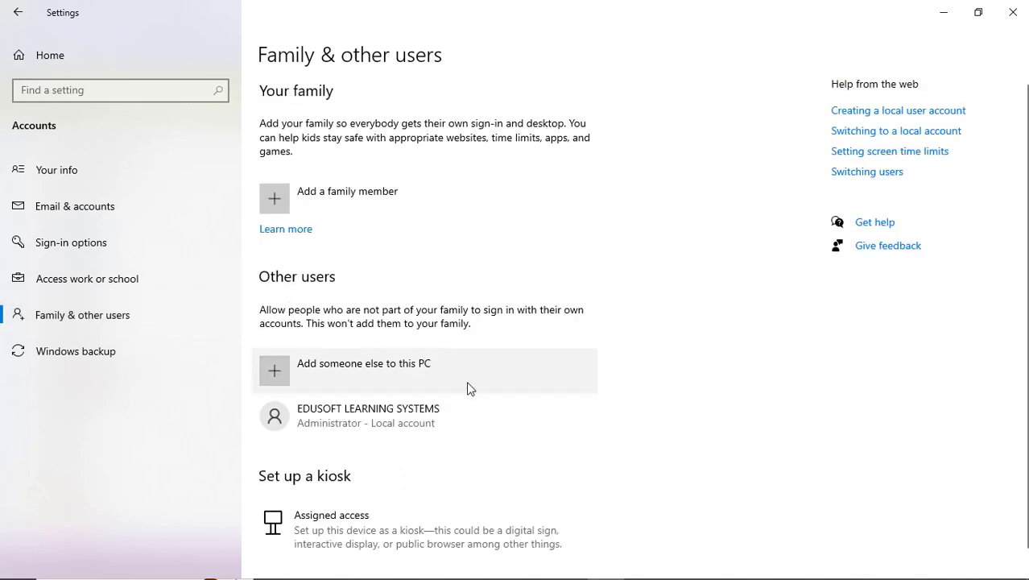
scroll(471, 388, down, 1)
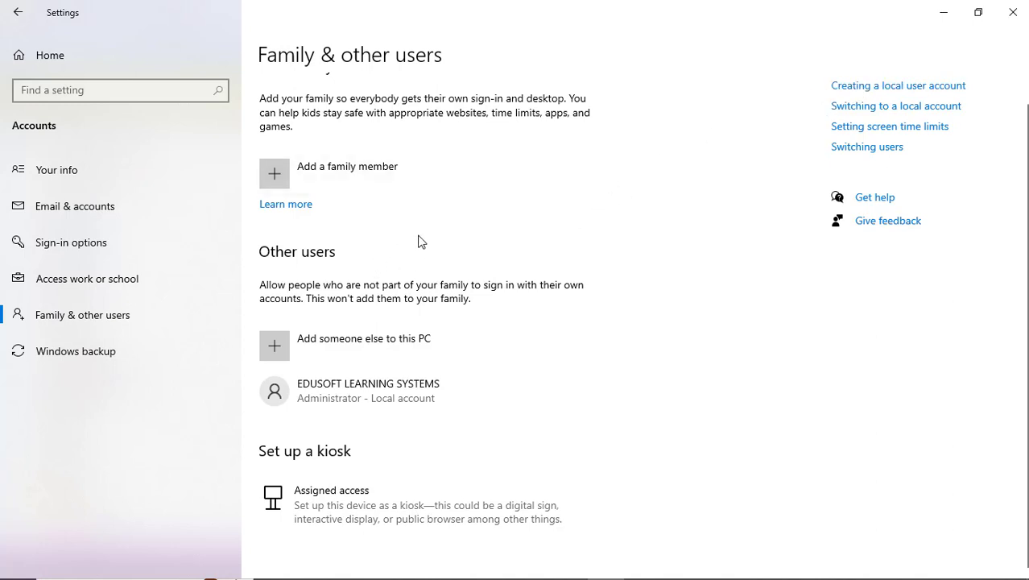
click(1016, 17)
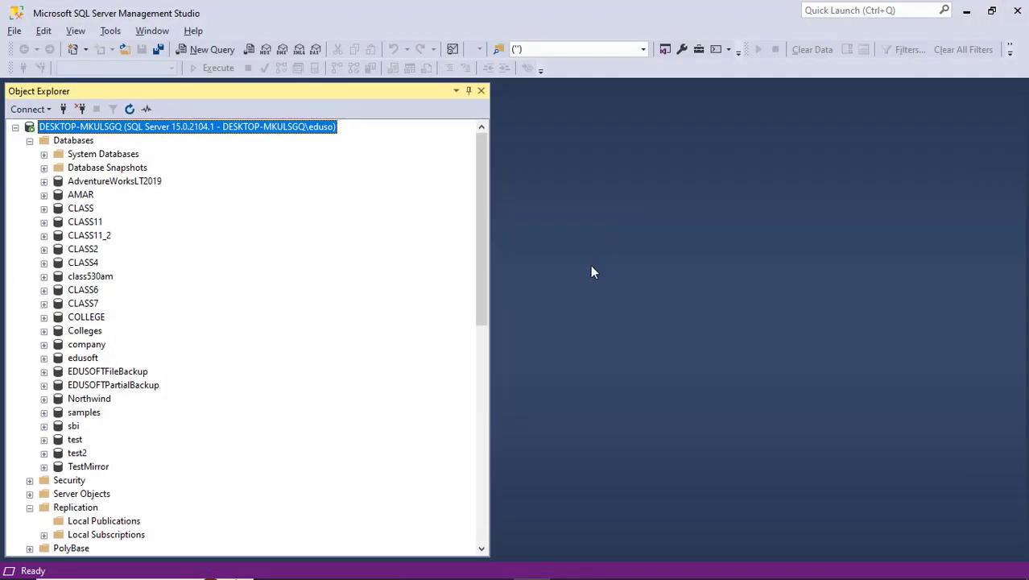
Step: Switch to File Explorer and browse to C:\Program Files\Microsoft SQL Server\MSSQL15.MSSQLSERVER\MSSQL\Backup
key(super+e)
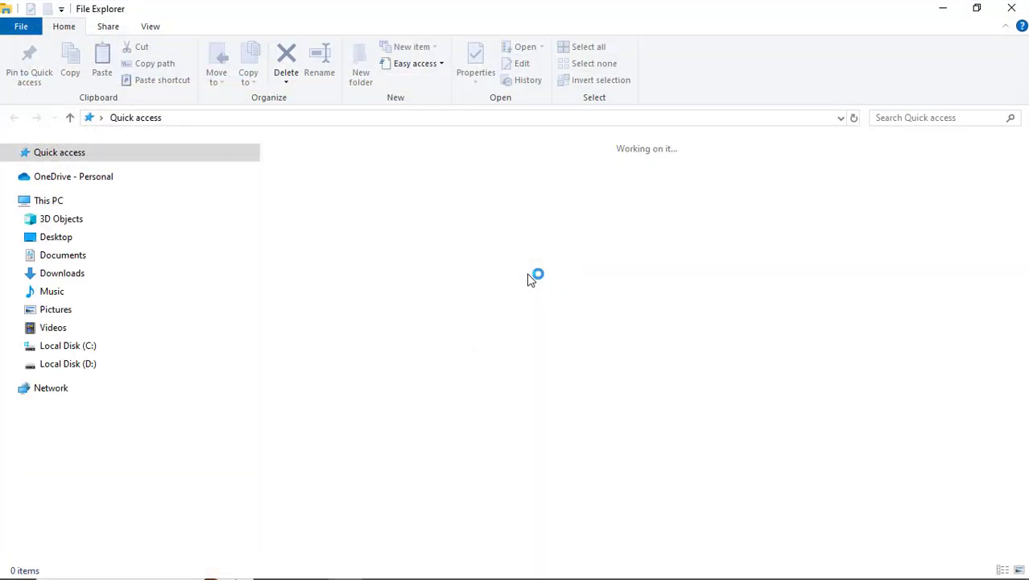
click(76, 350)
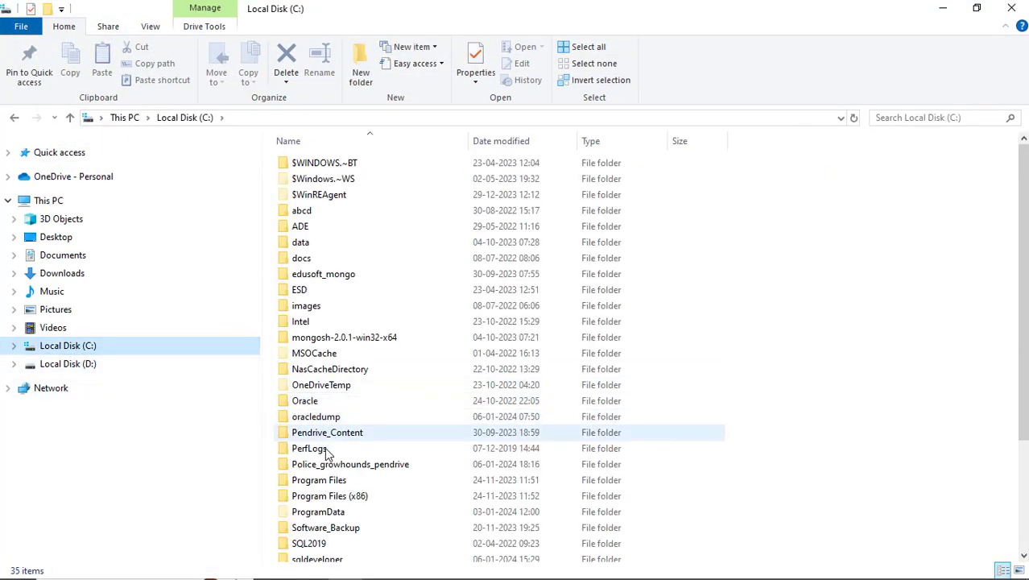
double_click(333, 485)
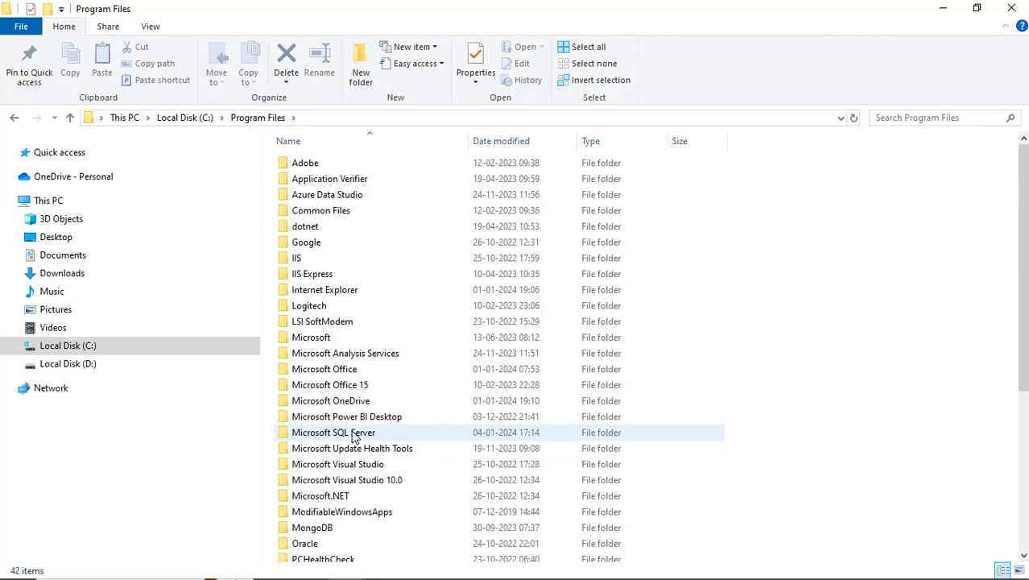
double_click(353, 436)
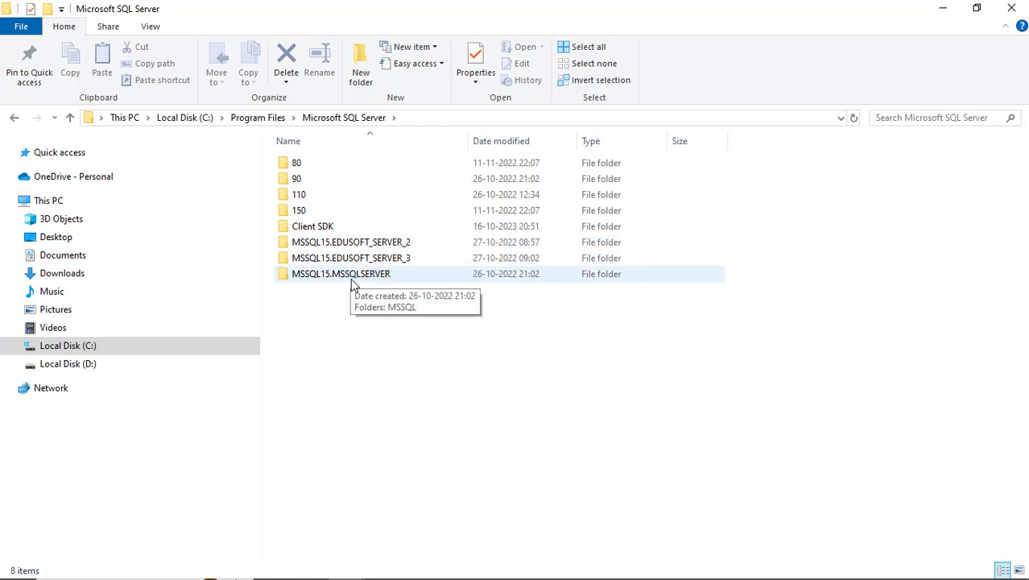
double_click(351, 278)
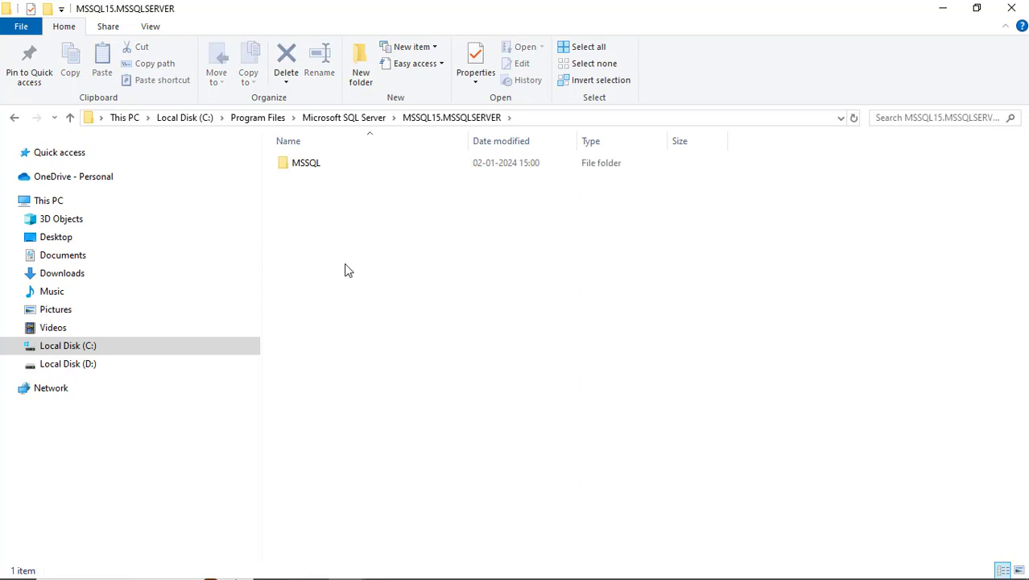
double_click(298, 165)
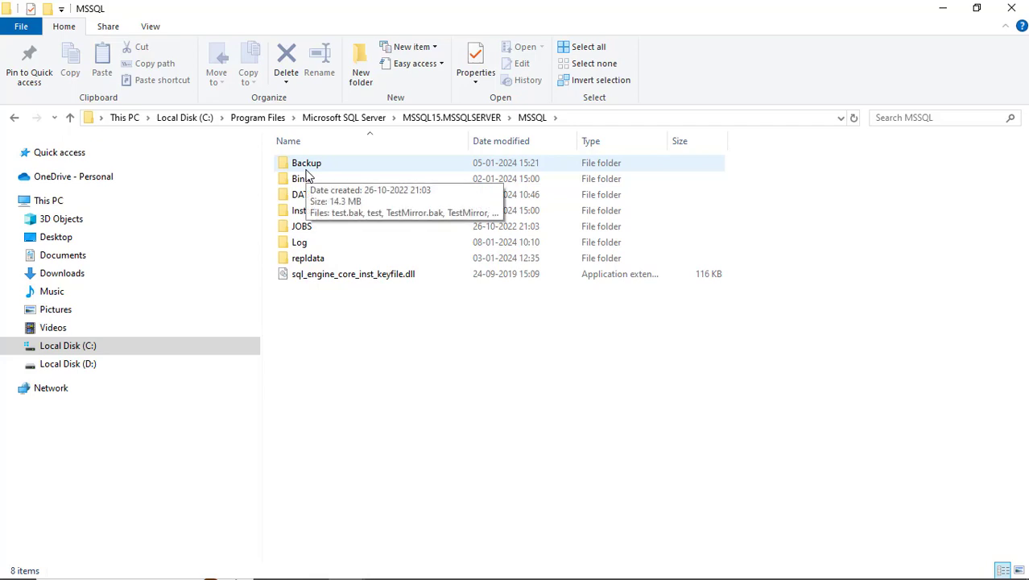
double_click(306, 169)
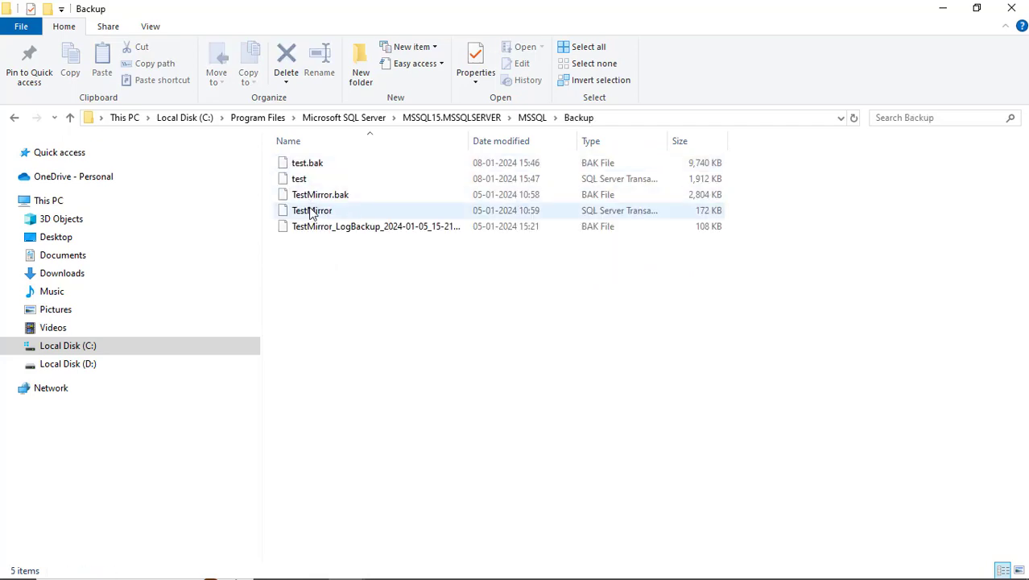
Step: Return to the MSSQL folder and clear the read-only attribute of the Backup folder, its subfolders and files
click(530, 119)
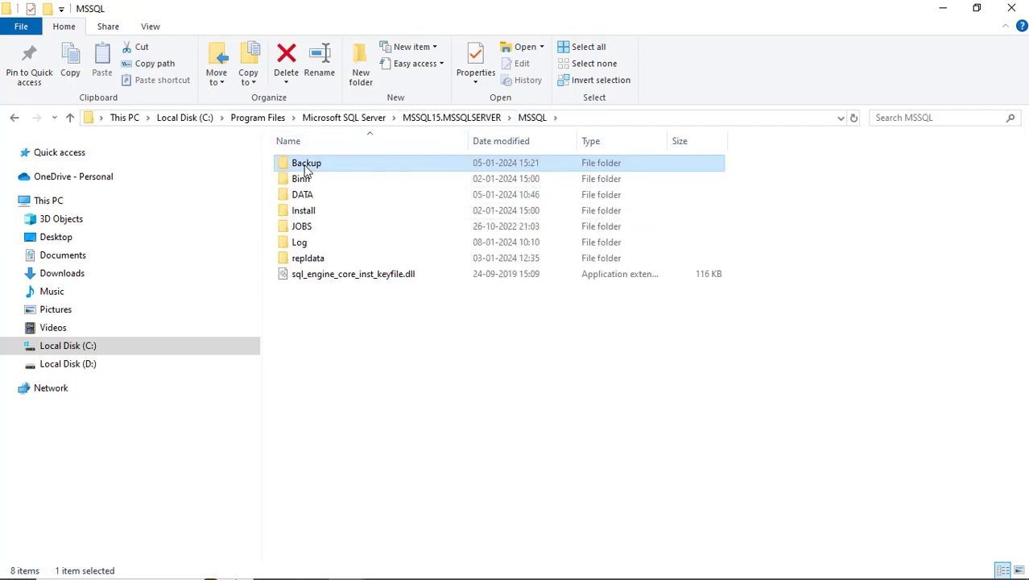
right_click(306, 170)
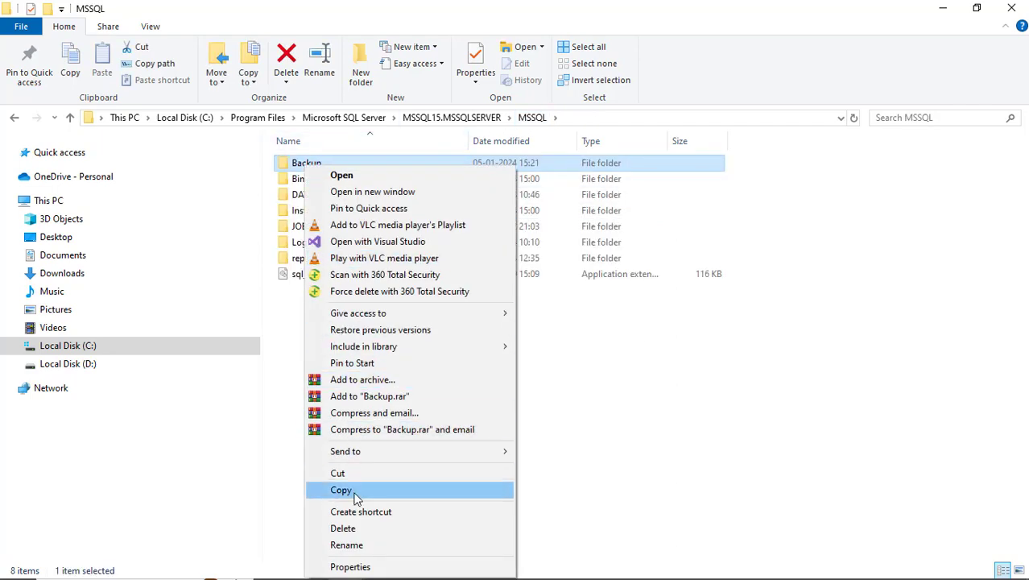
click(368, 567)
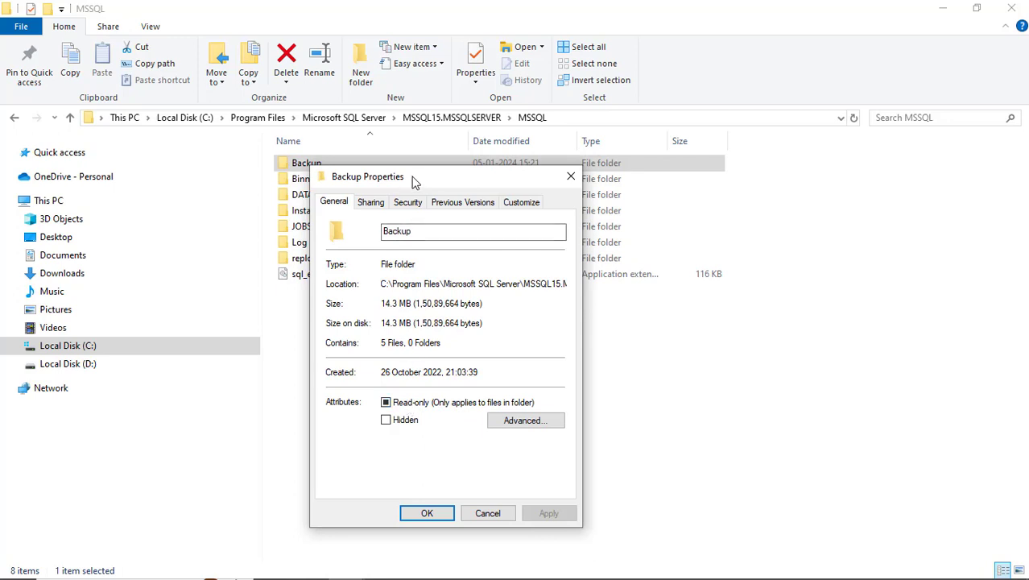
drag(413, 179, 547, 182)
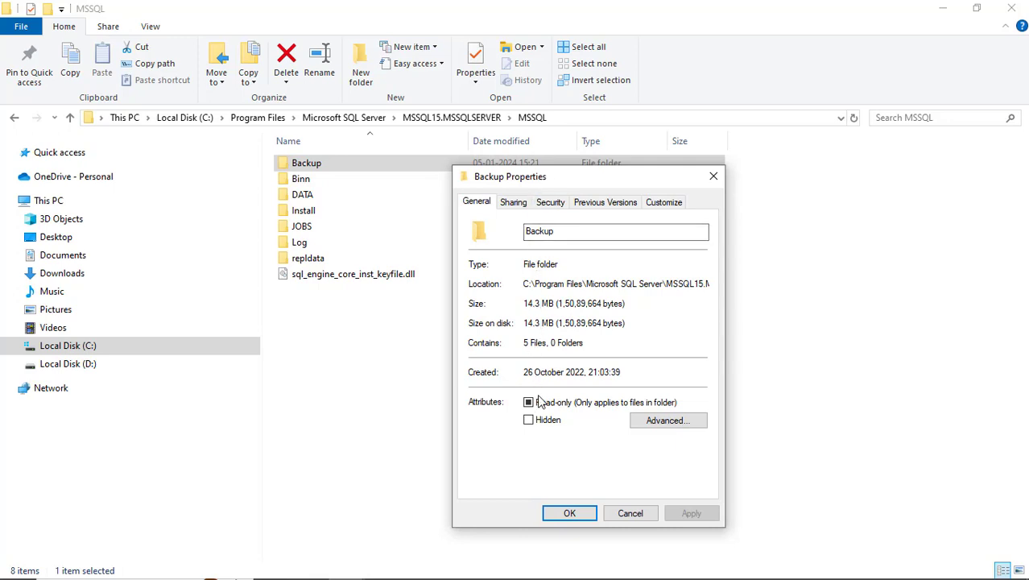
click(538, 402)
click(539, 402)
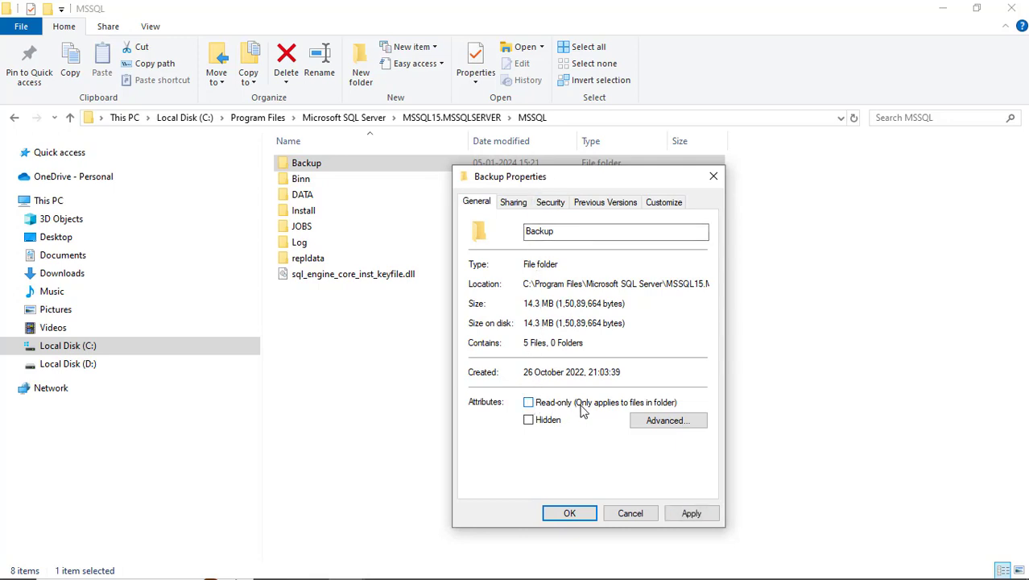
click(690, 514)
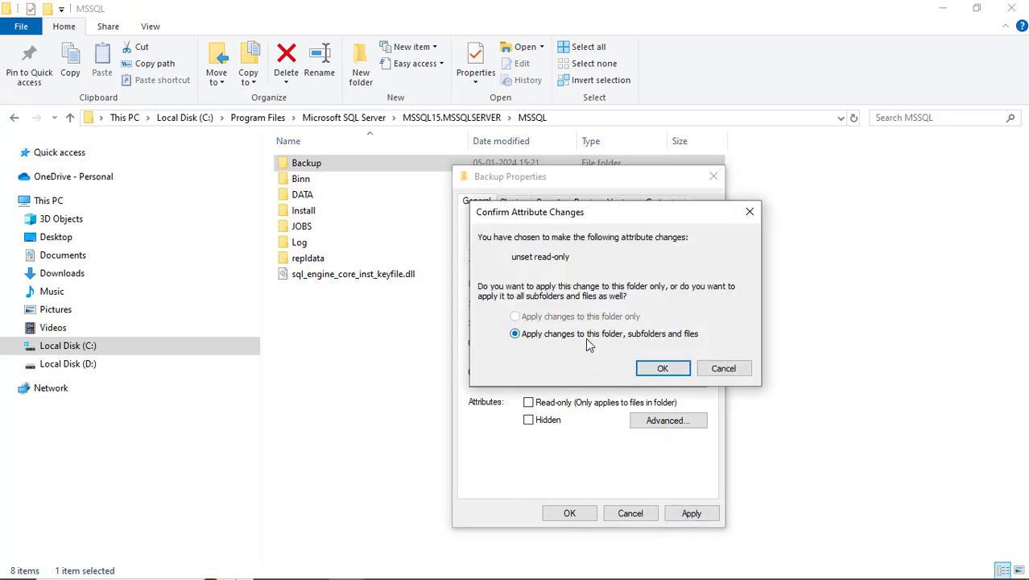
click(663, 369)
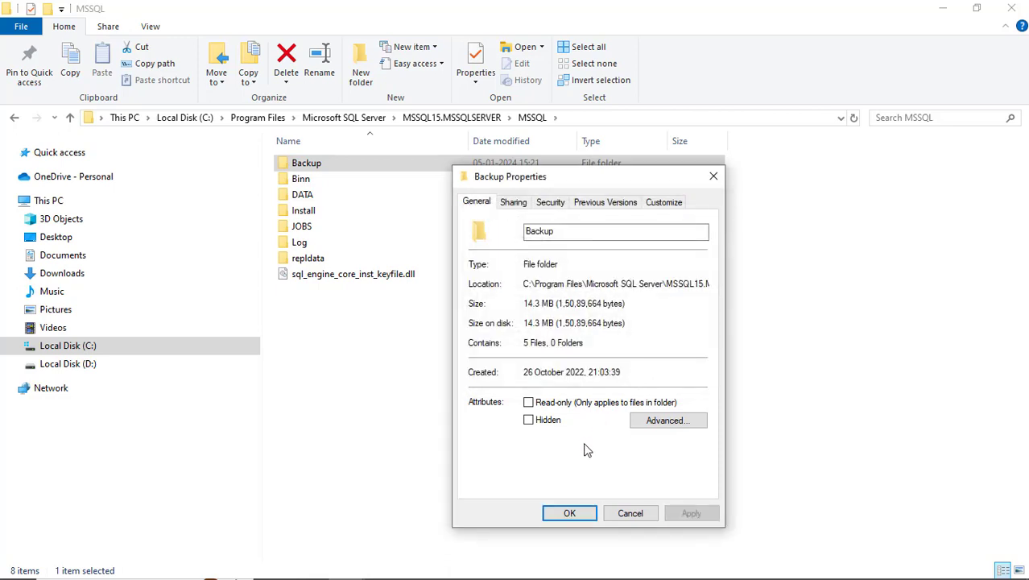
click(570, 512)
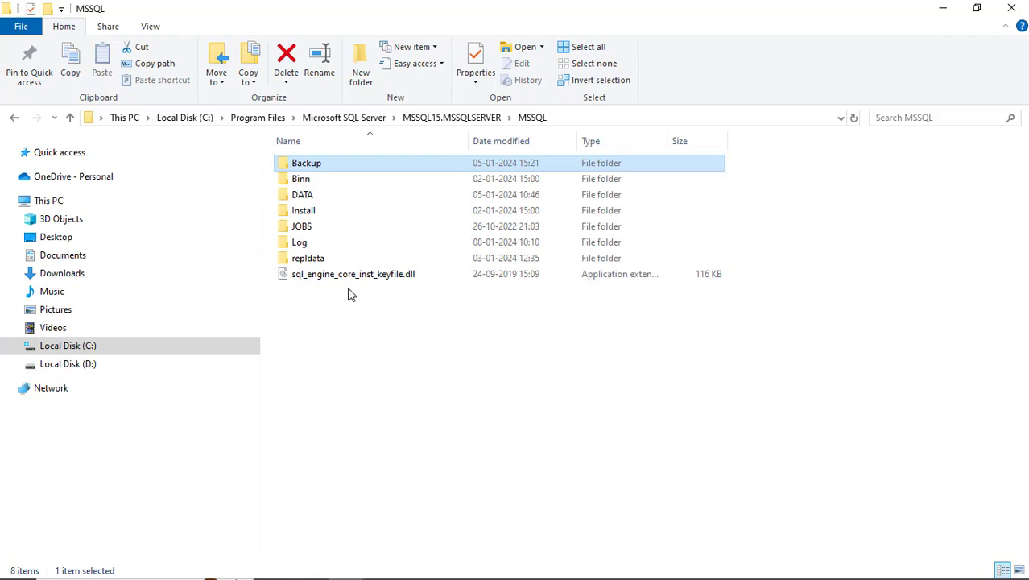
Step: Open the DATA folder and widen the Type column to show the full file types
double_click(307, 198)
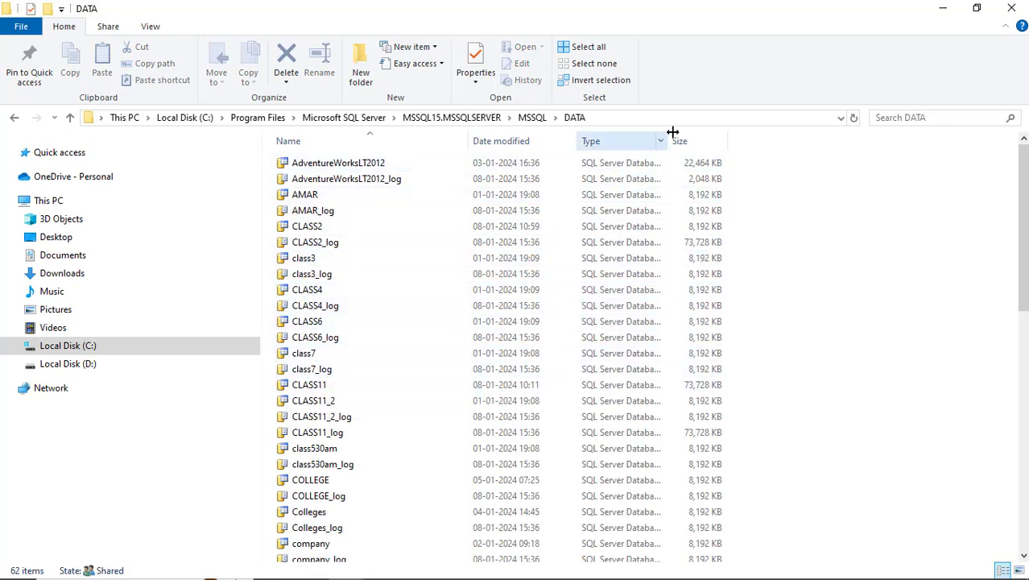
drag(672, 130, 809, 132)
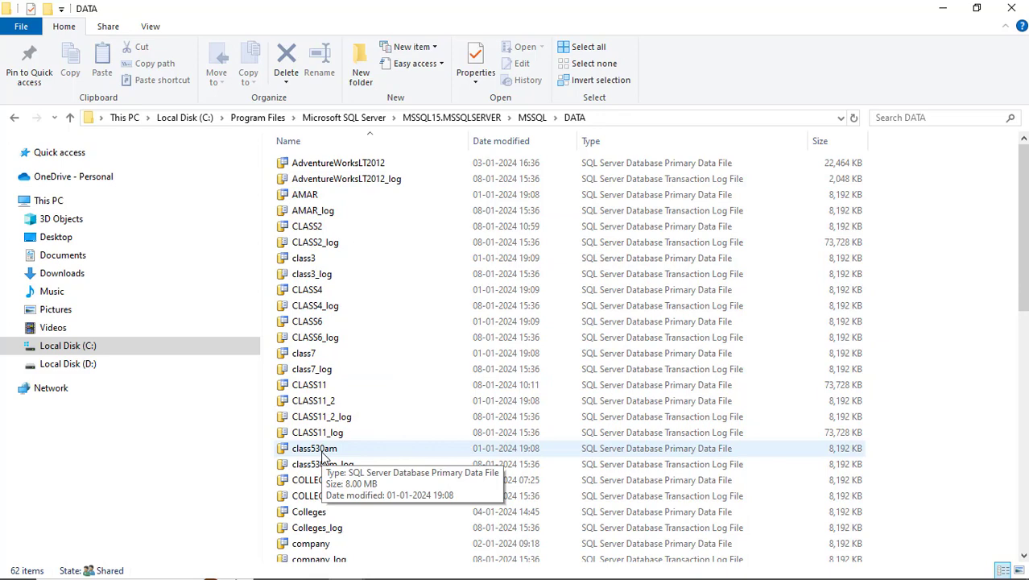
Step: Switch to SQL Server Management Studio and examine the edusoft database's file paths and file names in its properties
key(alt+Tab)
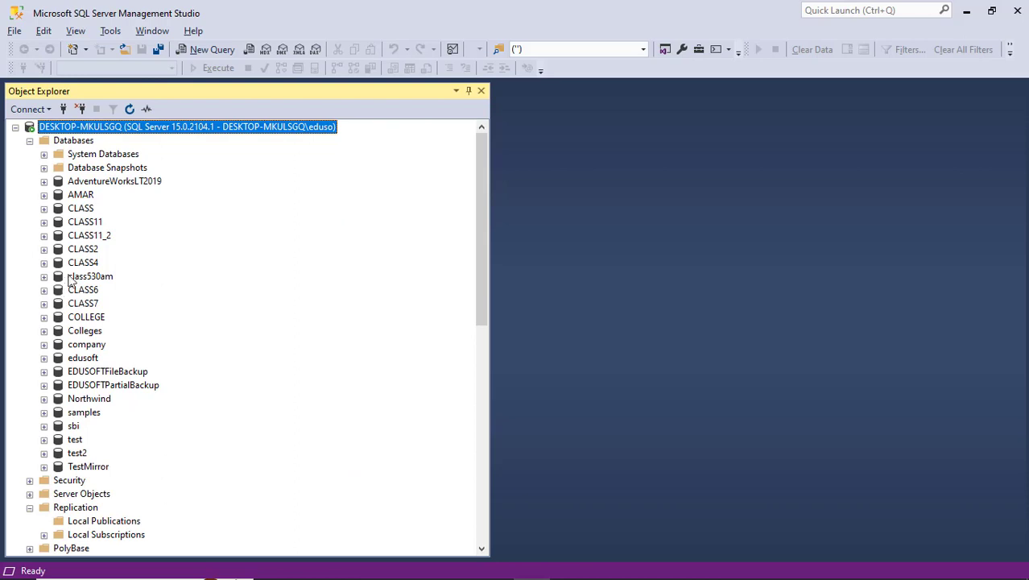
right_click(74, 358)
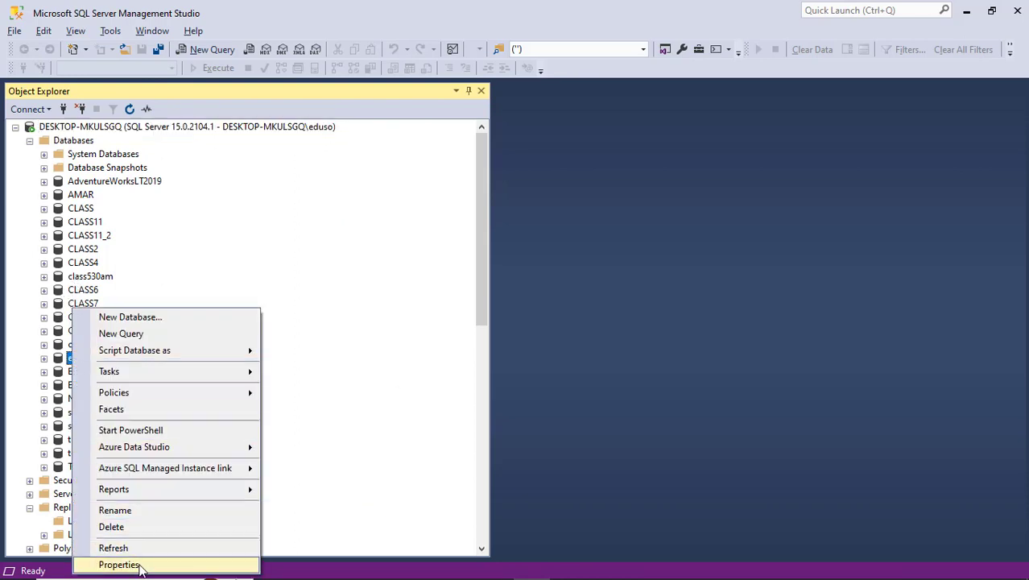
click(141, 563)
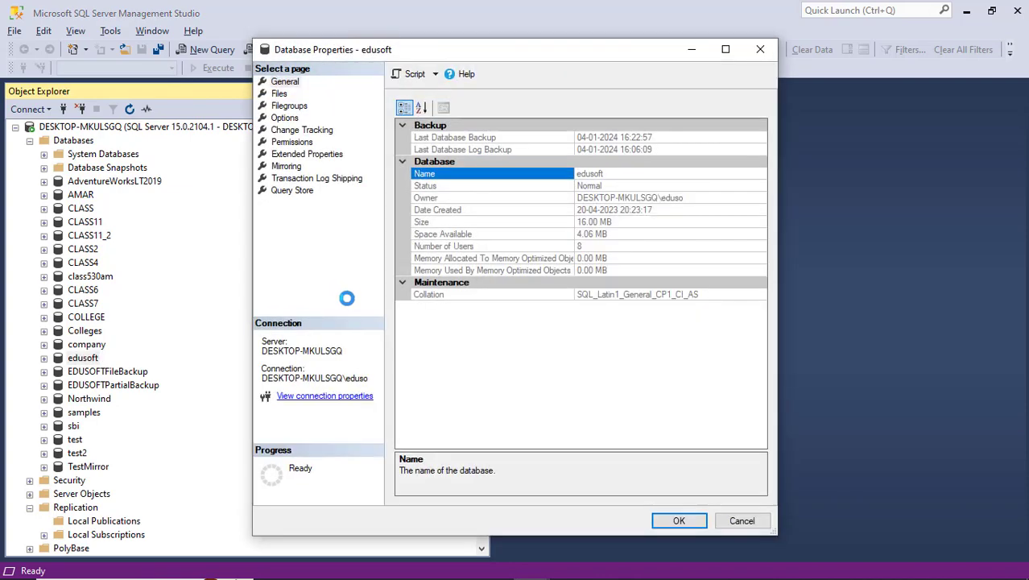
click(281, 95)
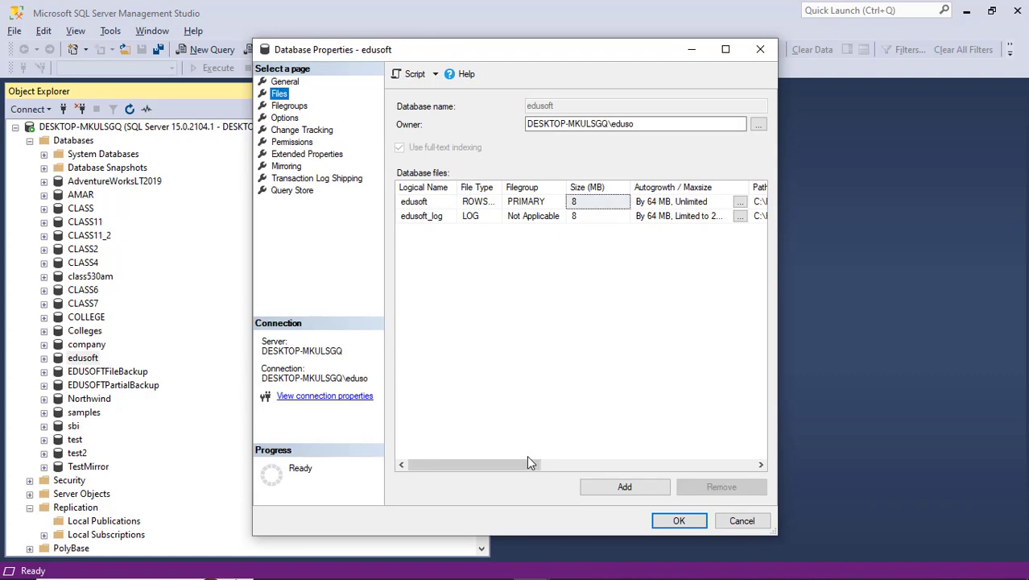
drag(527, 464, 735, 469)
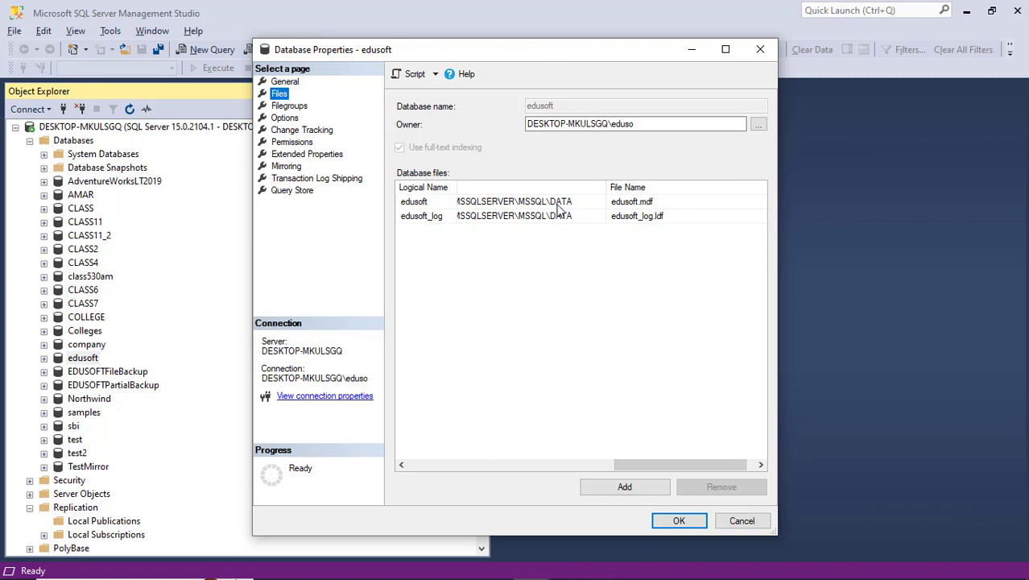
click(640, 206)
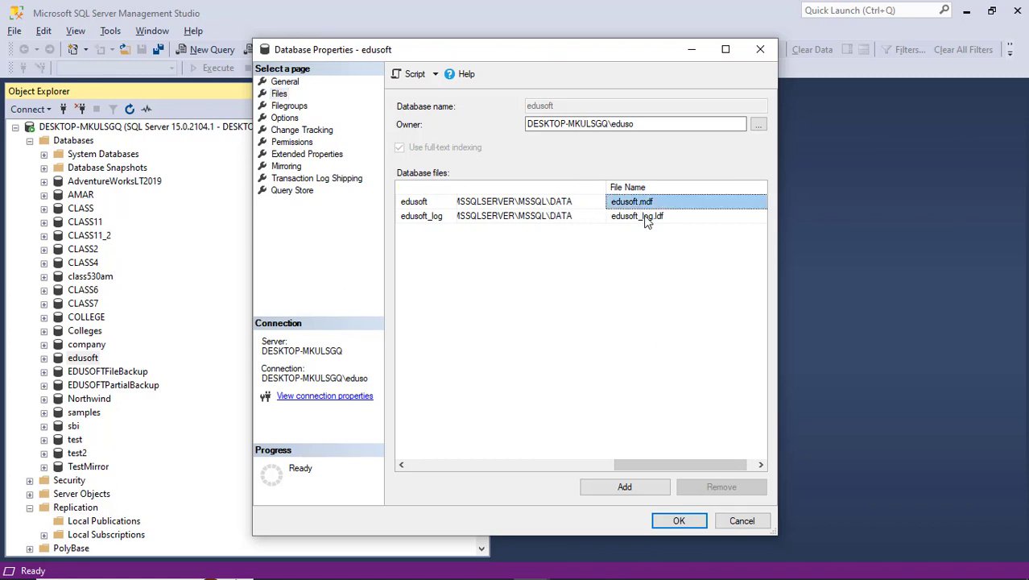
click(646, 218)
click(633, 203)
click(552, 202)
click(560, 216)
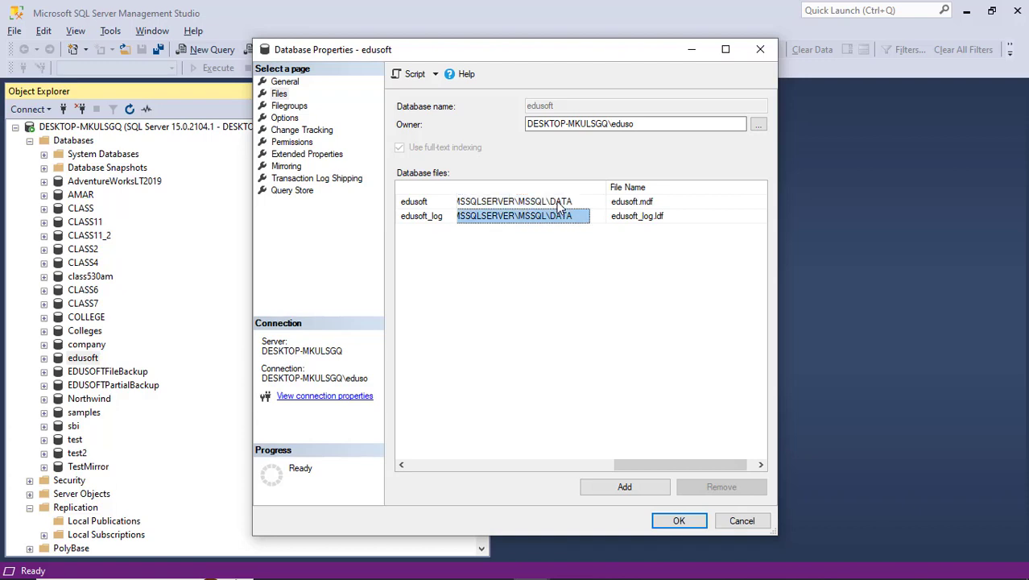
Step: Compare the path entries of the edusoft data and log files, and return to the first columns of the file list
click(559, 203)
click(561, 216)
click(556, 203)
click(555, 216)
click(555, 203)
click(559, 217)
click(559, 204)
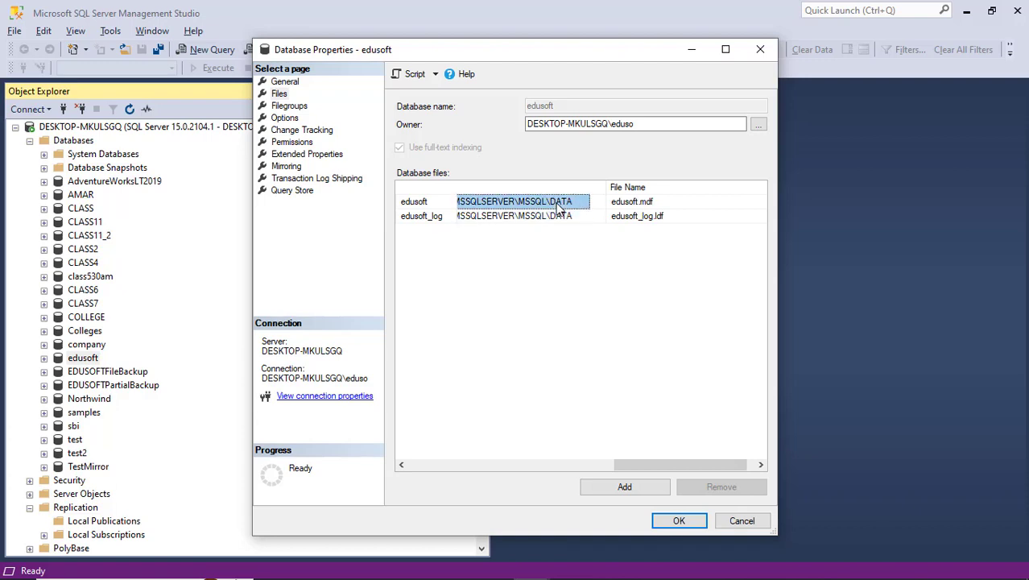
click(466, 464)
click(445, 464)
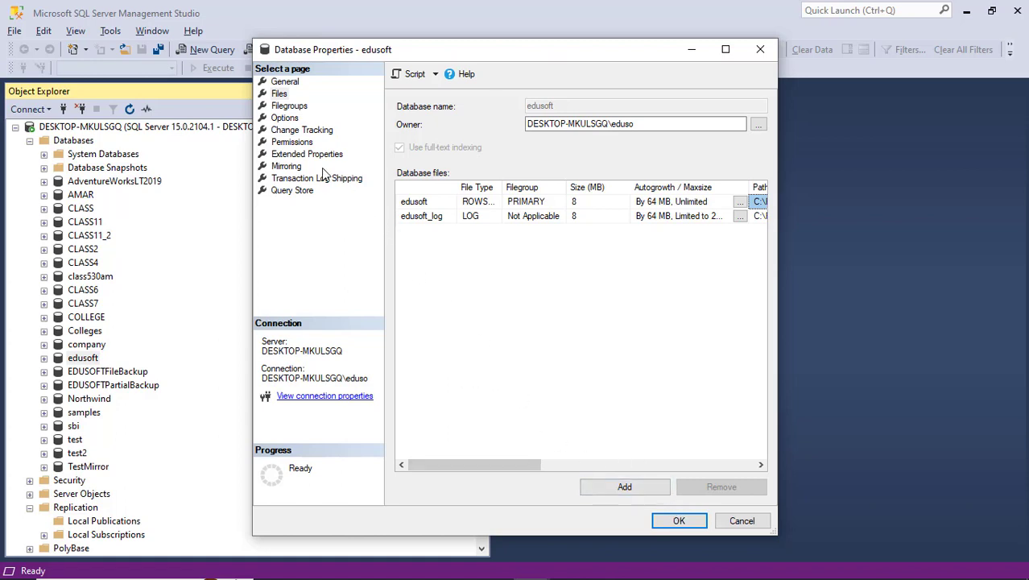
Step: Examine the users and their explicit permissions on the edusoft database, and close its properties
click(304, 144)
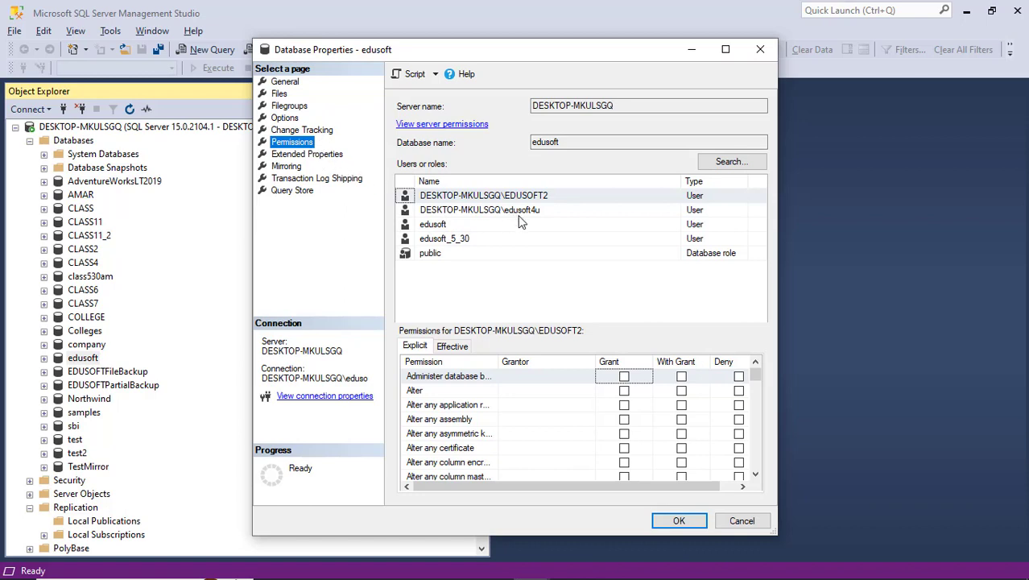
click(467, 212)
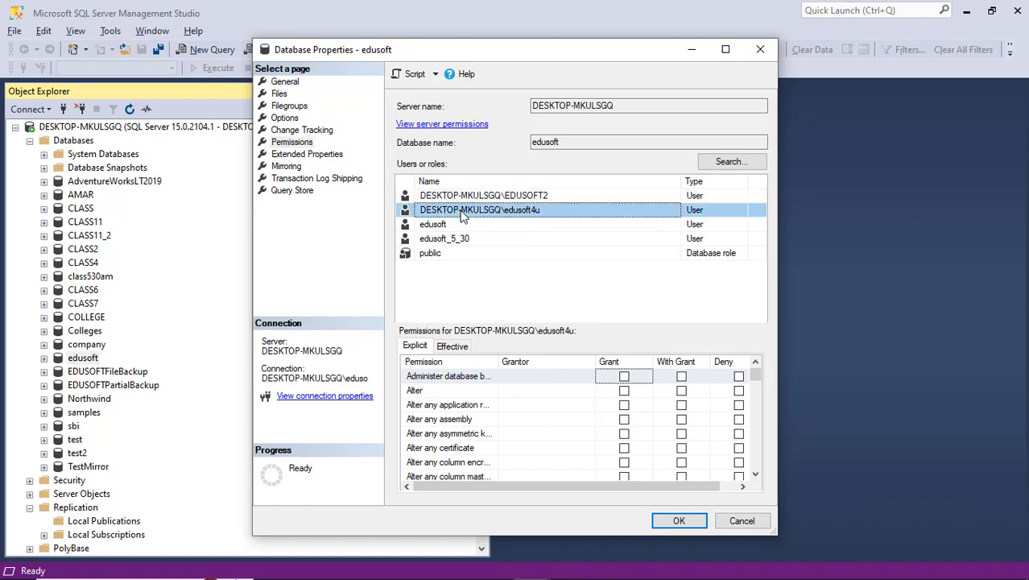
click(465, 198)
click(470, 210)
click(471, 197)
click(471, 209)
click(473, 197)
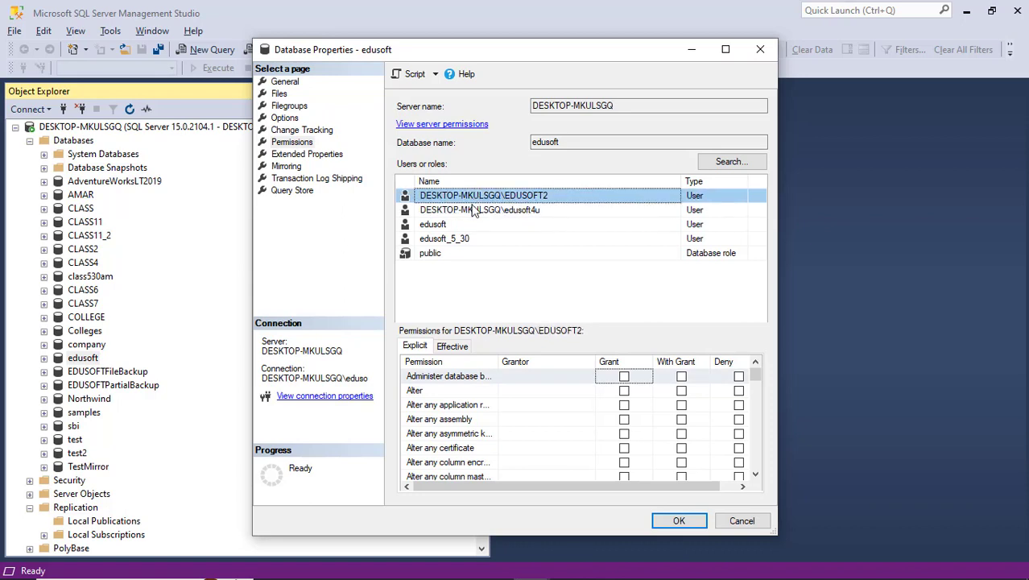
click(474, 211)
click(473, 199)
click(473, 211)
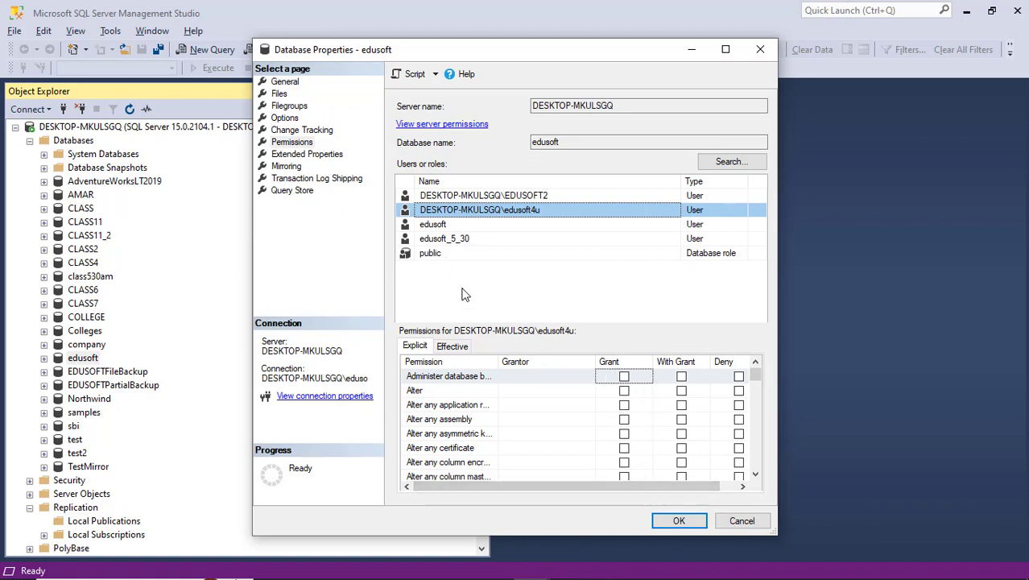
click(440, 238)
click(441, 224)
click(441, 211)
click(447, 196)
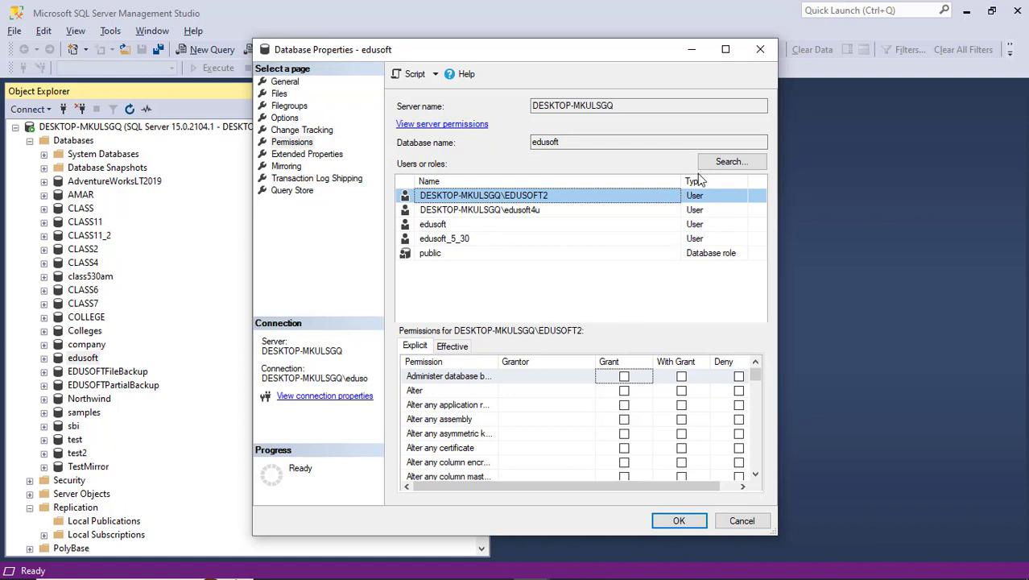
click(760, 51)
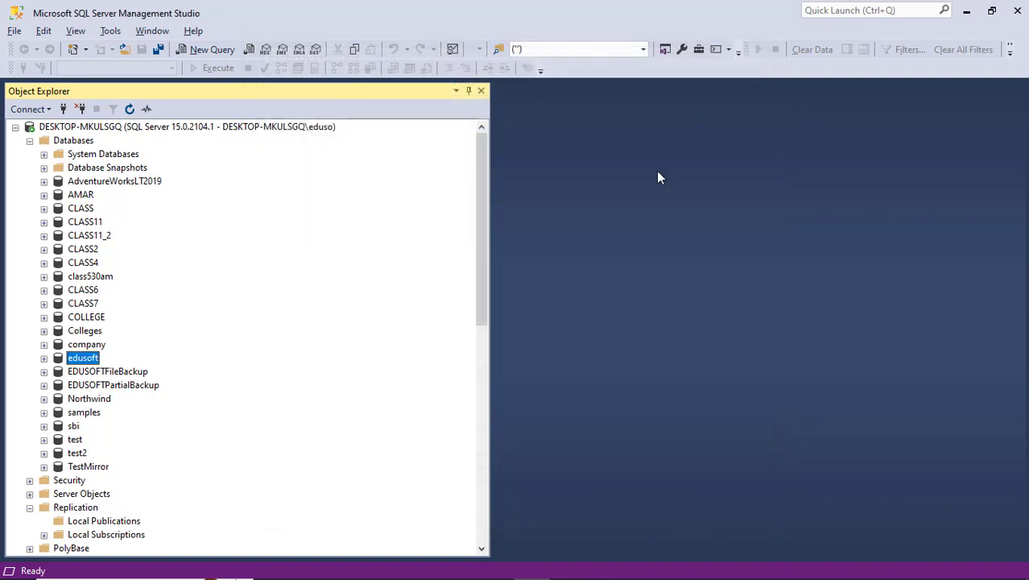
Step: Switch to File Explorer and go up from the DATA folder to the MSSQL folder
key(alt+Tab)
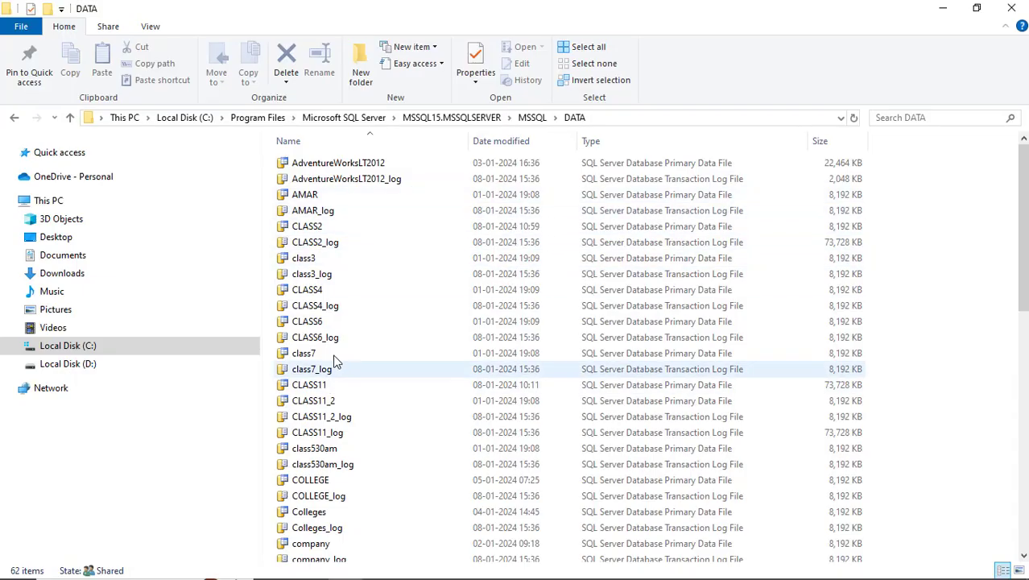
click(531, 118)
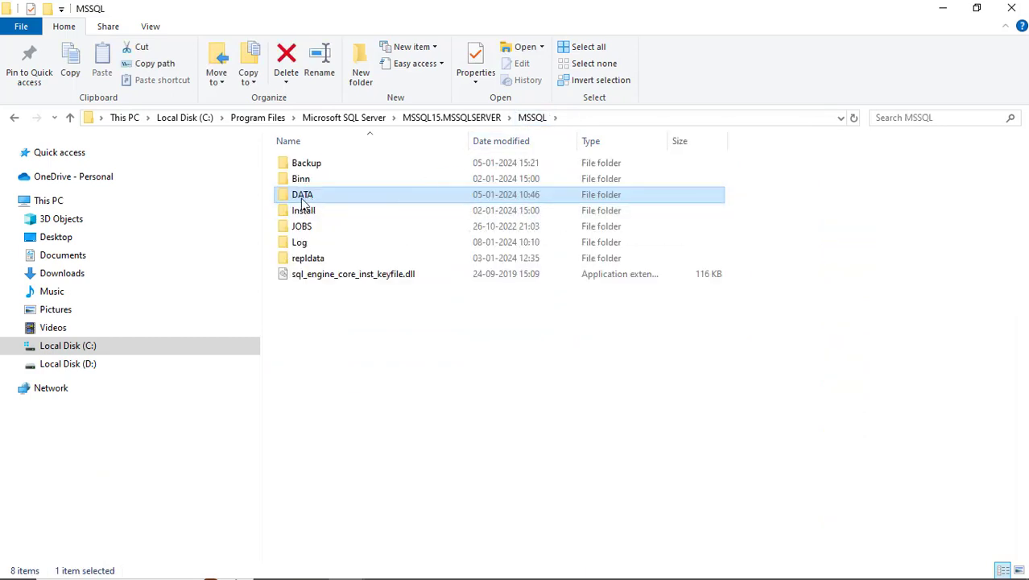
Step: Try to clear the read-only attribute of the DATA folder and check its advanced attributes
right_click(303, 203)
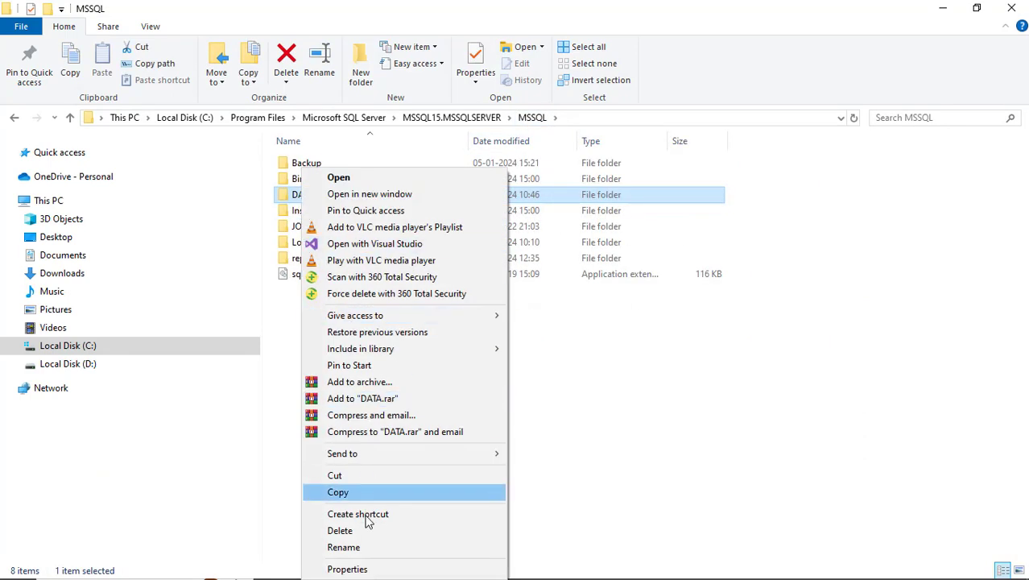
click(372, 569)
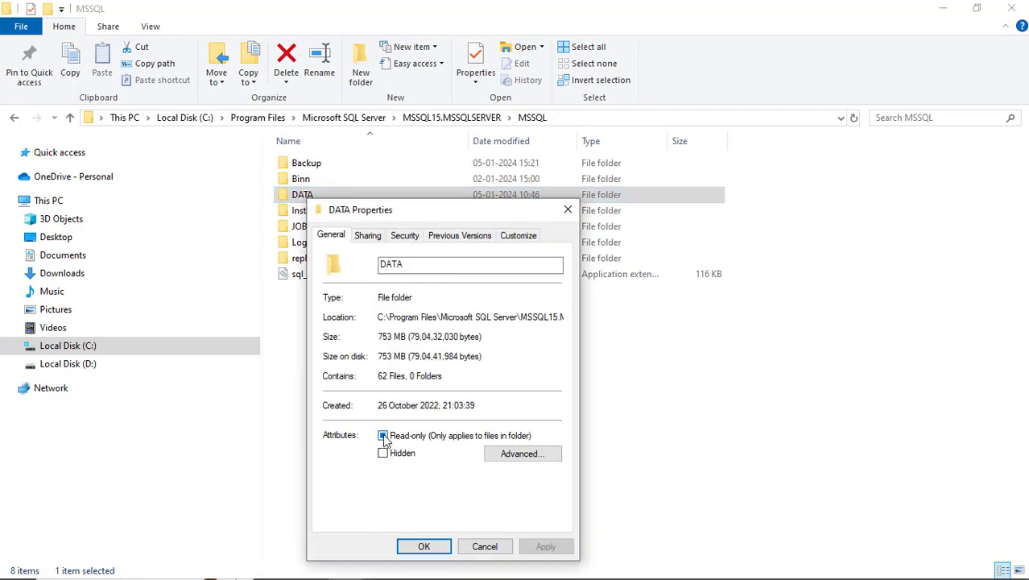
click(383, 435)
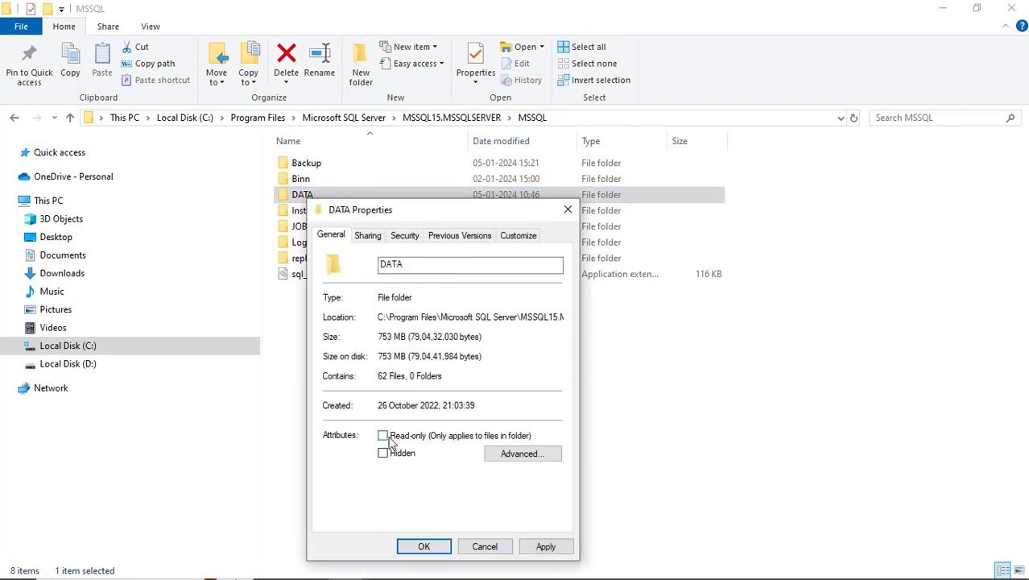
click(519, 458)
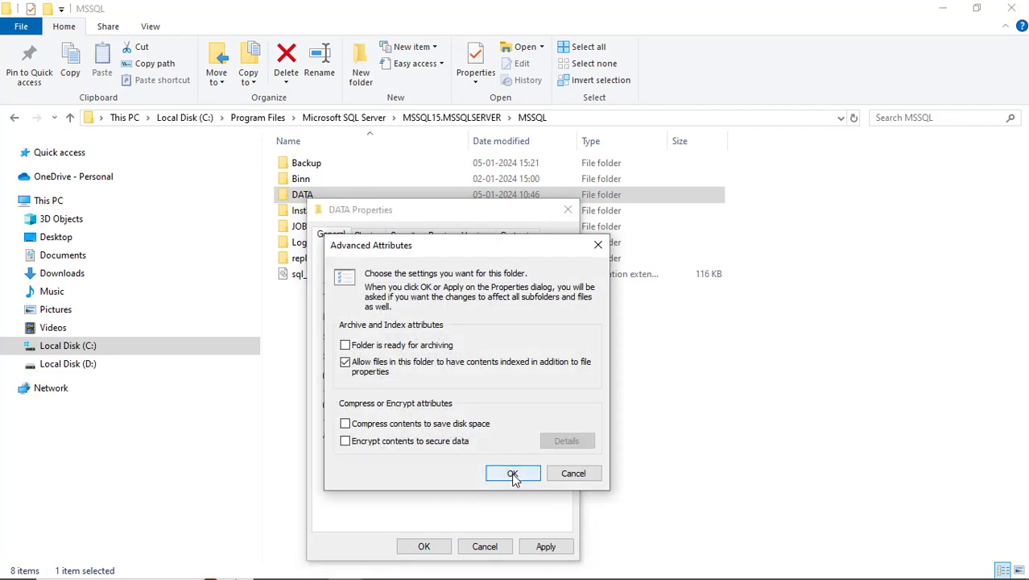
click(512, 473)
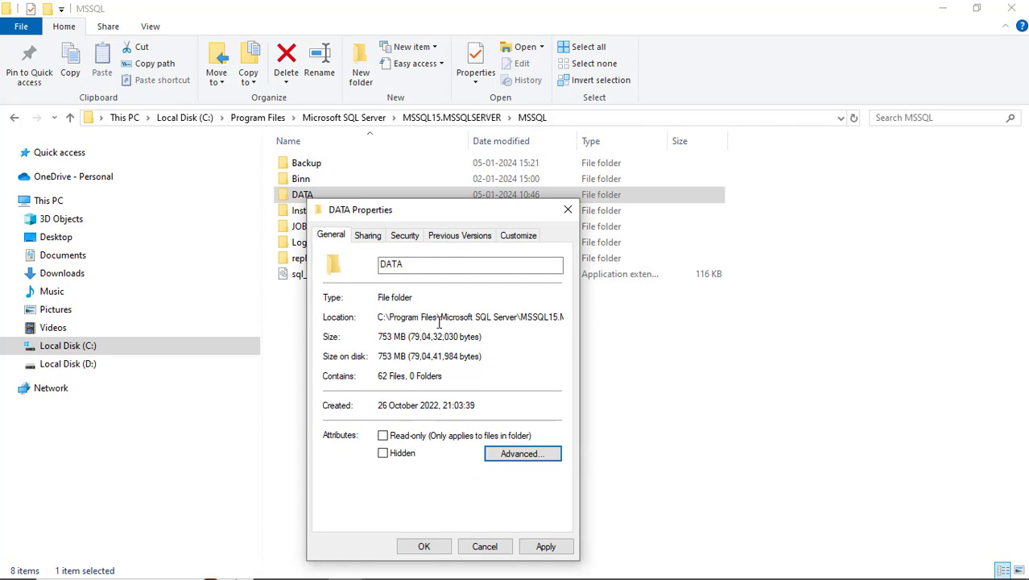
Step: Examine the DATA folder's security permissions for SYSTEM, the personal account, Administrators, Users and MSSQLSERVER
click(408, 236)
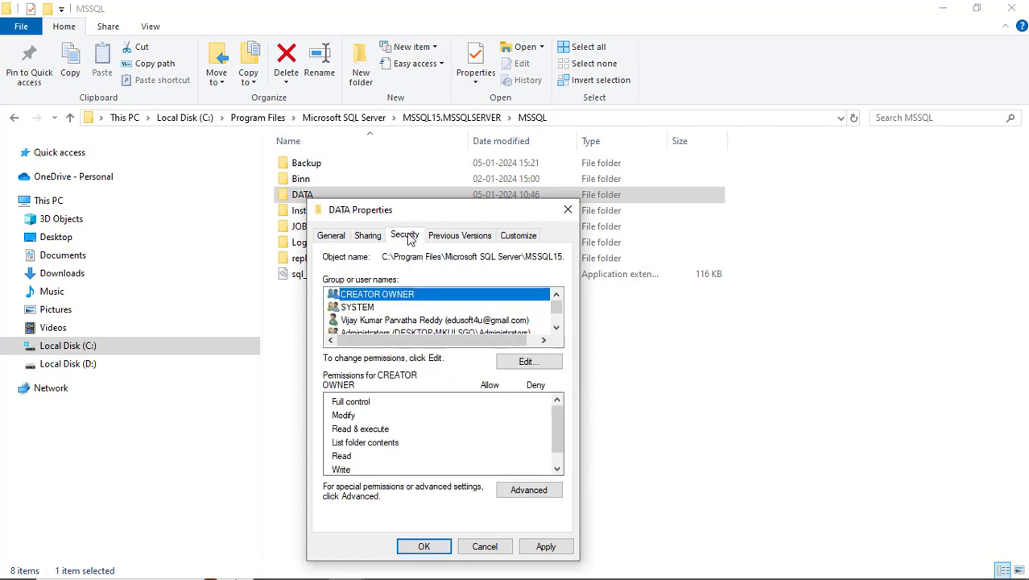
click(381, 311)
click(388, 321)
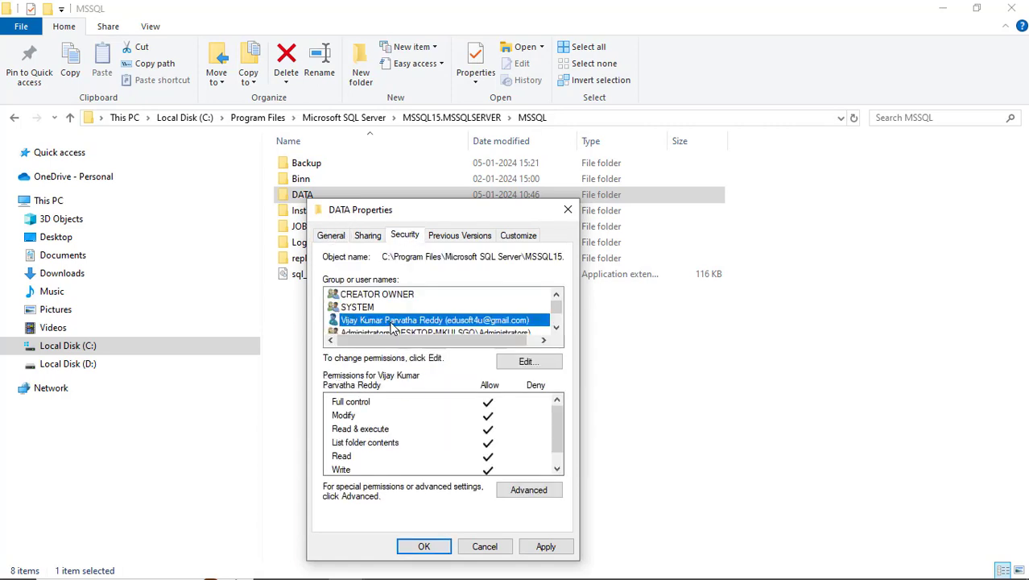
scroll(405, 336, down, 1)
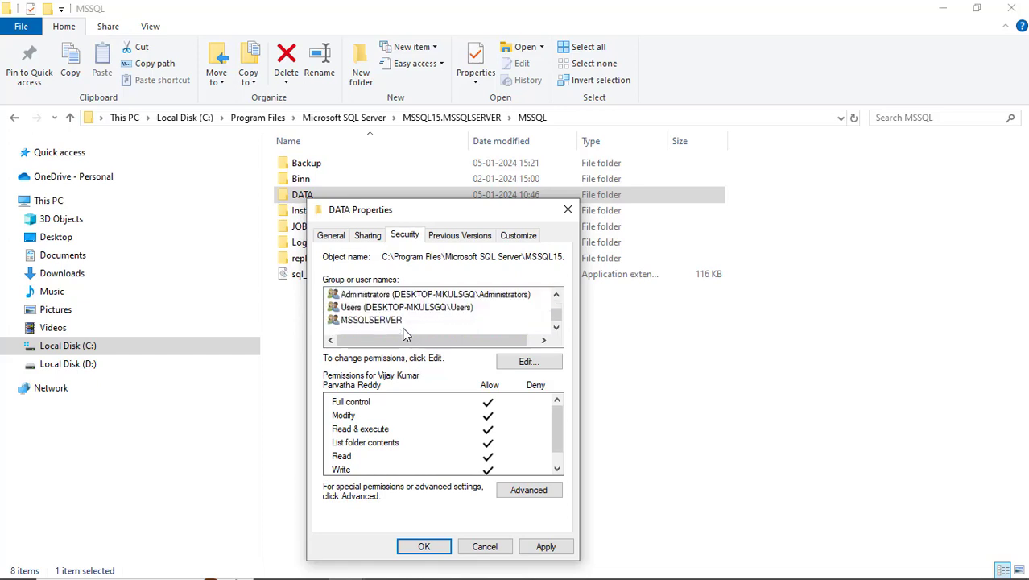
click(410, 296)
click(409, 308)
click(396, 321)
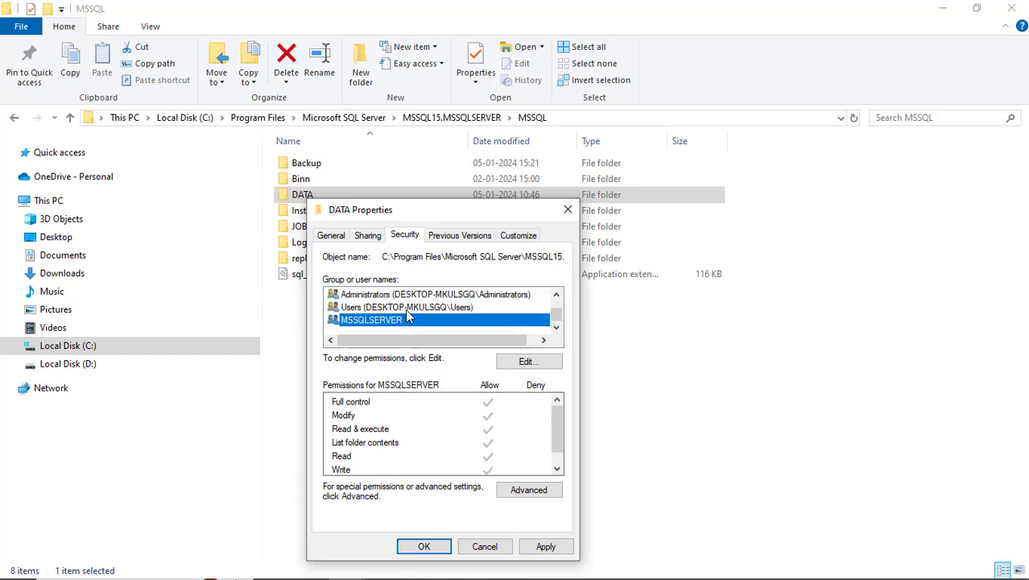
click(416, 307)
click(416, 296)
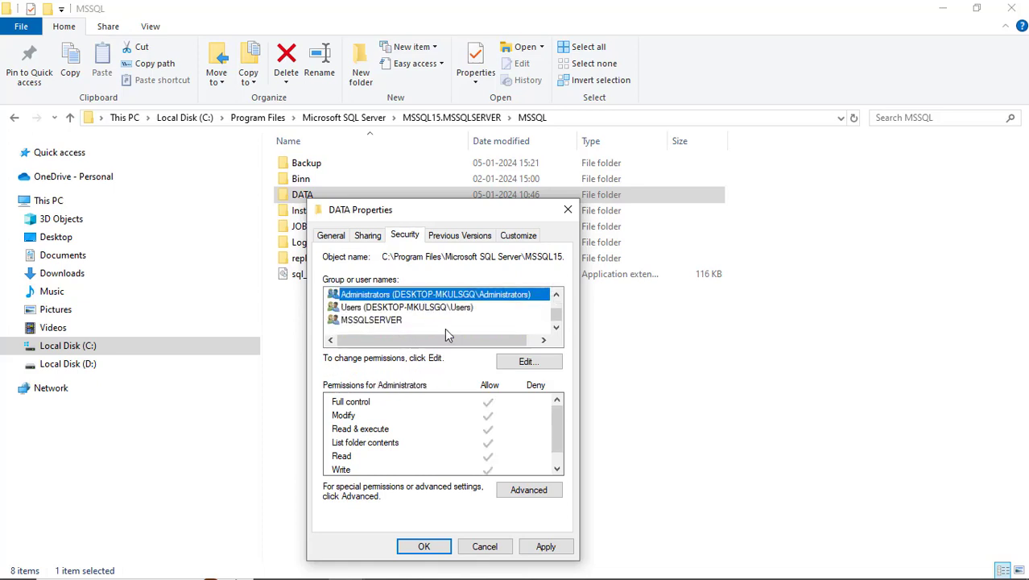
Step: Check each group's and user's entries in the editable permissions for DATA, and close the folder's properties without applying changes
click(527, 362)
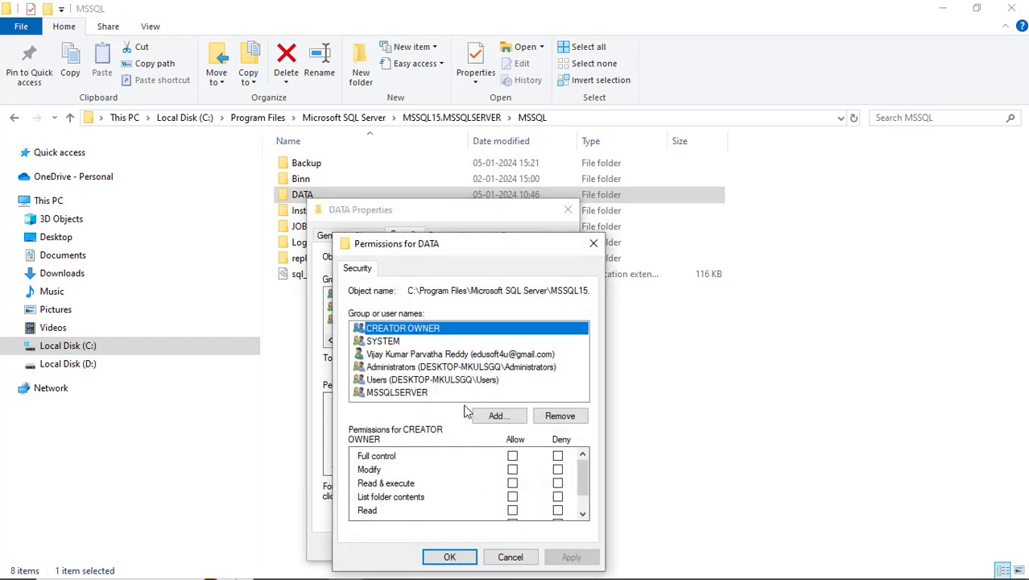
click(402, 342)
click(411, 354)
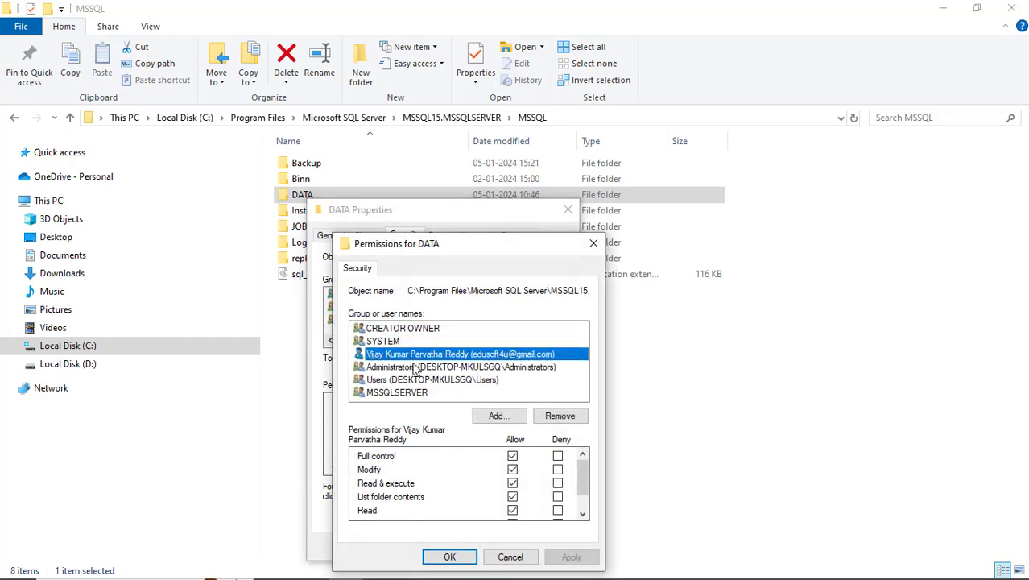
click(419, 367)
click(420, 380)
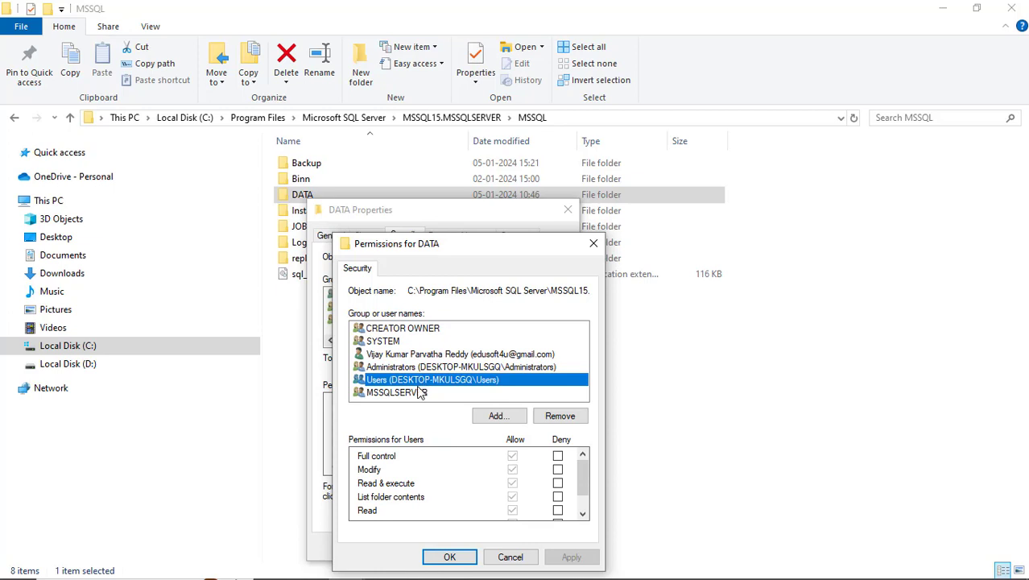
click(419, 392)
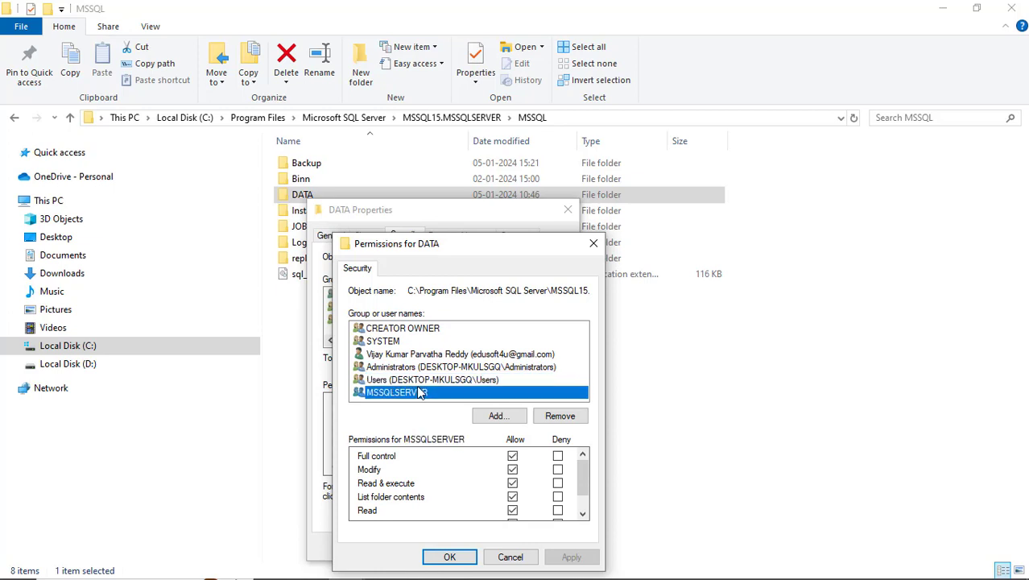
click(450, 556)
click(486, 547)
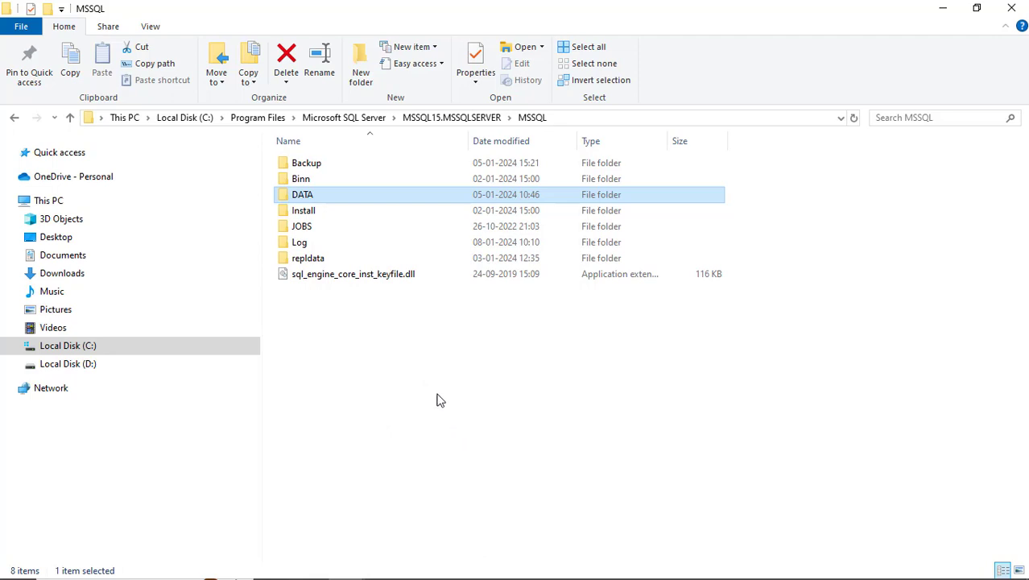
Step: Look into the unc subfolder of repldata and return to the MSSQL folder
double_click(313, 259)
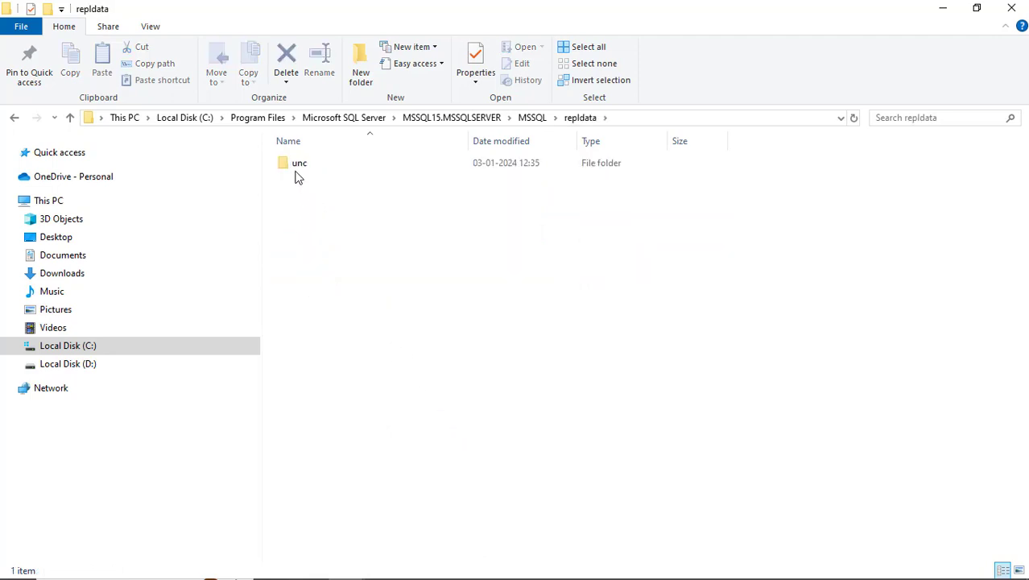
double_click(296, 168)
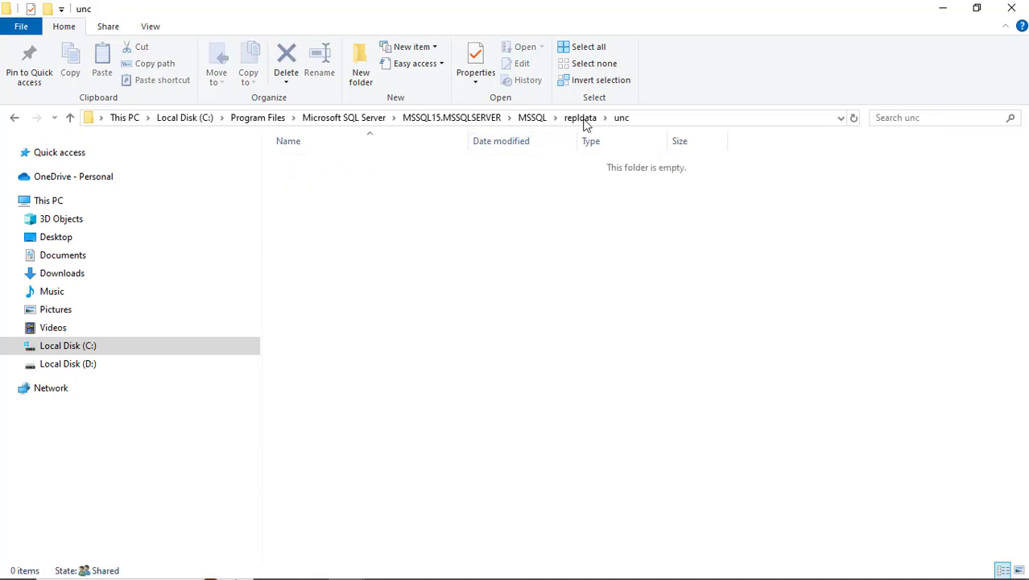
click(544, 120)
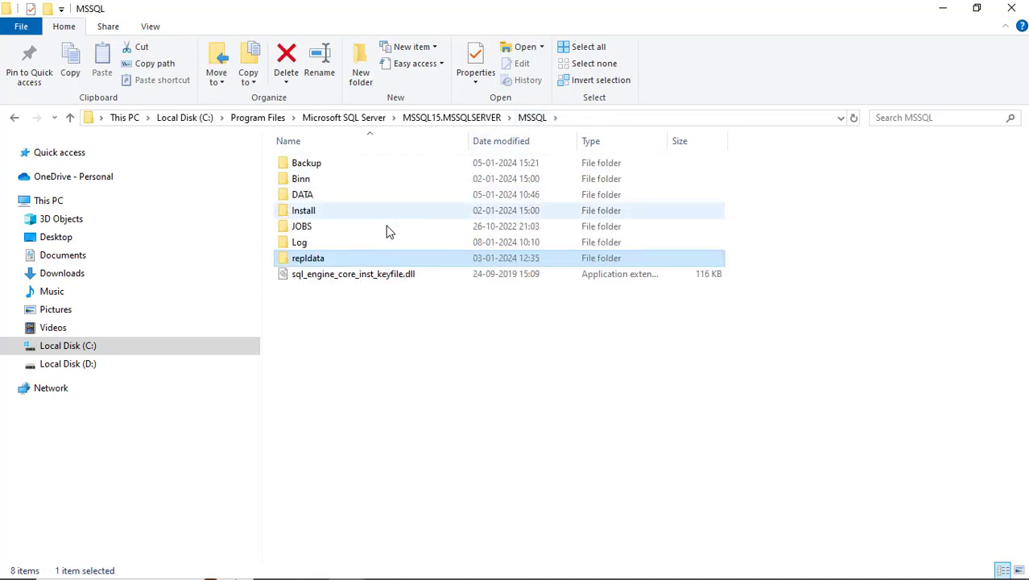
Step: Clear the read-only attribute of the repldata folder, its subfolders and files
right_click(315, 260)
click(406, 570)
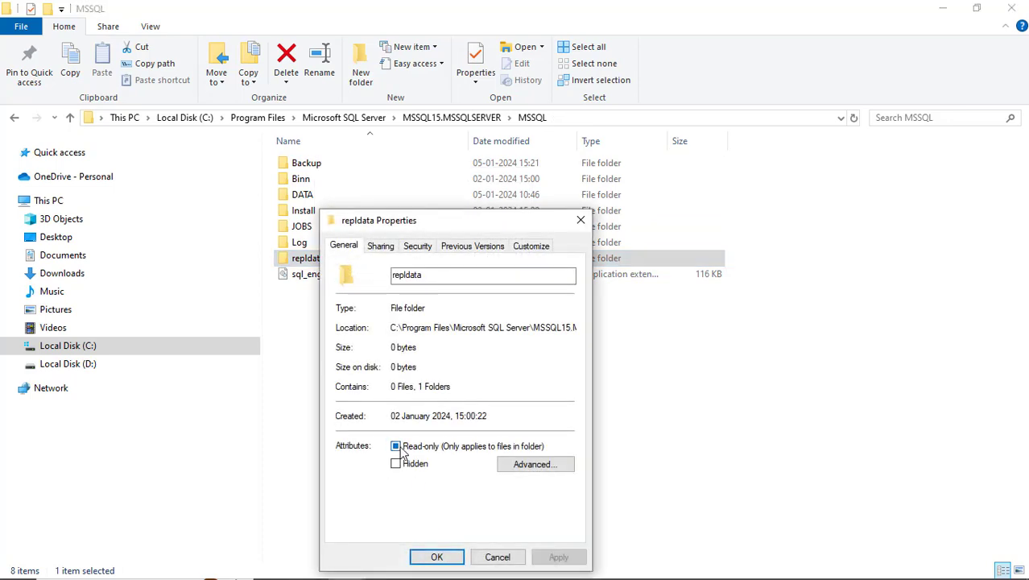
click(398, 447)
click(438, 555)
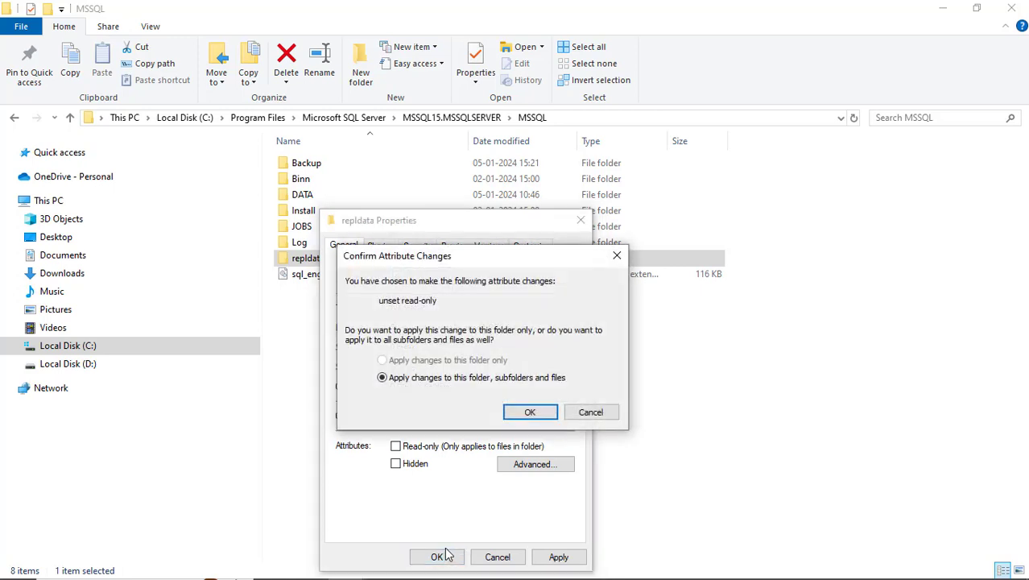
click(528, 413)
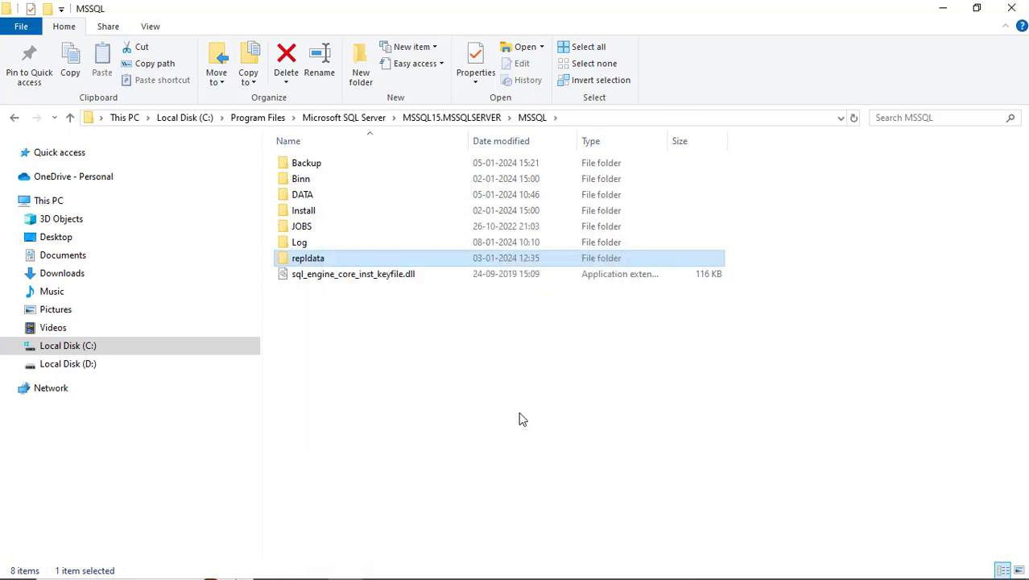
Step: Clear the read-only attribute of the MSSQL15.MSSQLSERVER folder, its subfolders and files, granting administrator permission
click(417, 120)
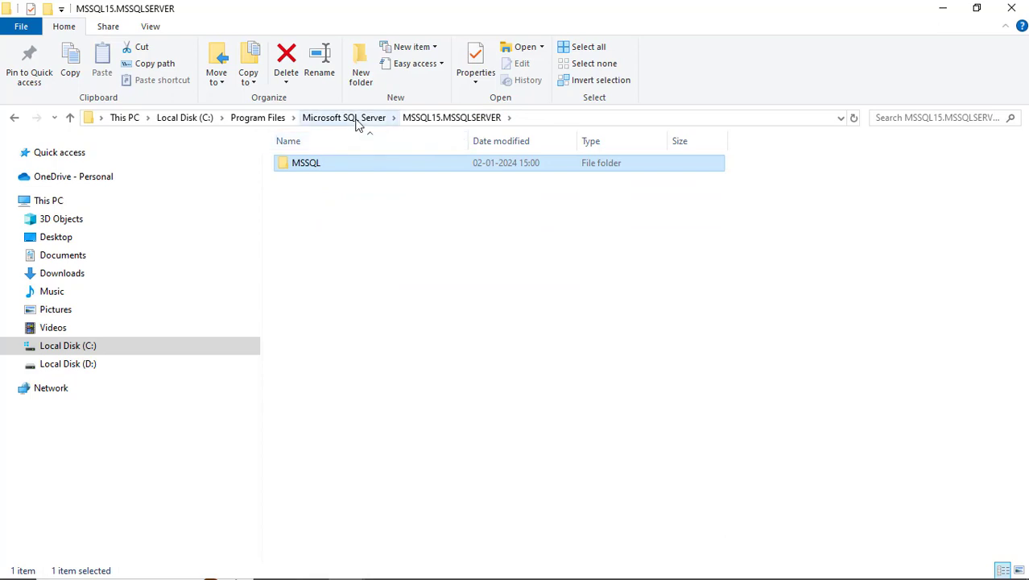
click(358, 122)
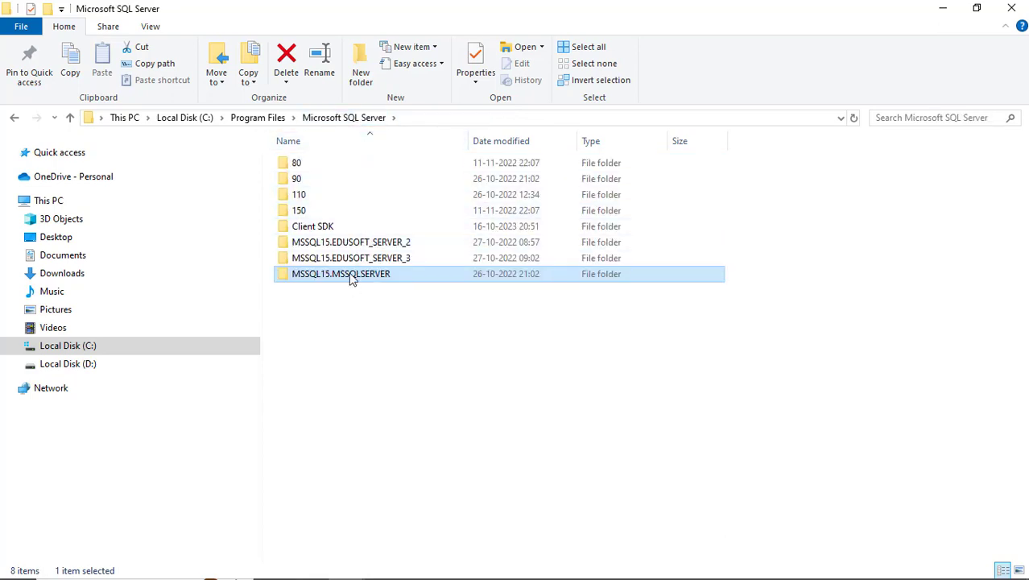
right_click(351, 279)
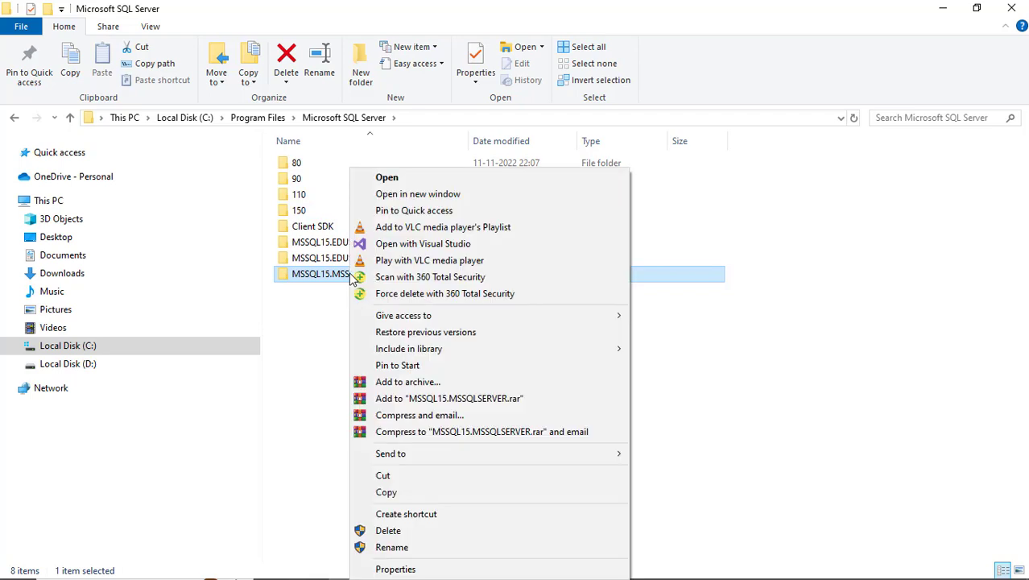
click(414, 571)
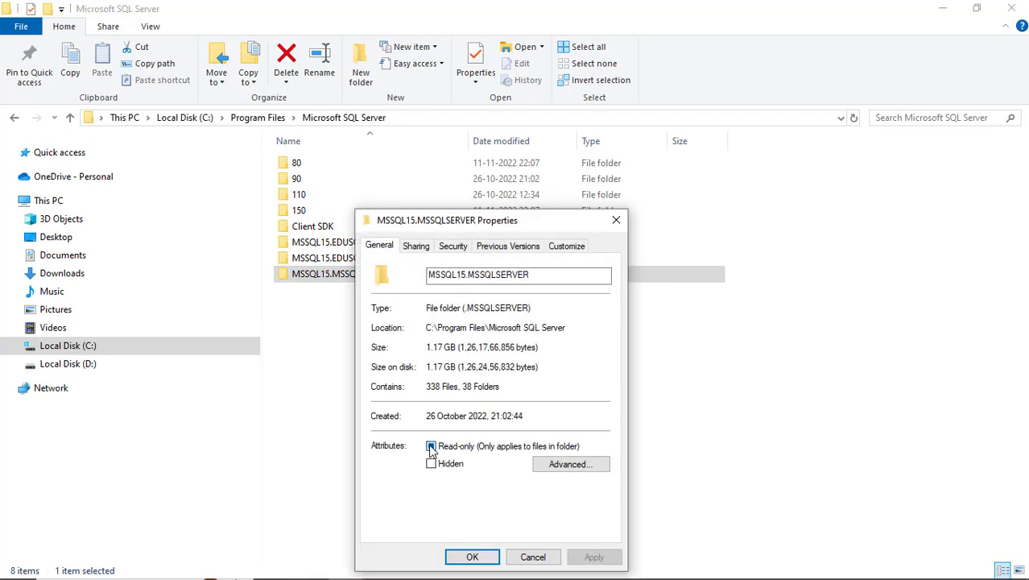
click(431, 447)
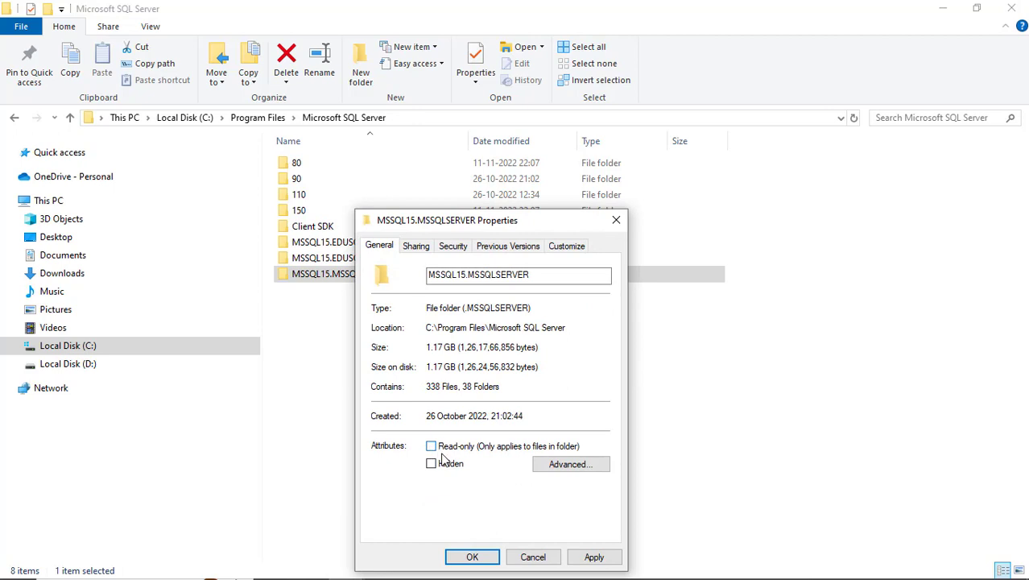
click(593, 557)
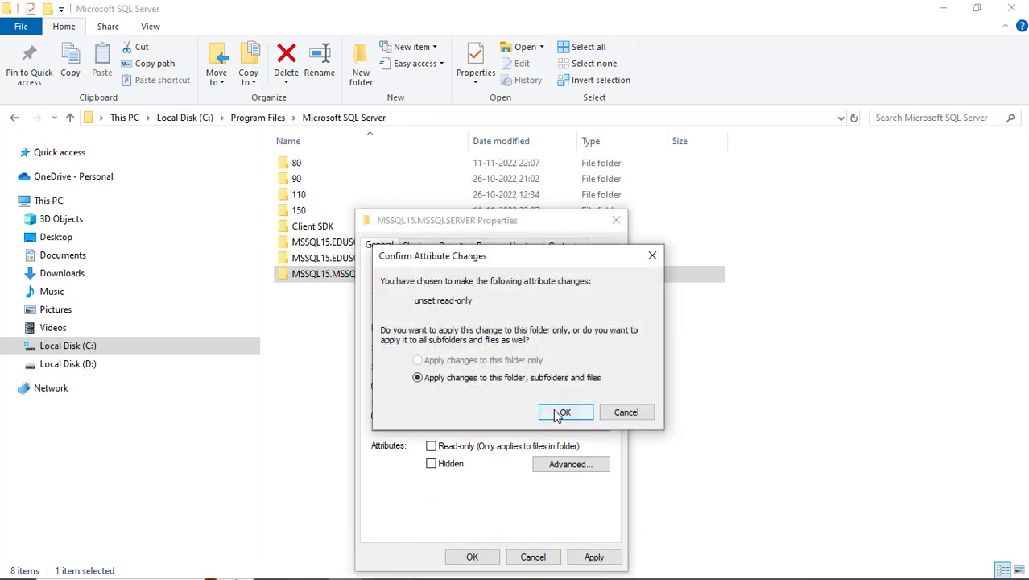
click(562, 412)
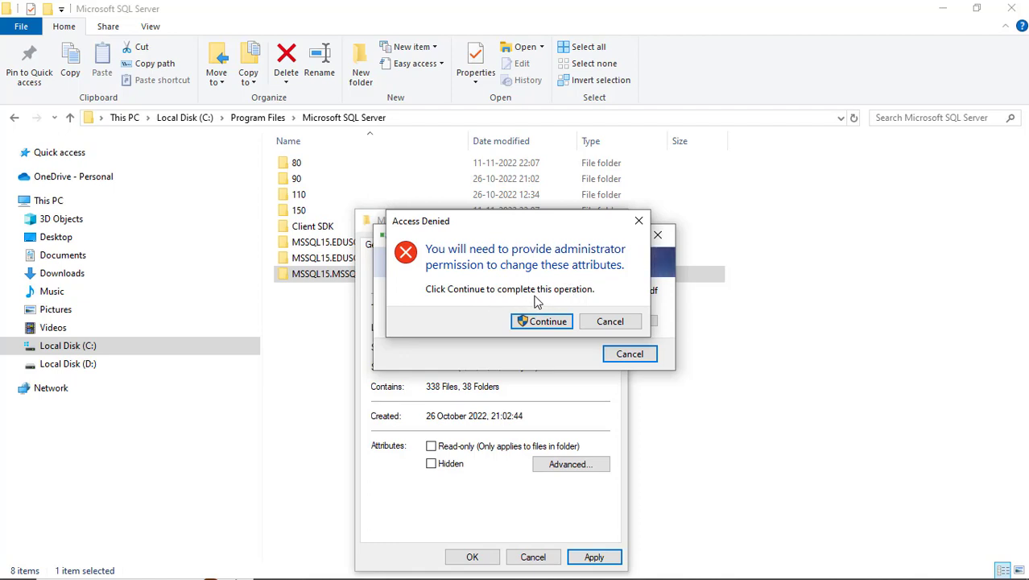
click(545, 321)
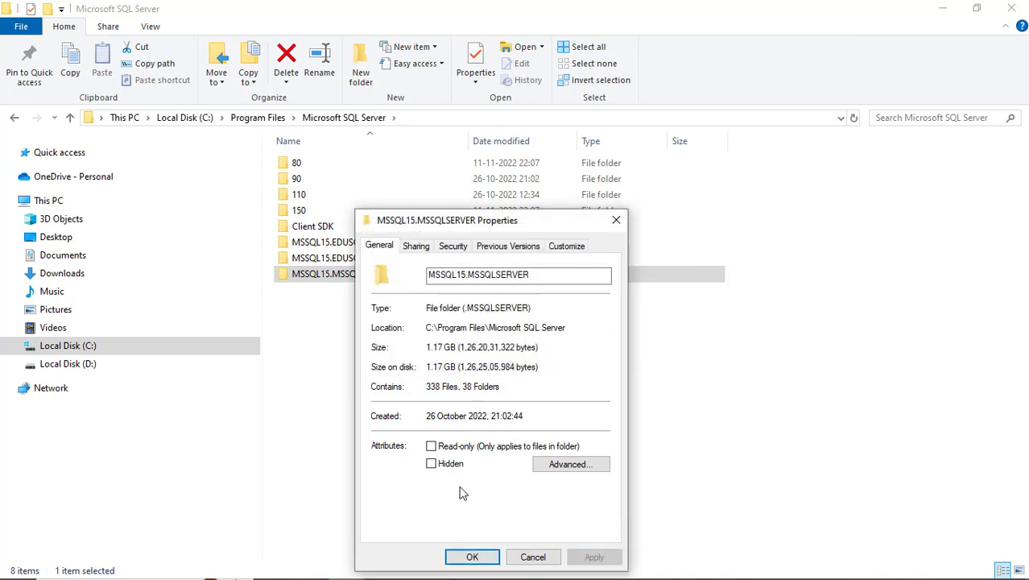
click(472, 557)
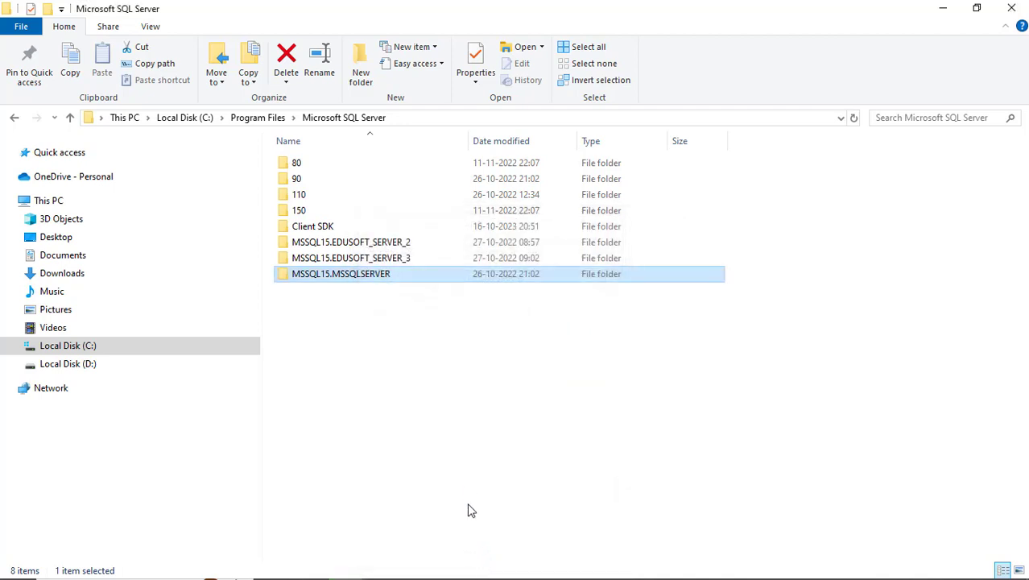
Step: Clear the read-only attribute of the MSSQL15.EDUSOFT_SERVER_2 folder, including its subfolders and files, with administrator permission
click(390, 242)
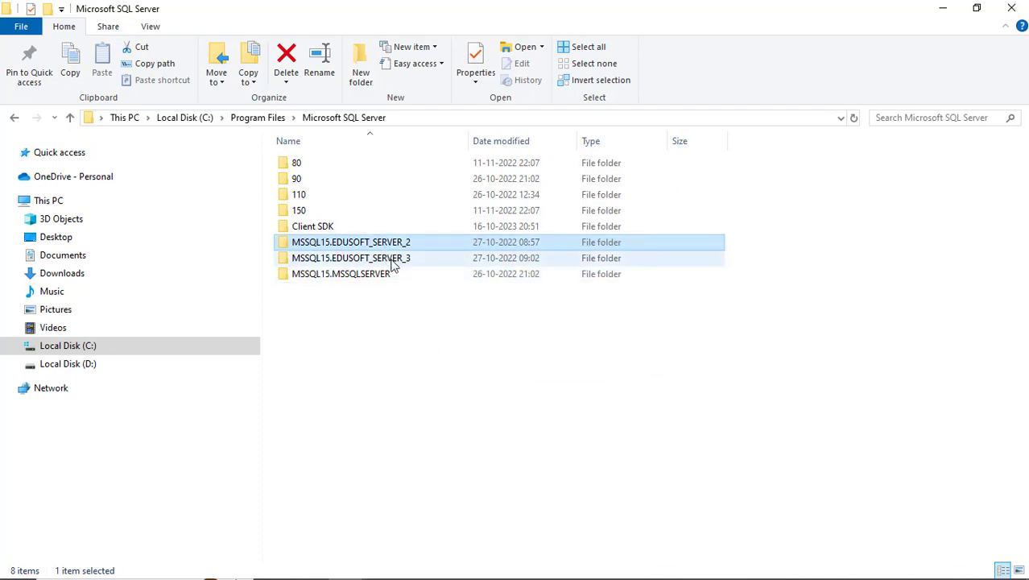
click(392, 257)
right_click(384, 247)
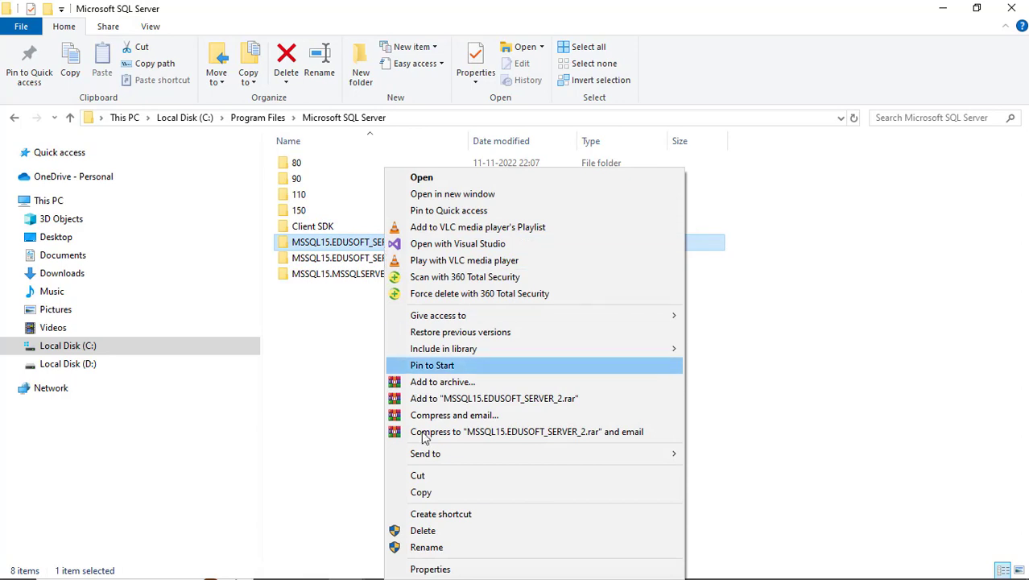
click(465, 569)
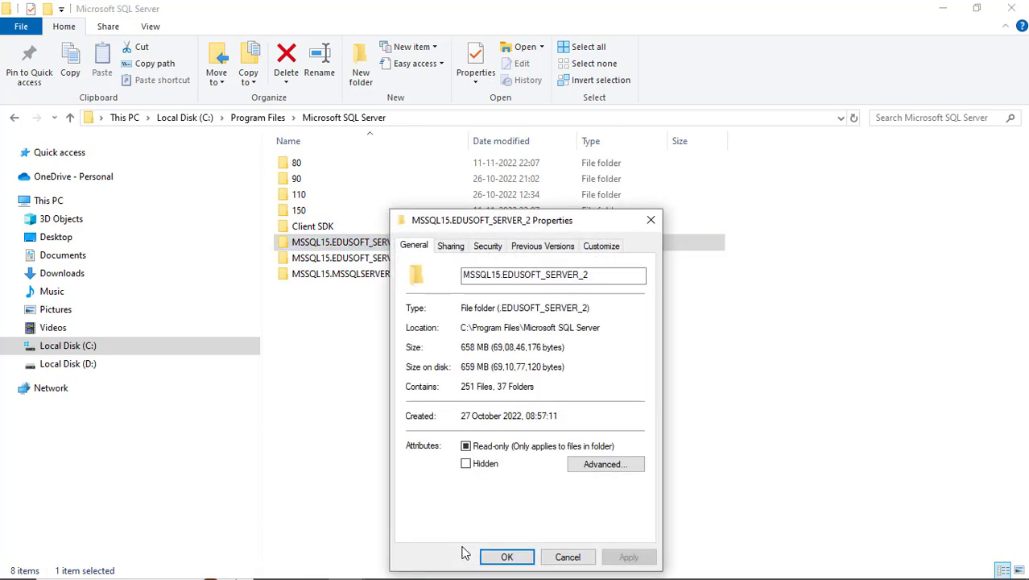
click(466, 446)
click(507, 556)
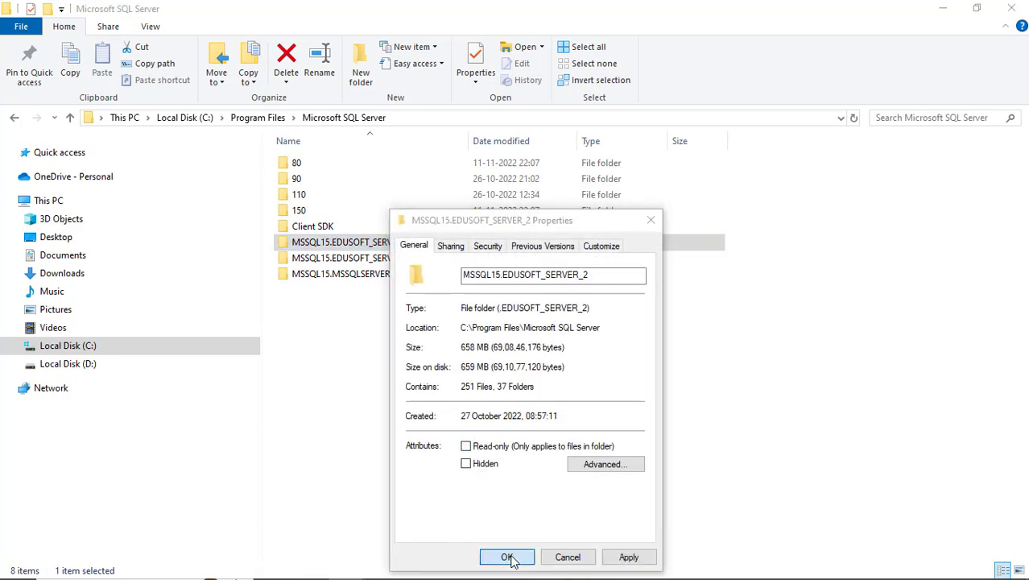
click(598, 414)
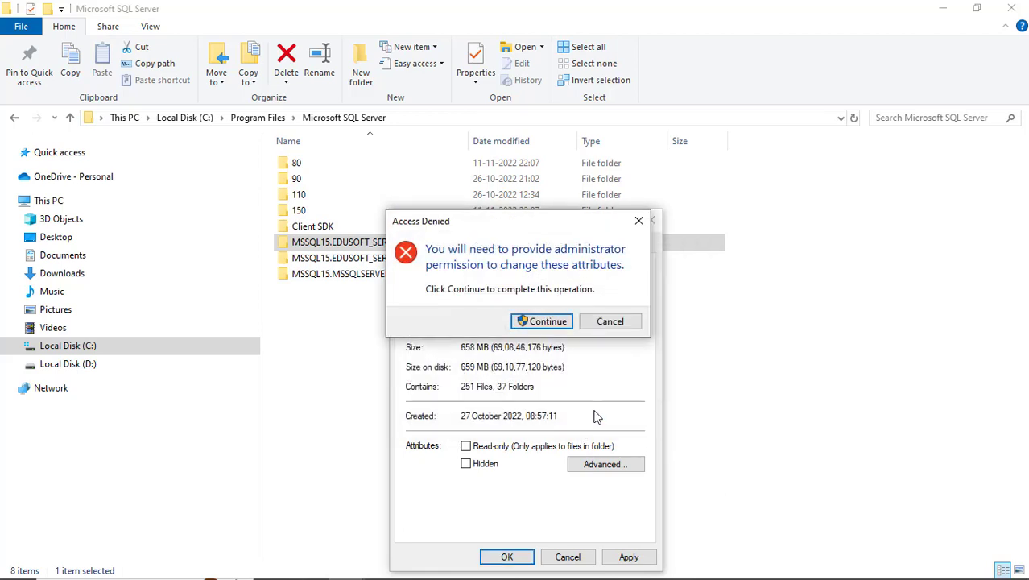
click(548, 321)
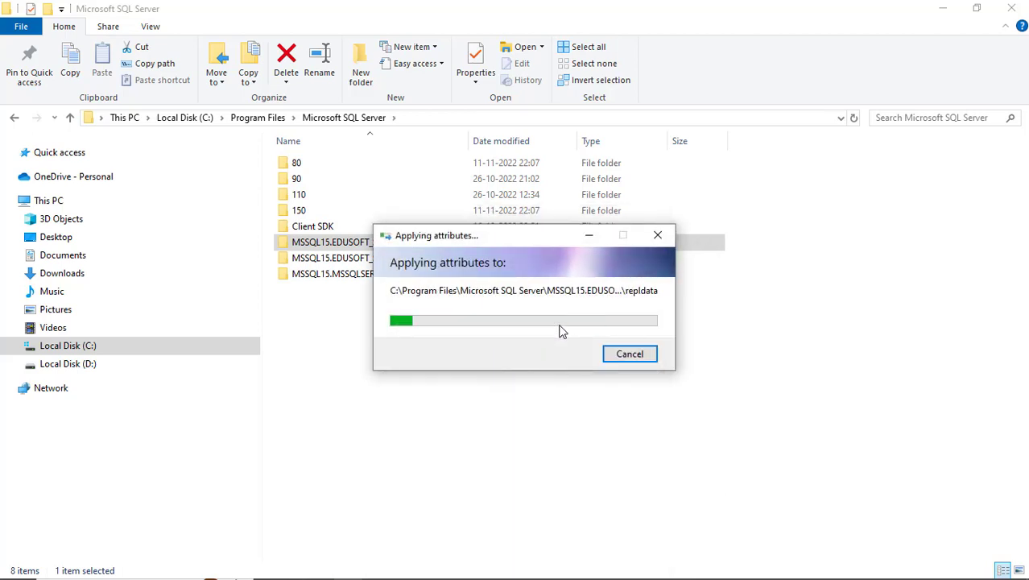
Step: Look through the MSSQL folder of MSSQL15.EDUSOFT_SERVER_2, including the contents of its Log subfolder
double_click(360, 250)
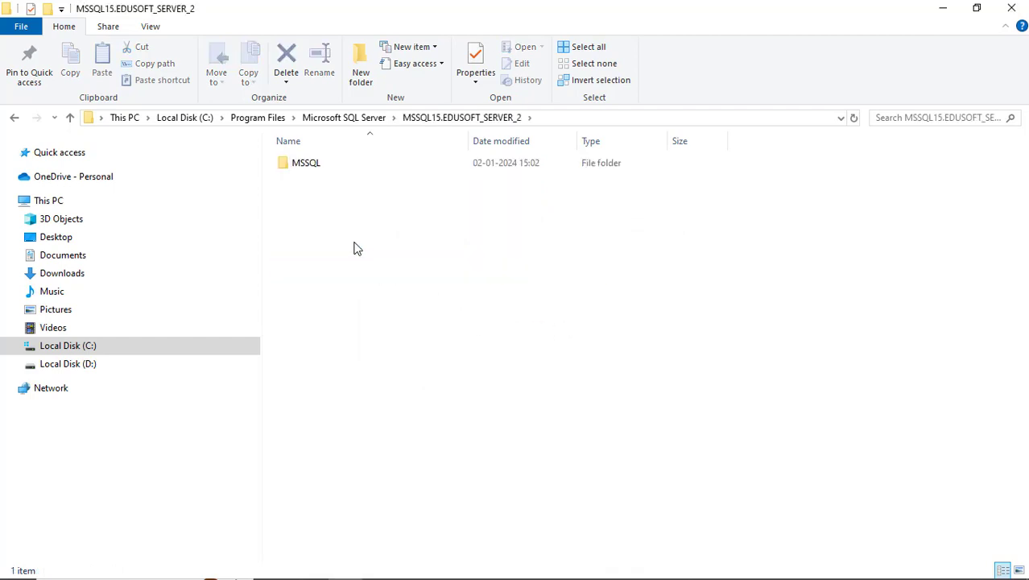
double_click(318, 169)
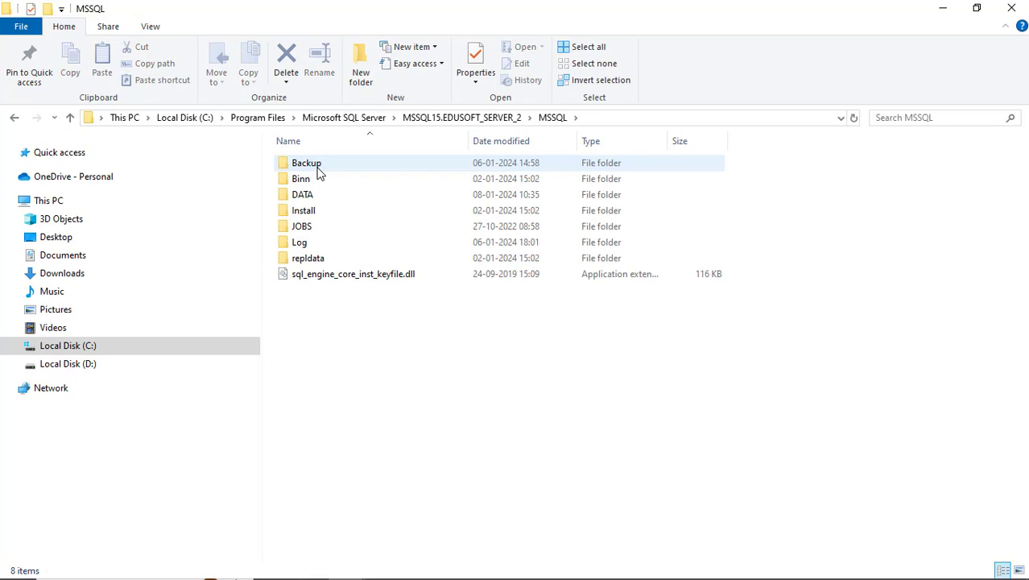
click(318, 195)
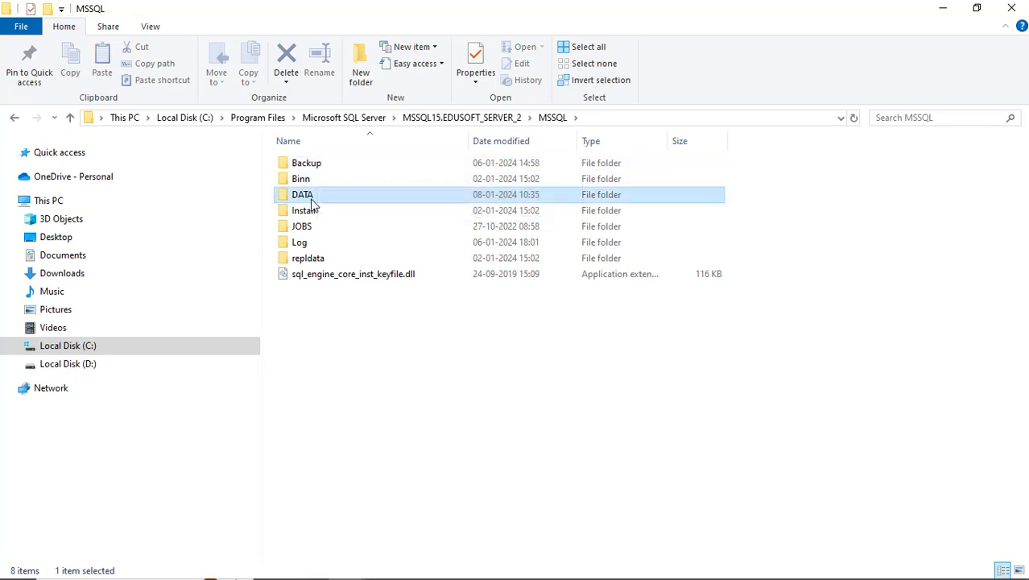
click(326, 262)
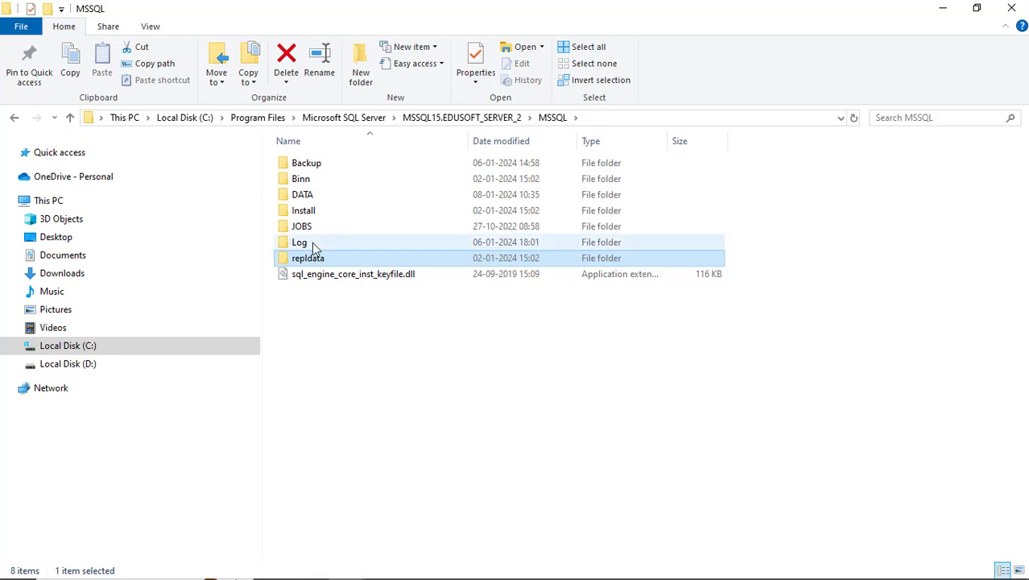
double_click(308, 245)
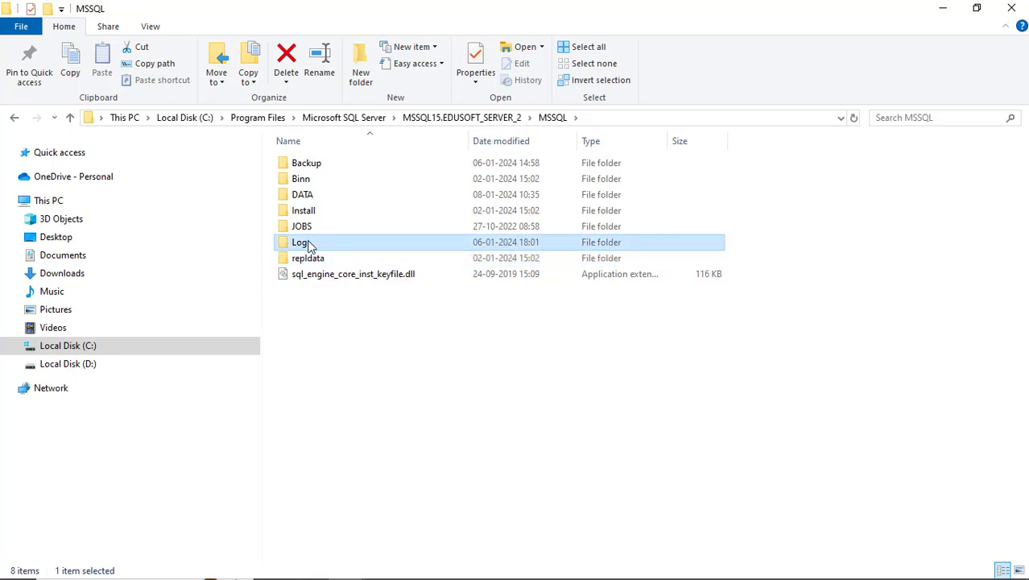
click(535, 317)
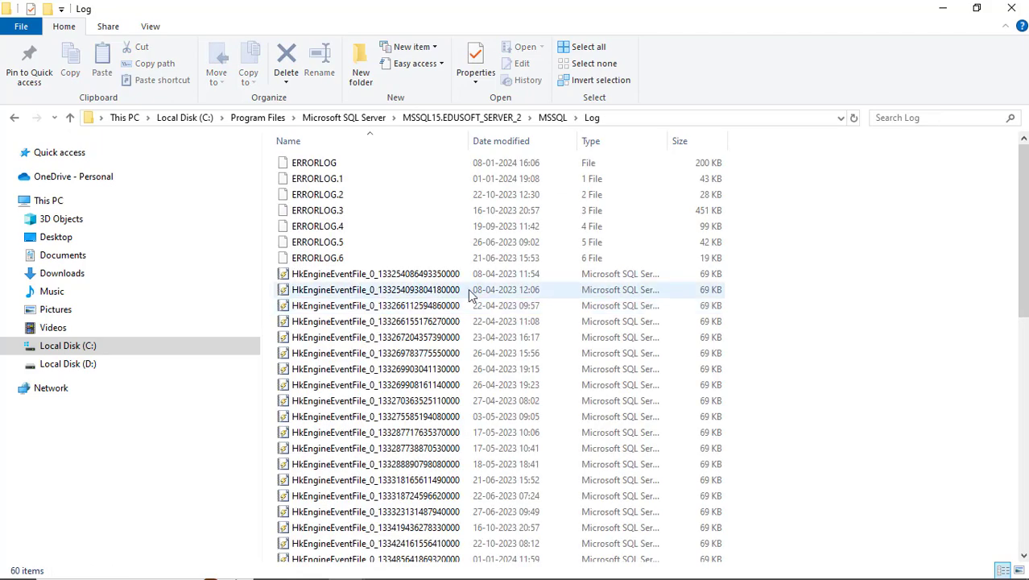
click(465, 120)
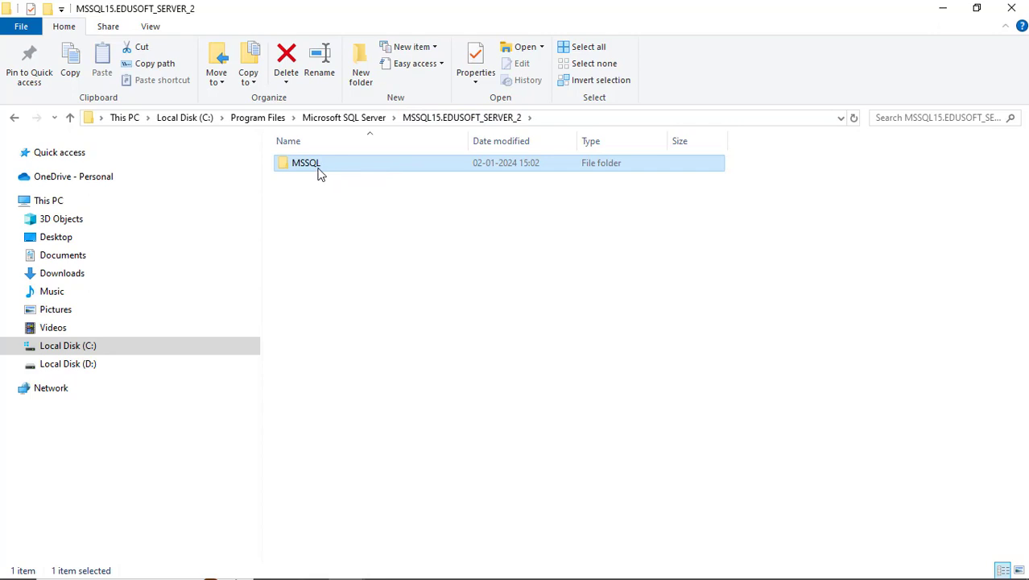
double_click(320, 170)
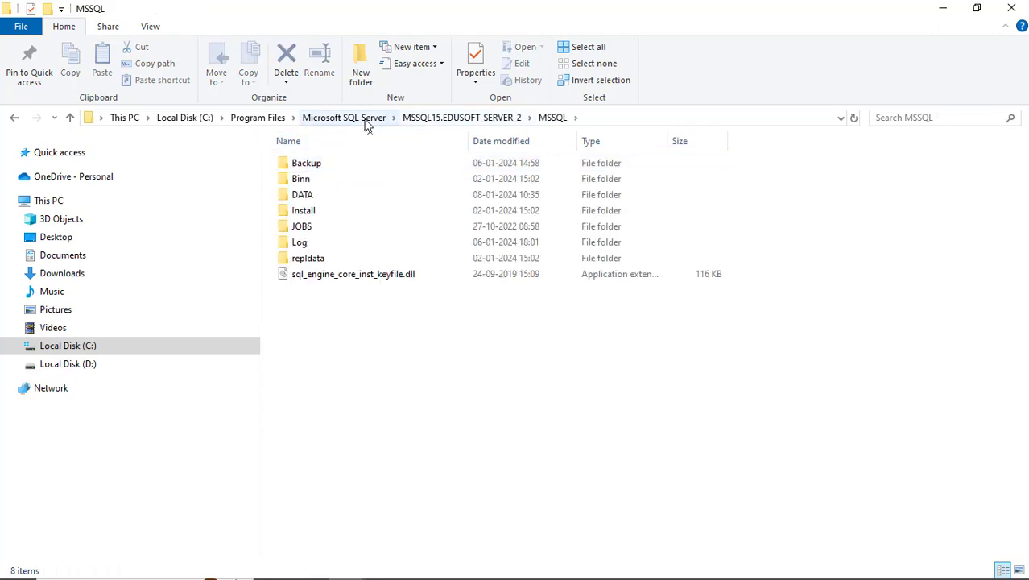
Step: Clear the read-only attribute of the Log folder and its files in the MSSQL folder of MSSQL15.MSSQLSERVER
click(366, 121)
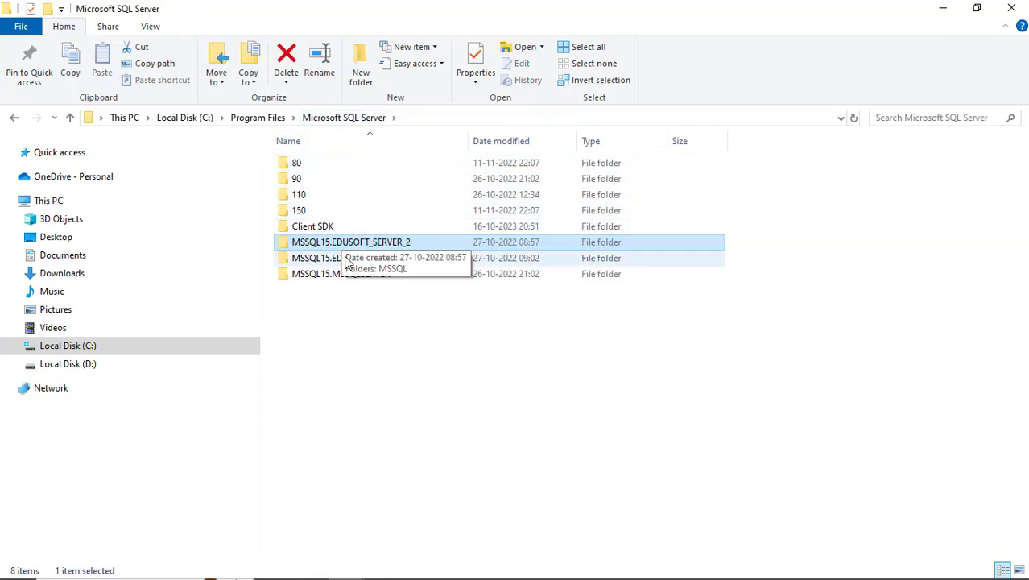
double_click(342, 275)
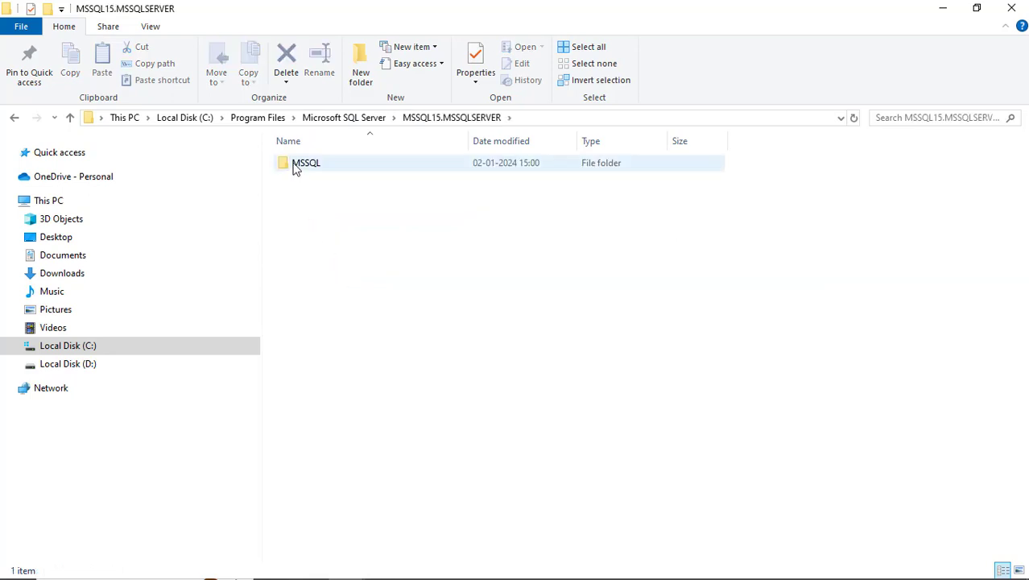
double_click(296, 166)
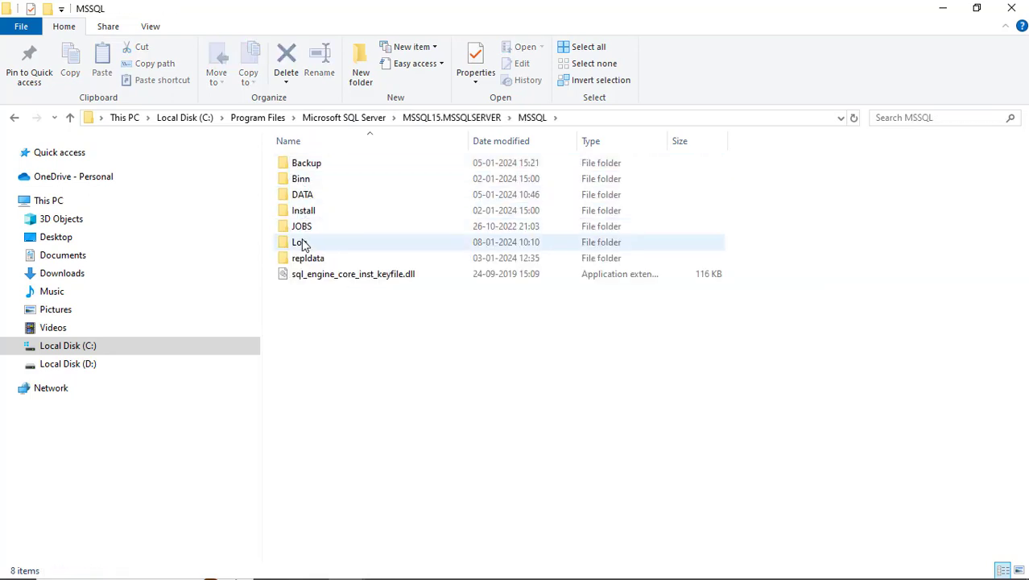
click(299, 243)
right_click(300, 243)
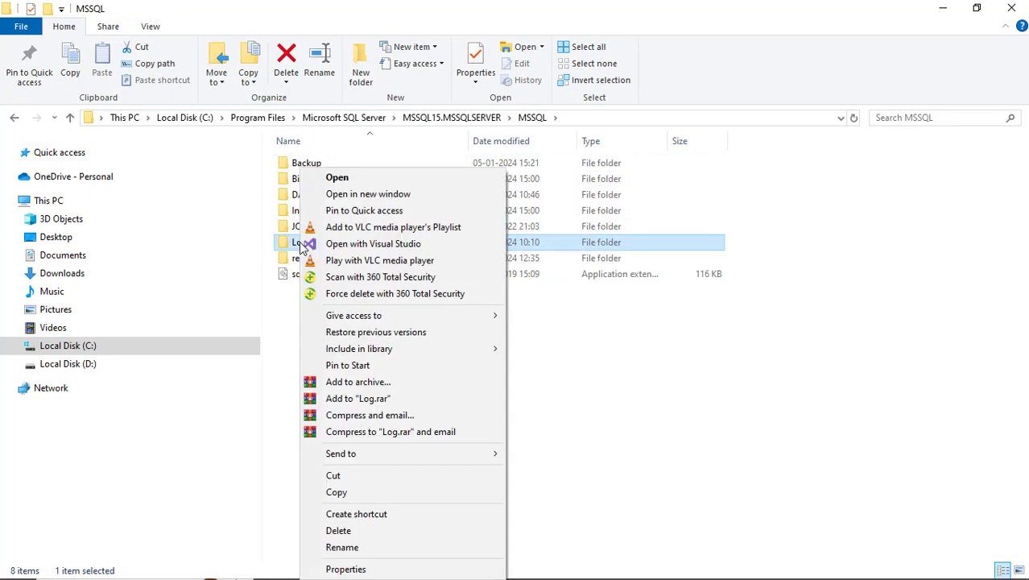
click(384, 568)
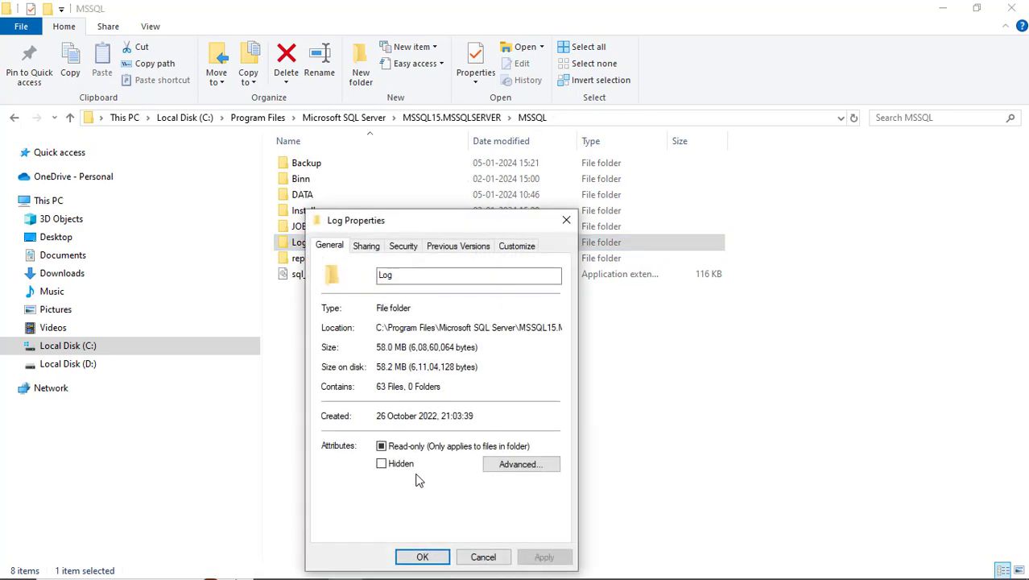
click(381, 446)
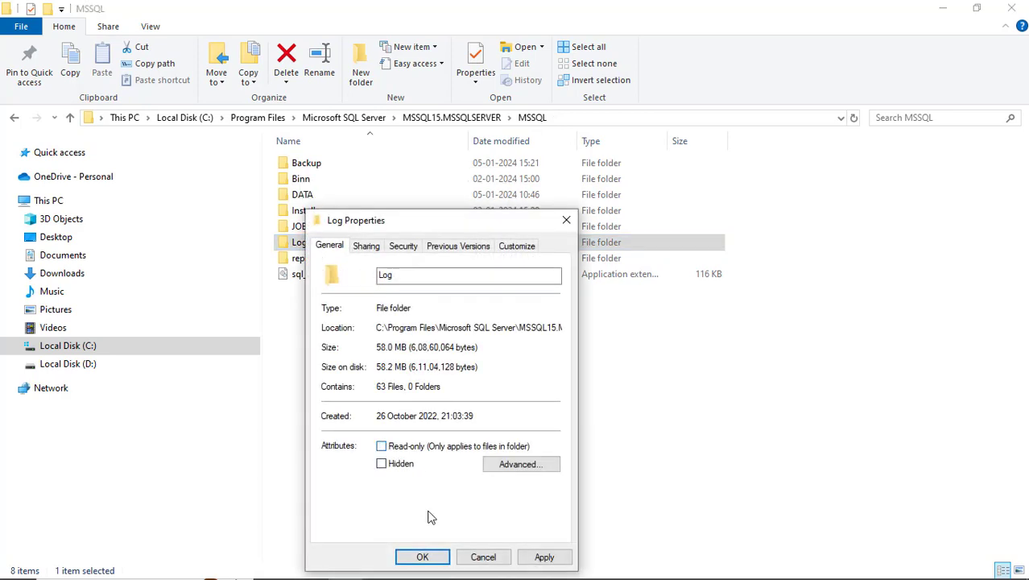
click(545, 559)
click(512, 417)
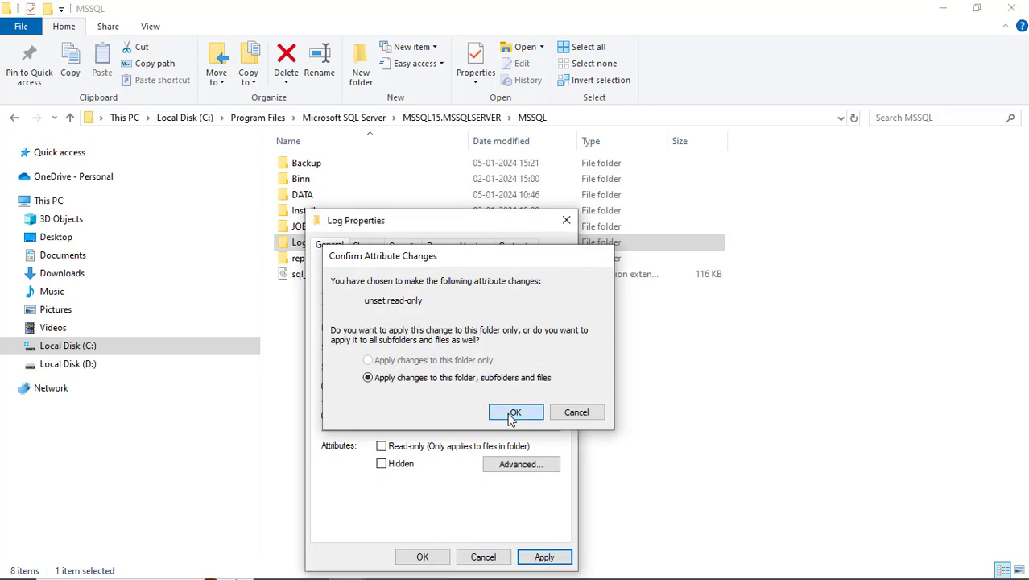
click(546, 322)
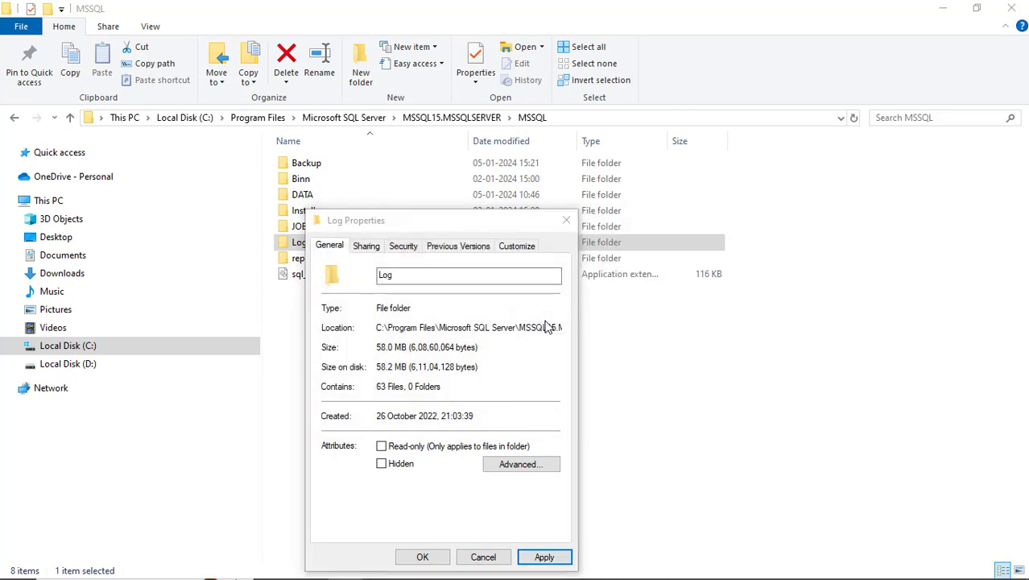
click(434, 556)
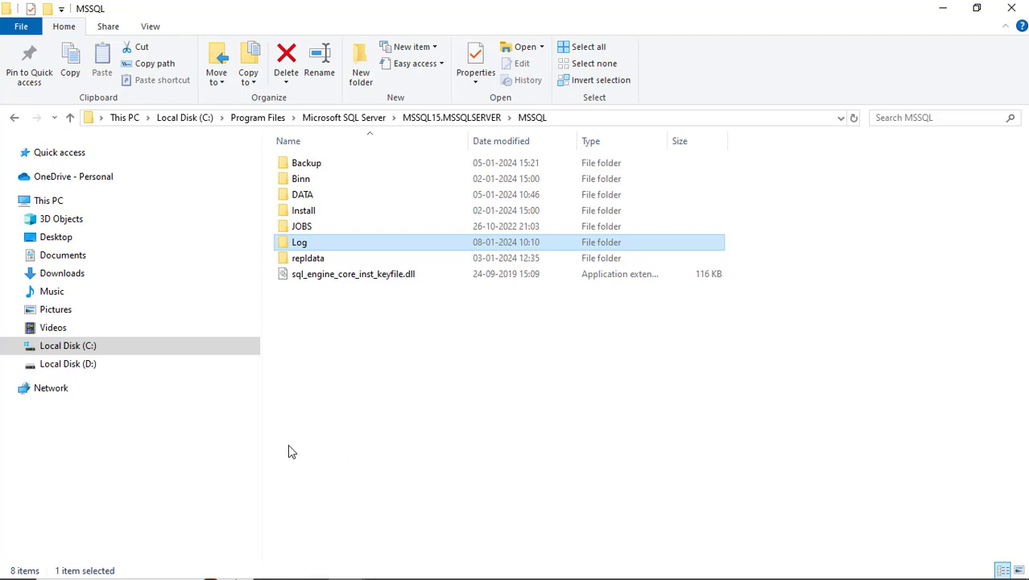
Step: Switch to SQL Server Management Studio and start a new transactional publication of the edusoft database on the default instance
key(alt+Tab)
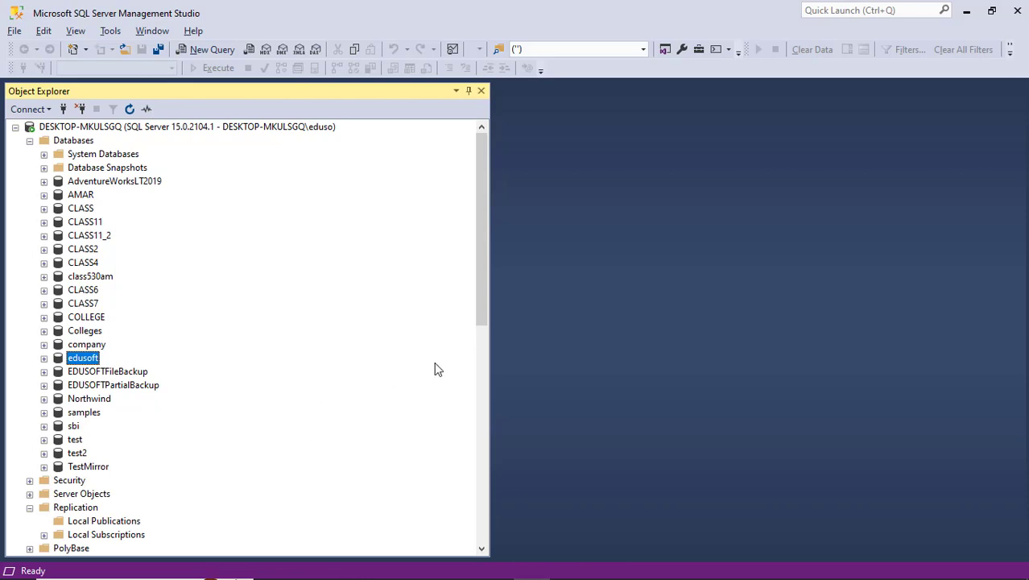
drag(493, 354, 377, 356)
drag(369, 201, 363, 335)
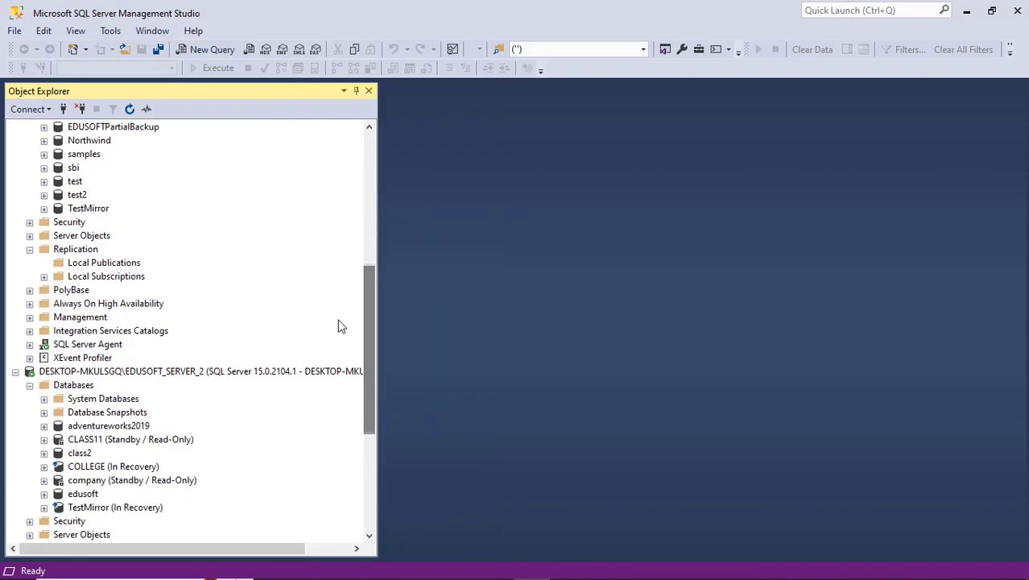
right_click(96, 264)
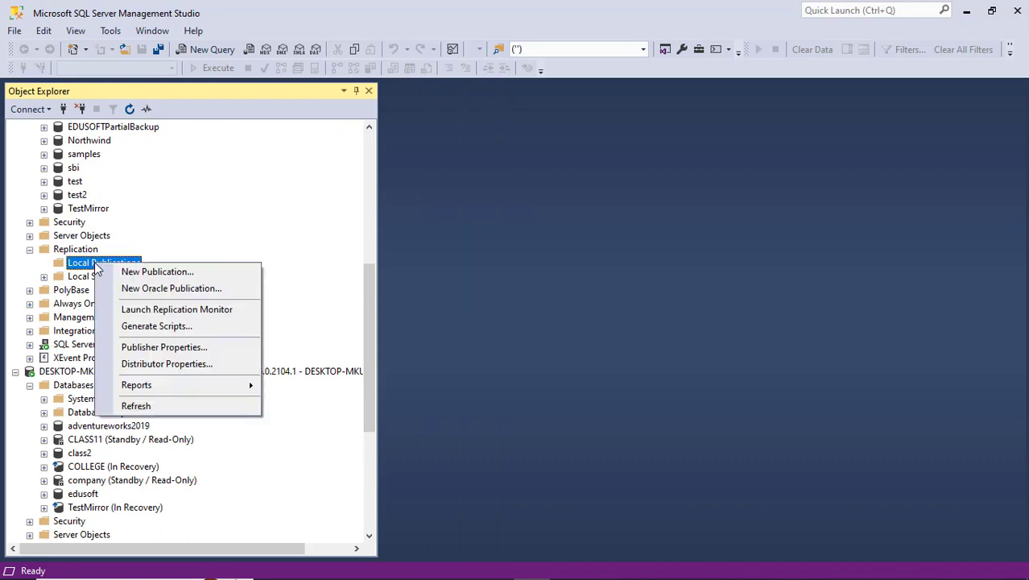
click(144, 276)
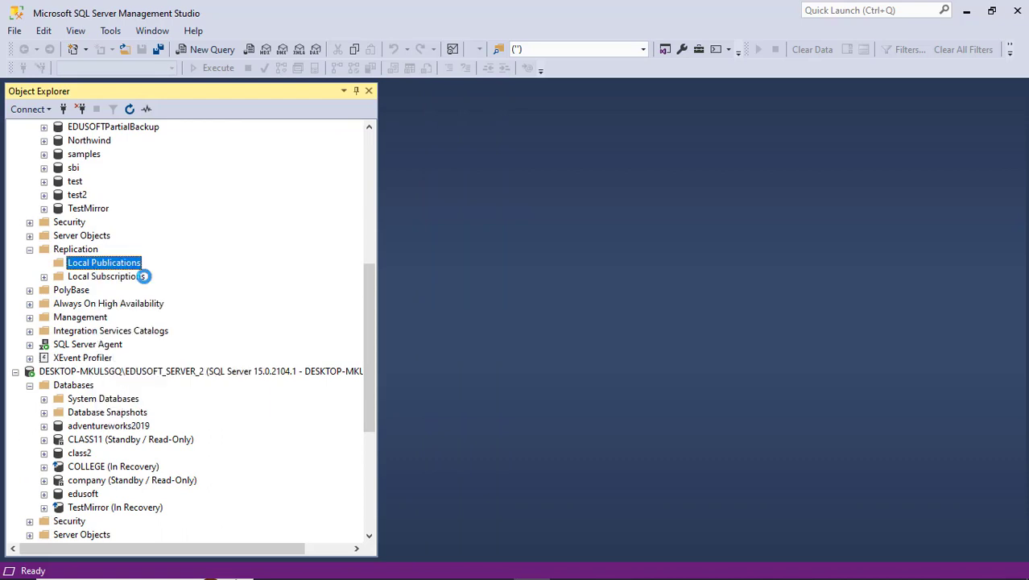
click(584, 435)
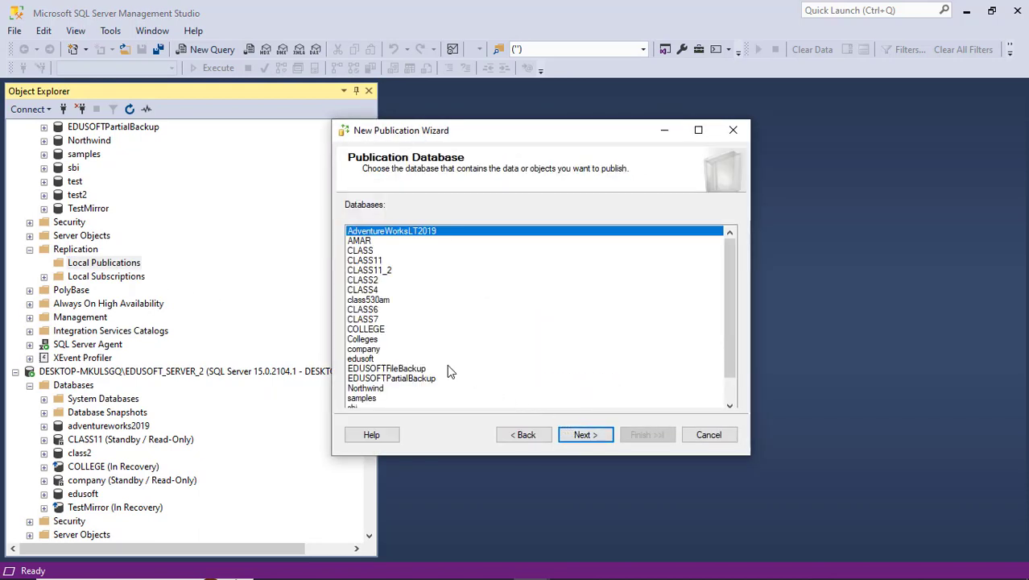
click(373, 360)
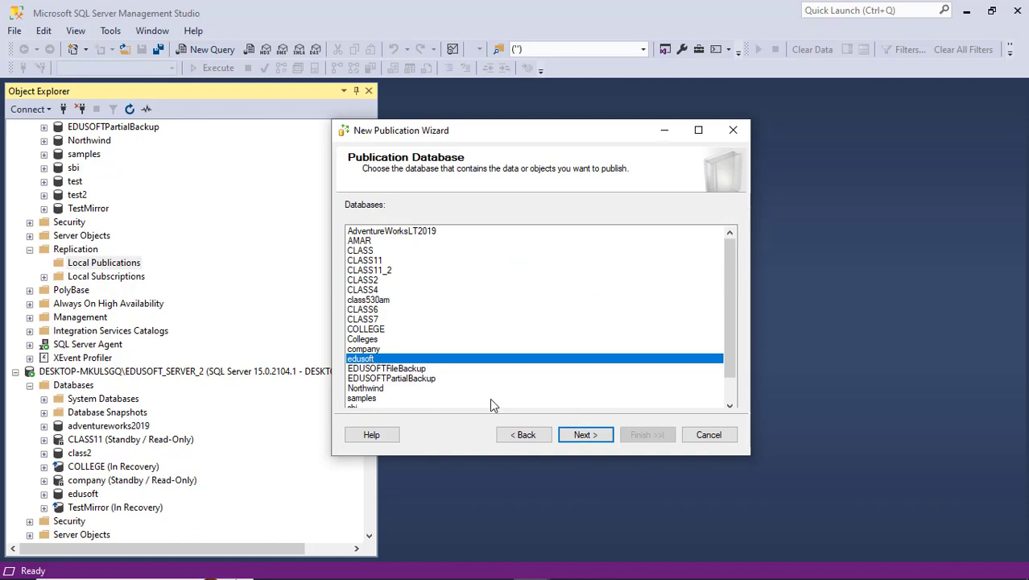
click(580, 435)
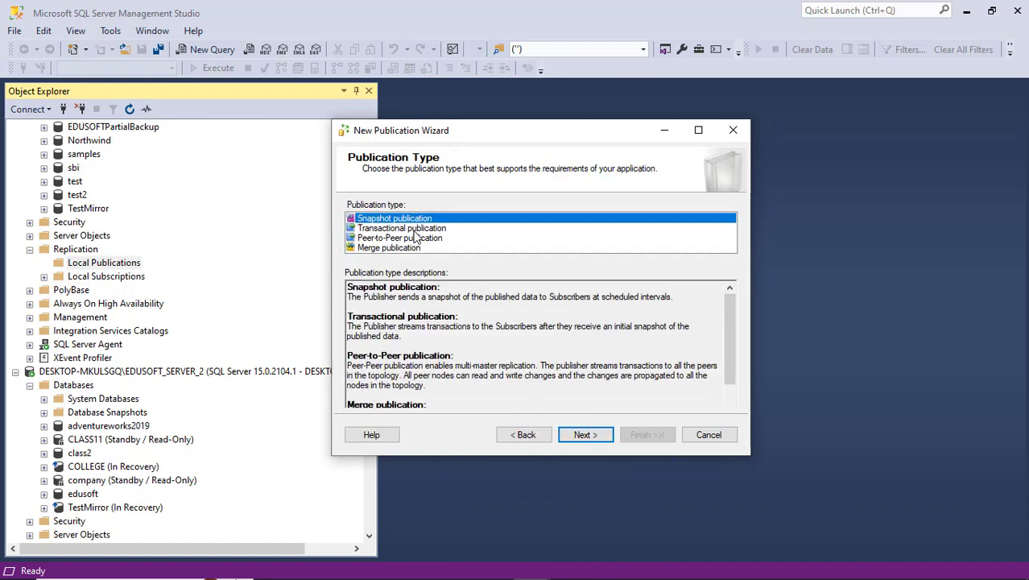
click(415, 229)
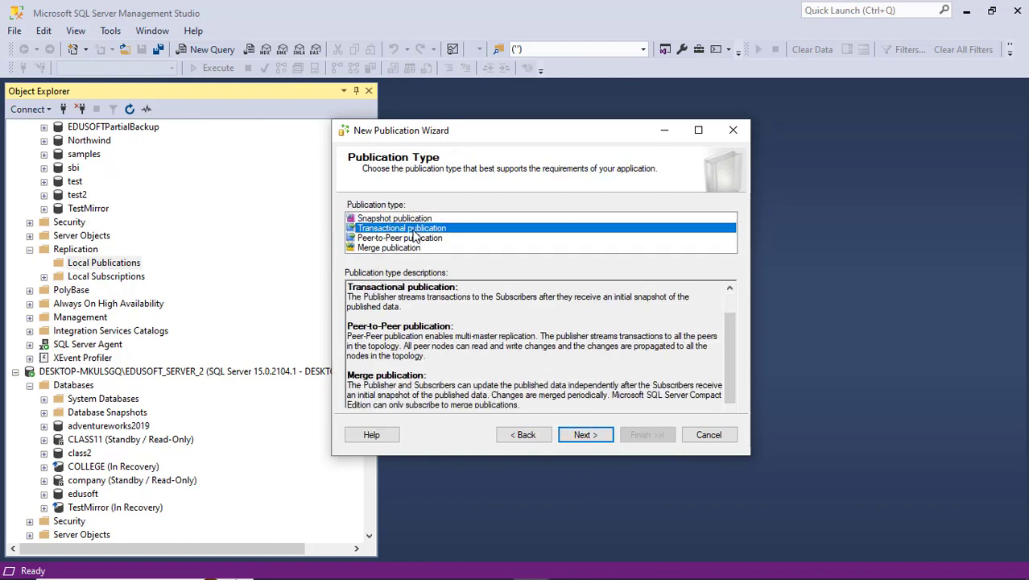
click(588, 436)
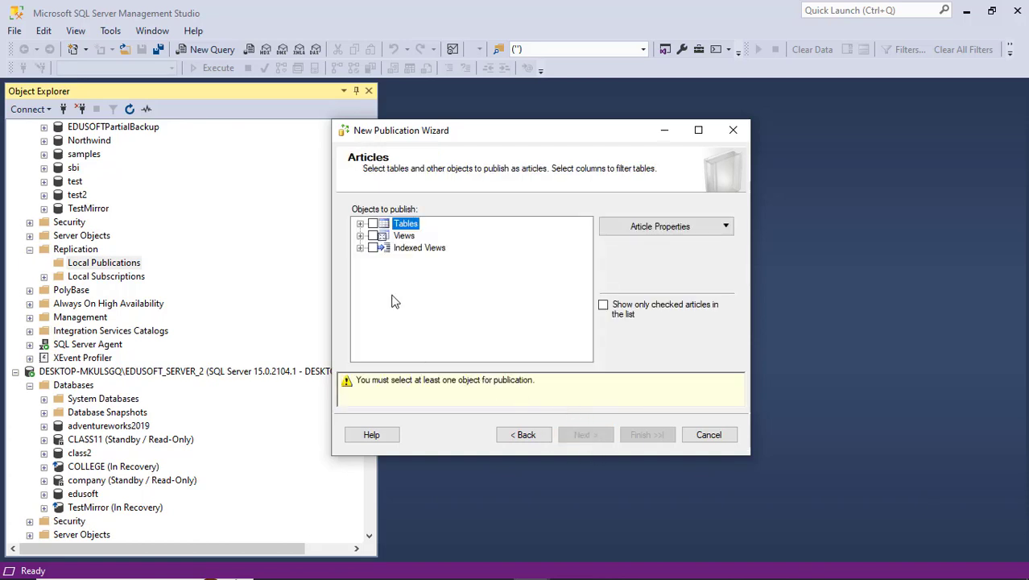
Step: Publish all tables without row filters and have a snapshot created immediately and kept available to initialize subscriptions
click(373, 224)
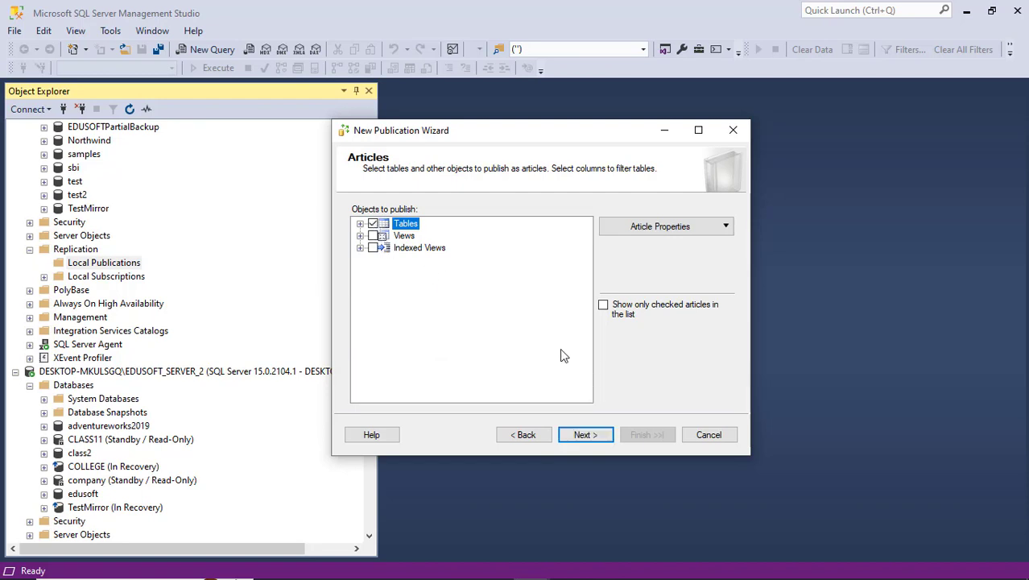
click(590, 436)
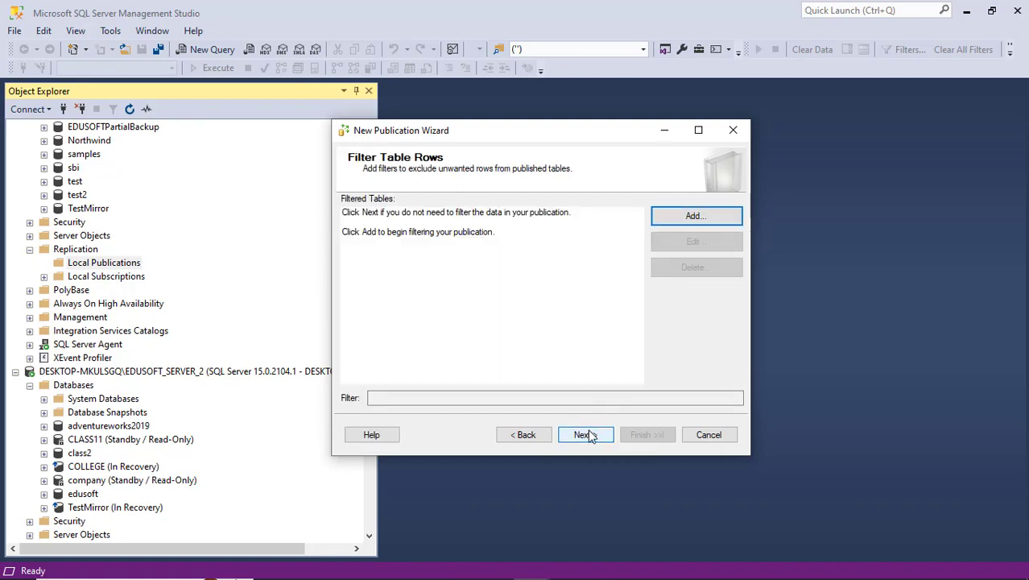
click(592, 438)
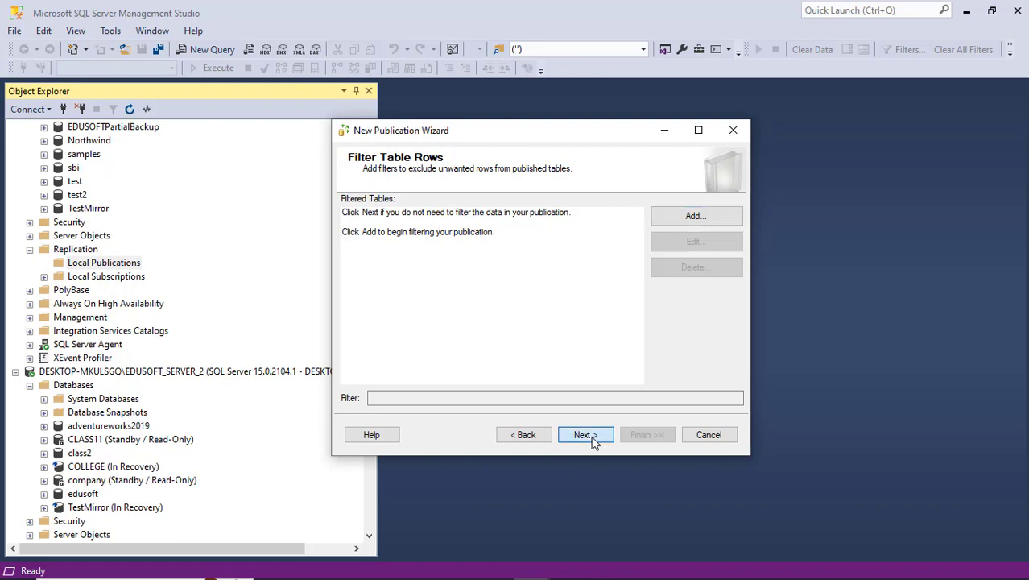
click(350, 228)
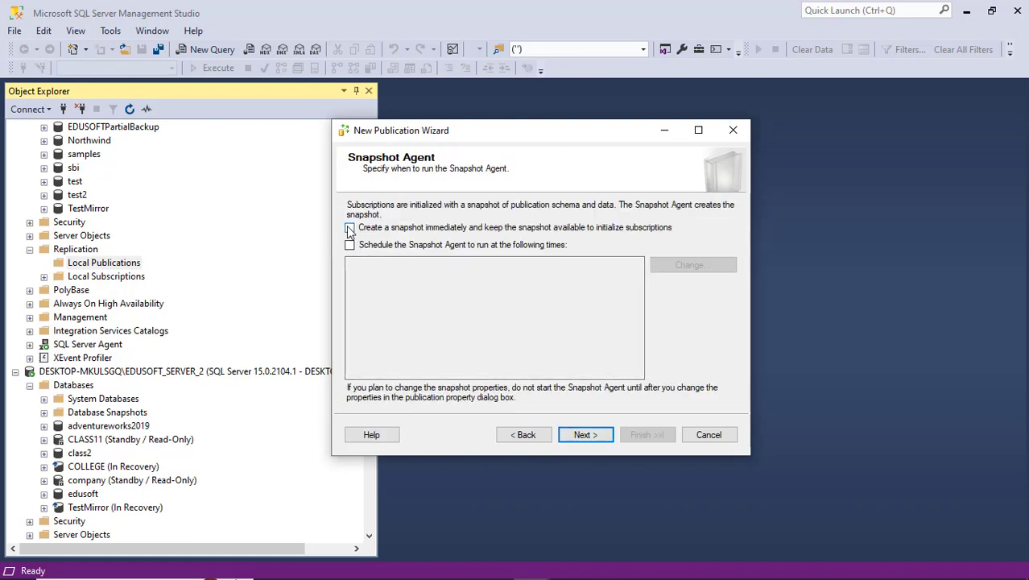
click(588, 436)
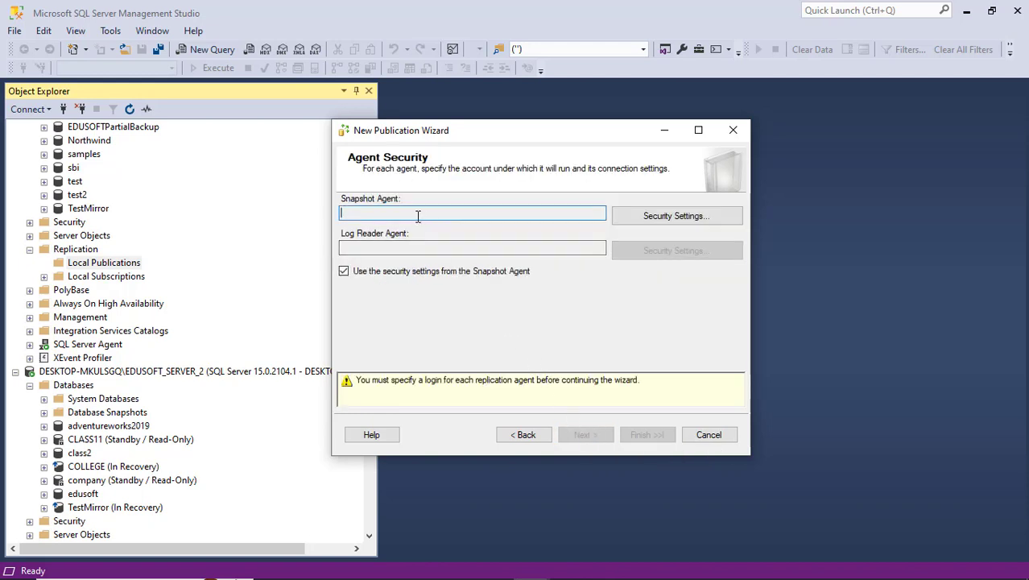
Step: Open the Snapshot Agent security settings and bring the default instance's server and account name into view beside the dialog
click(656, 225)
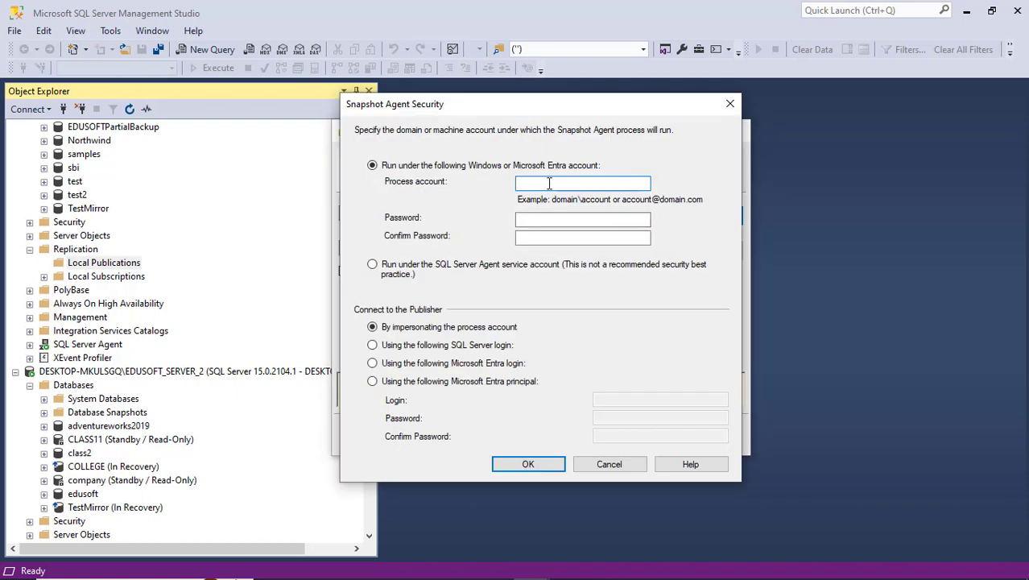
scroll(208, 282, up, 4)
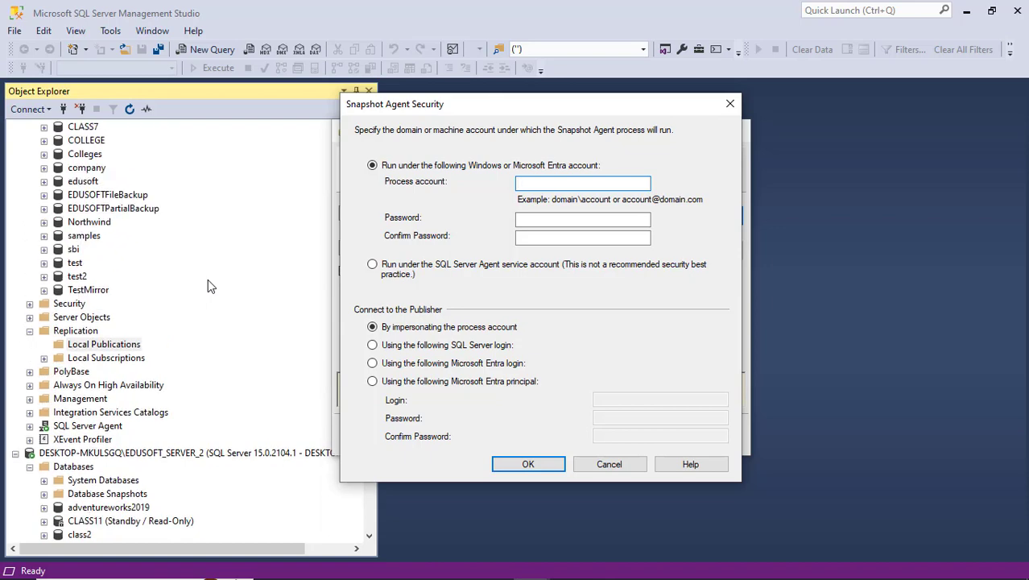
scroll(208, 279, up, 4)
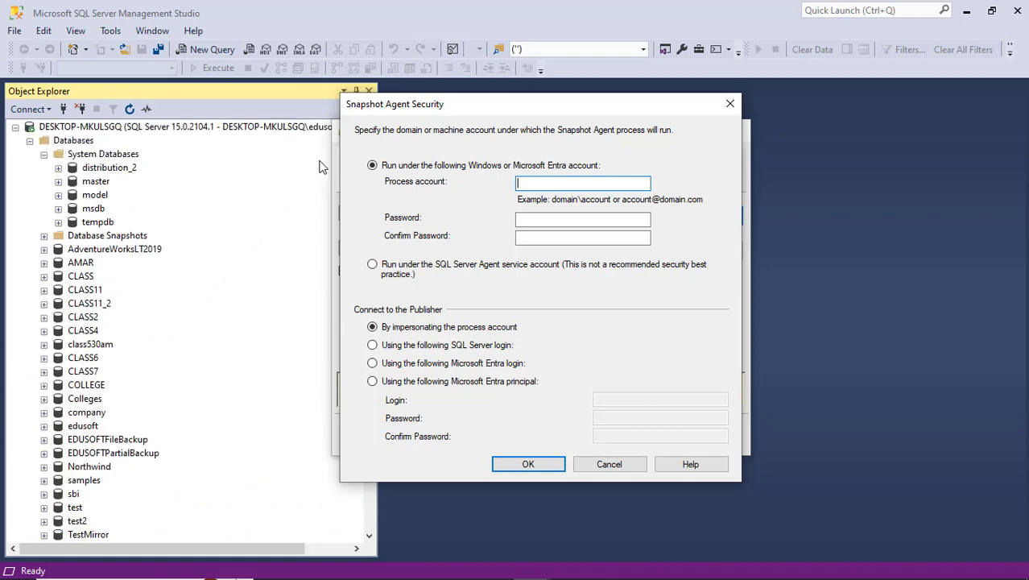
drag(372, 107, 461, 113)
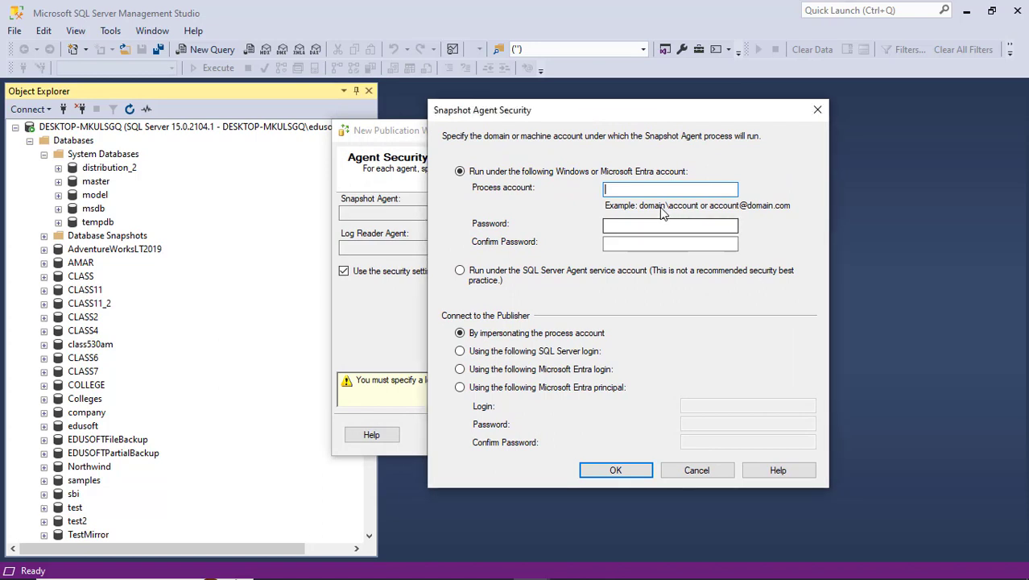
text(https://meet.google.com/bat-uohi-srt)
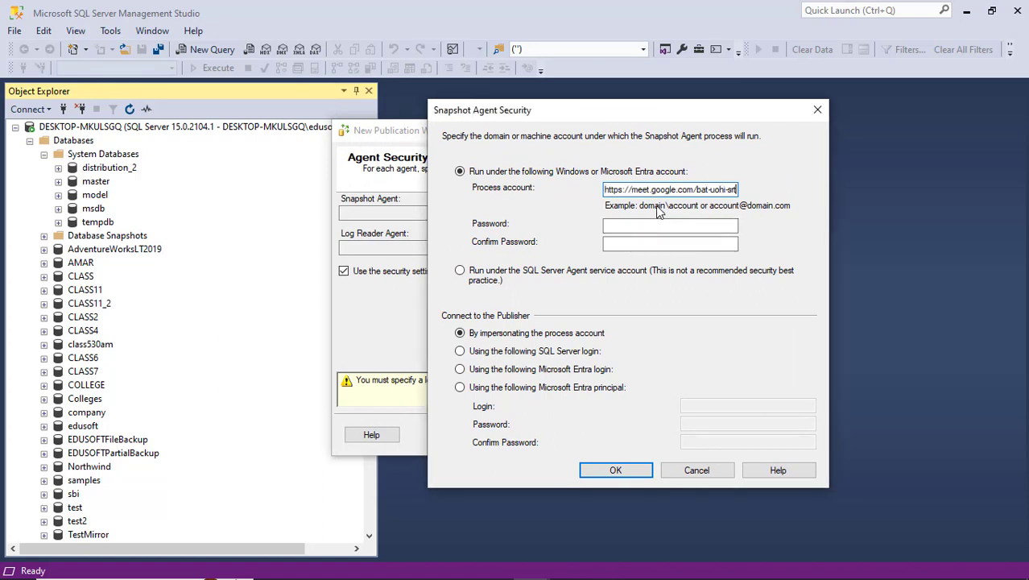
key(ctrl+a)
key(BackSpace)
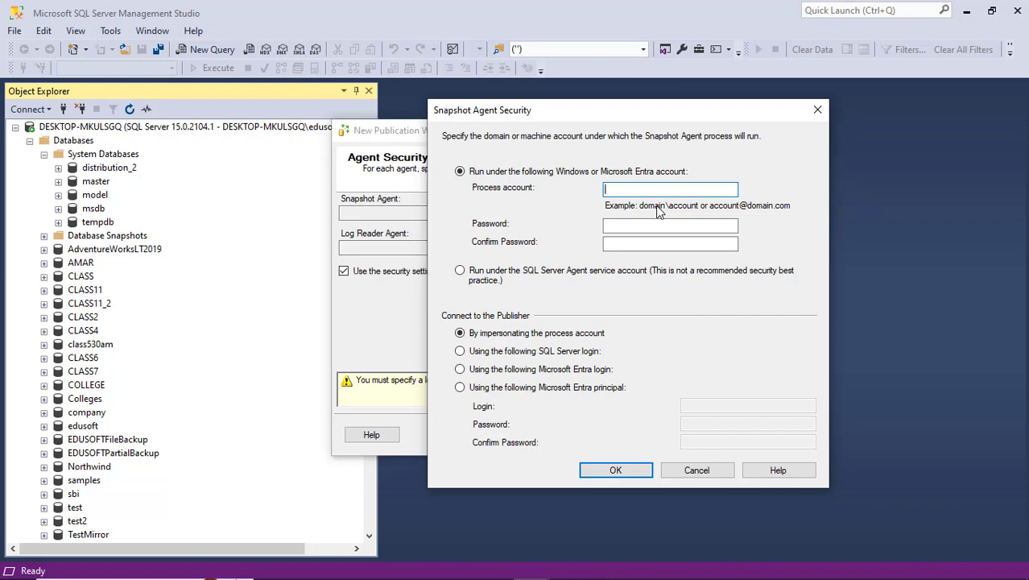
Step: Set the Snapshot Agent's process account to DESKTOP-MKULSGQ\eduso
text(DESKTOP-MKULSGQ\)
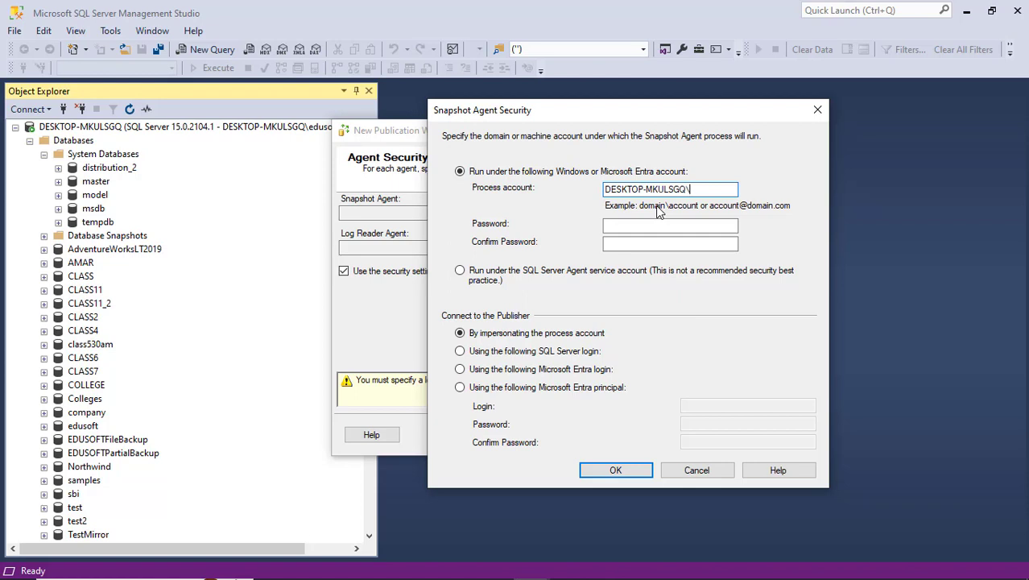
text(edusp)
key(BackSpace)
text(o)
key(Tab)
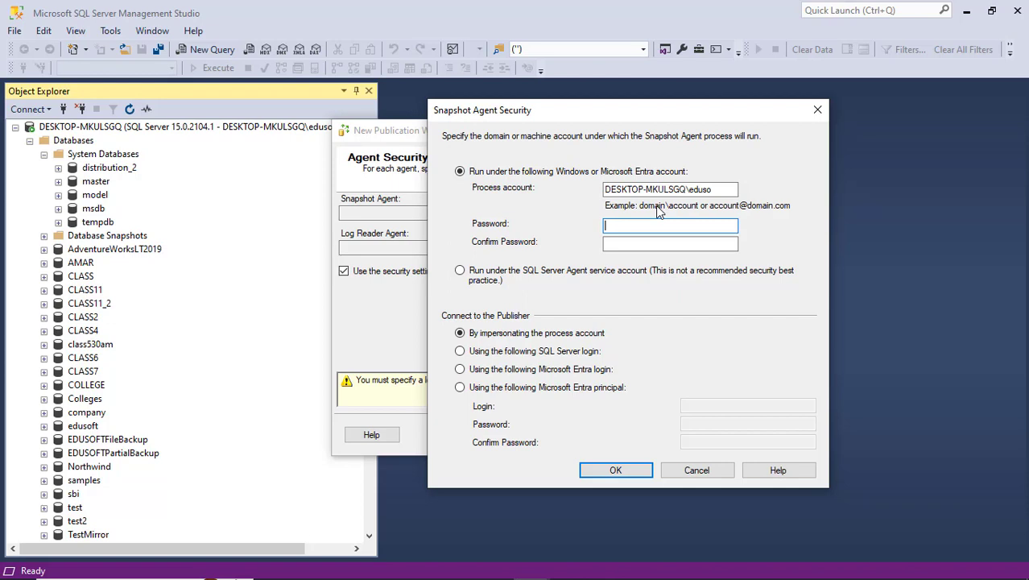
Step: Enter and confirm the process account's password, and accept the Snapshot Agent security settings
text(*************)
key(Tab)
text(*****)
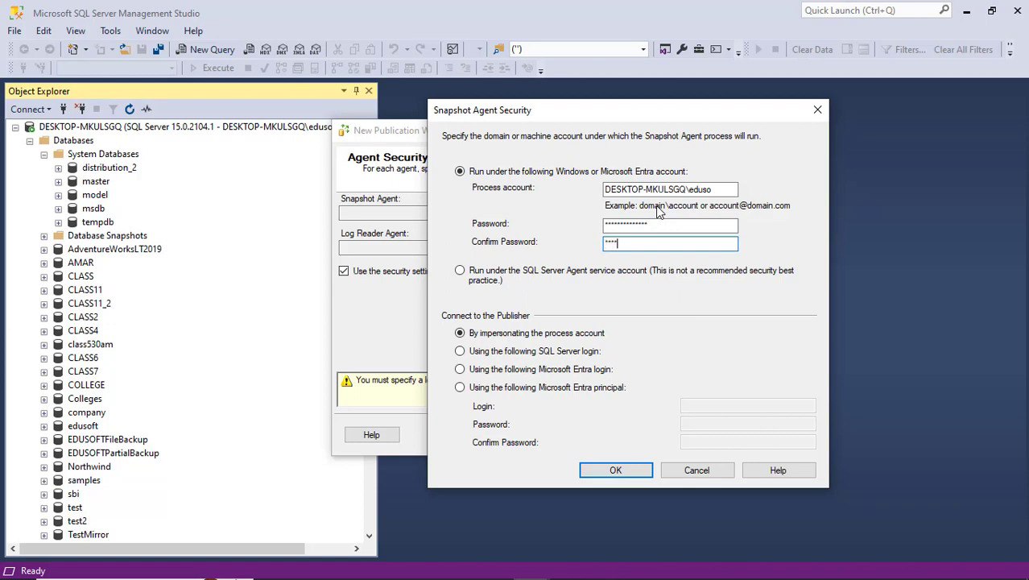
text(*********)
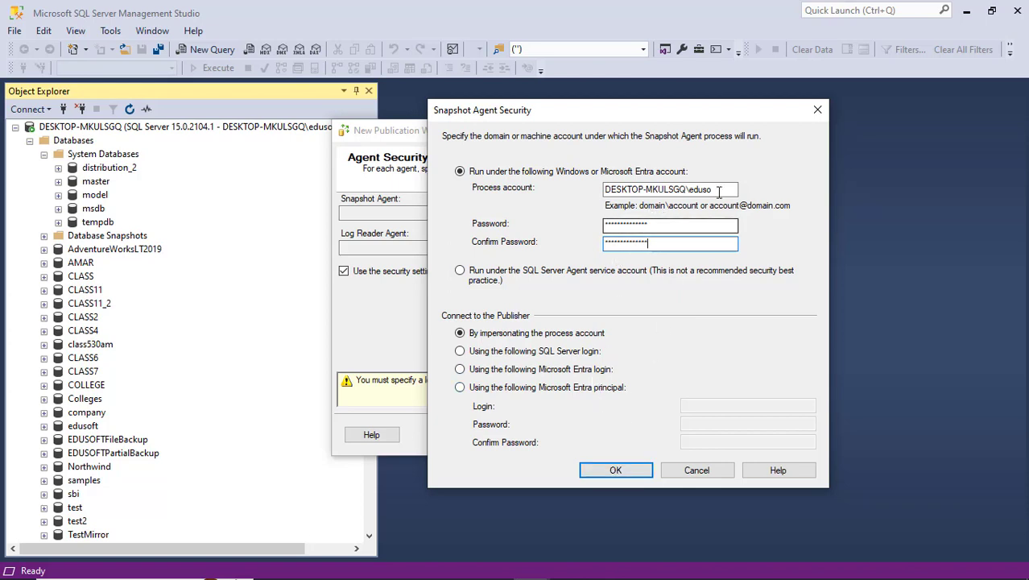
drag(724, 190, 577, 180)
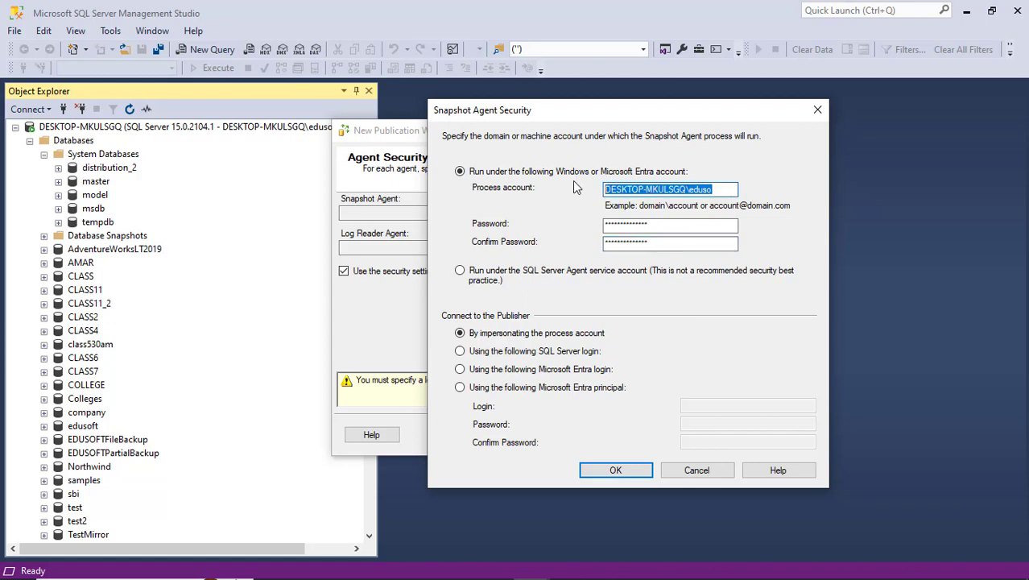
click(631, 472)
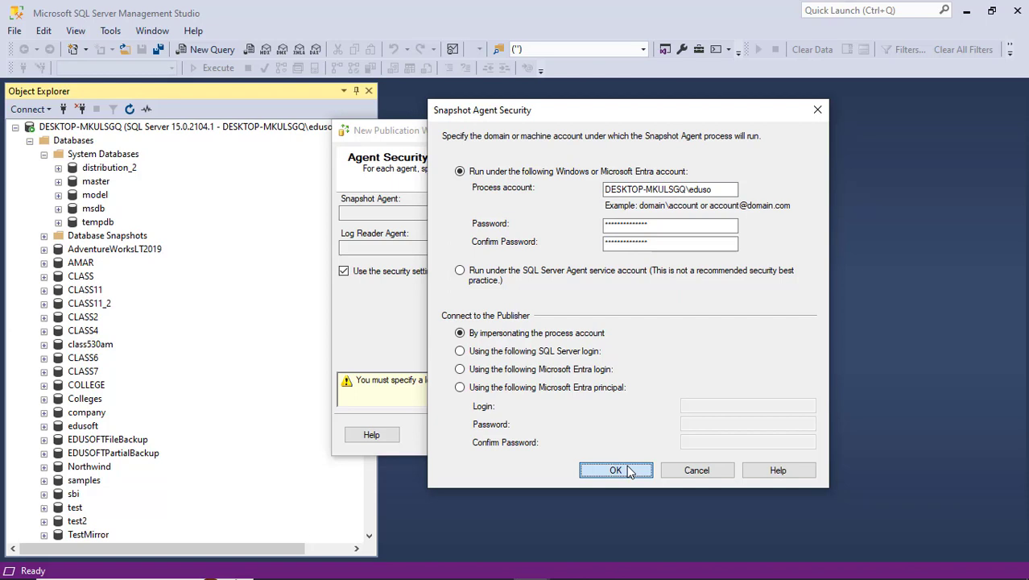
Step: Name the publication edusoft_pubs, create it without generating a script file, and close the wizard
click(589, 436)
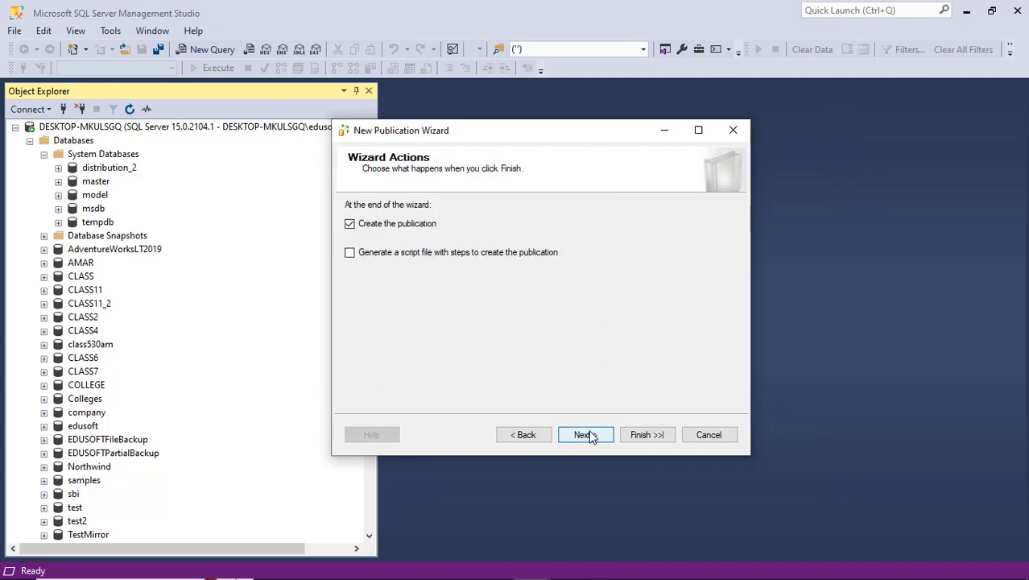
click(597, 435)
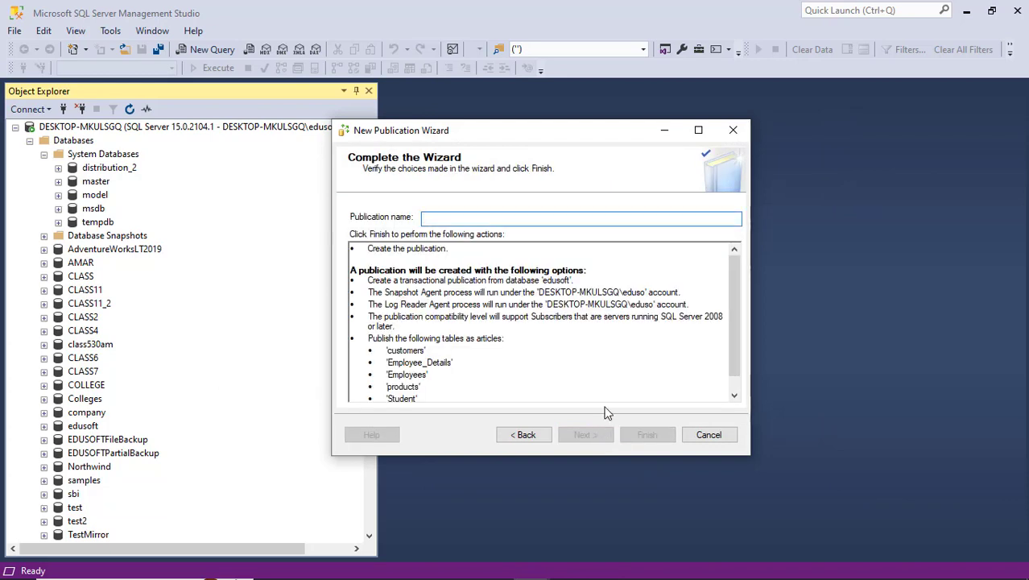
text(edusoft)
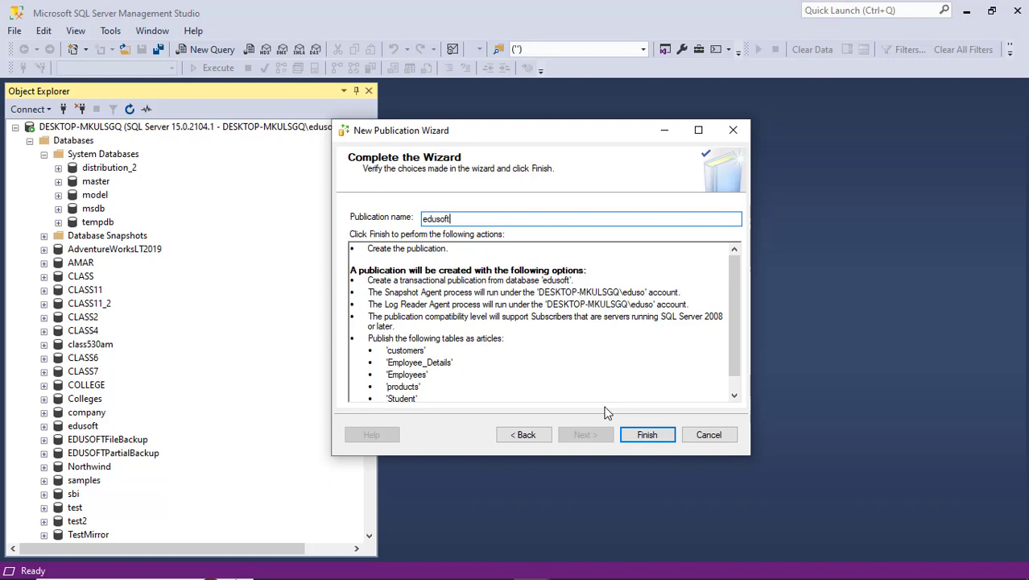
key(BackSpace)
text(t_pubs)
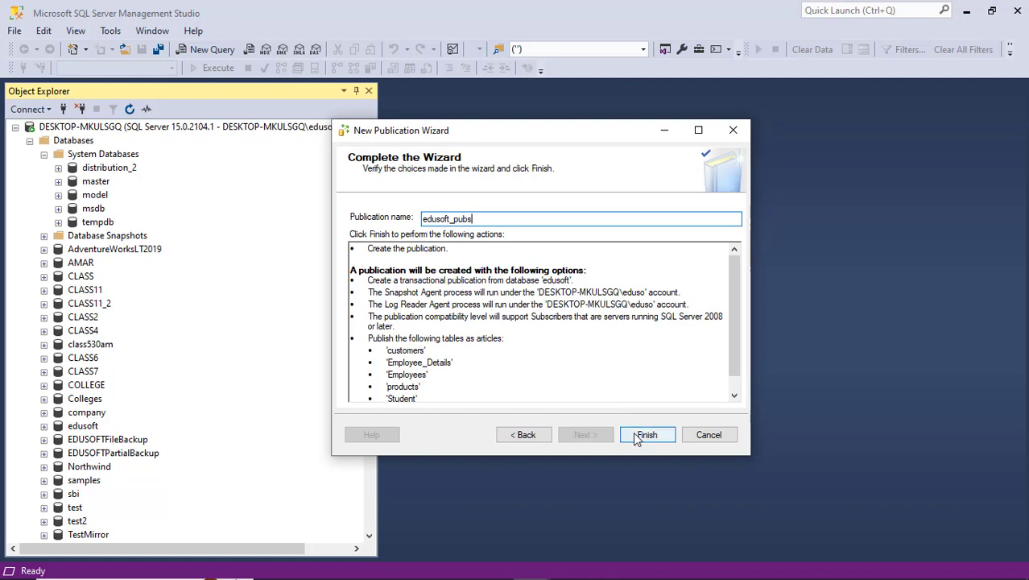
click(635, 435)
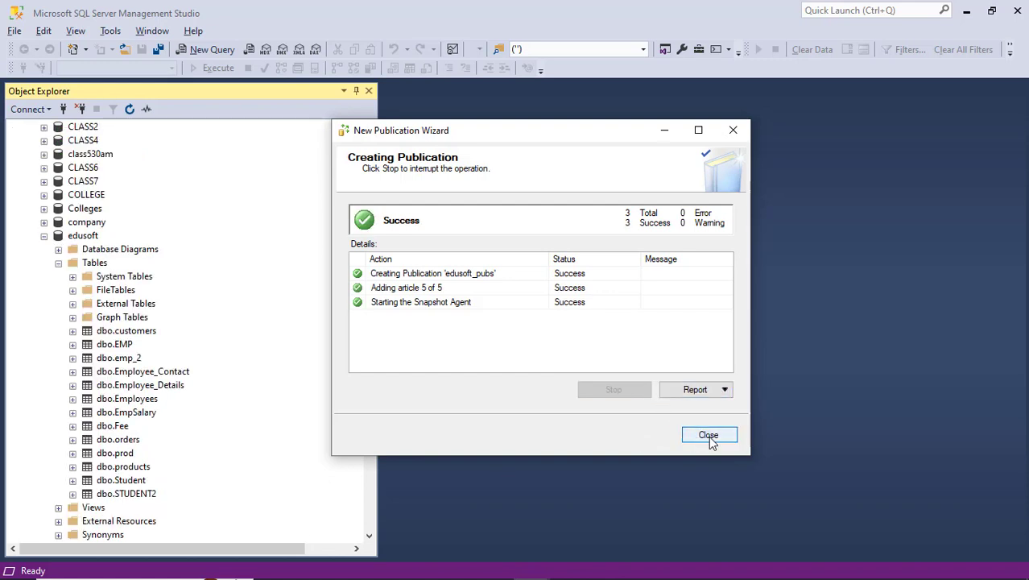
click(707, 435)
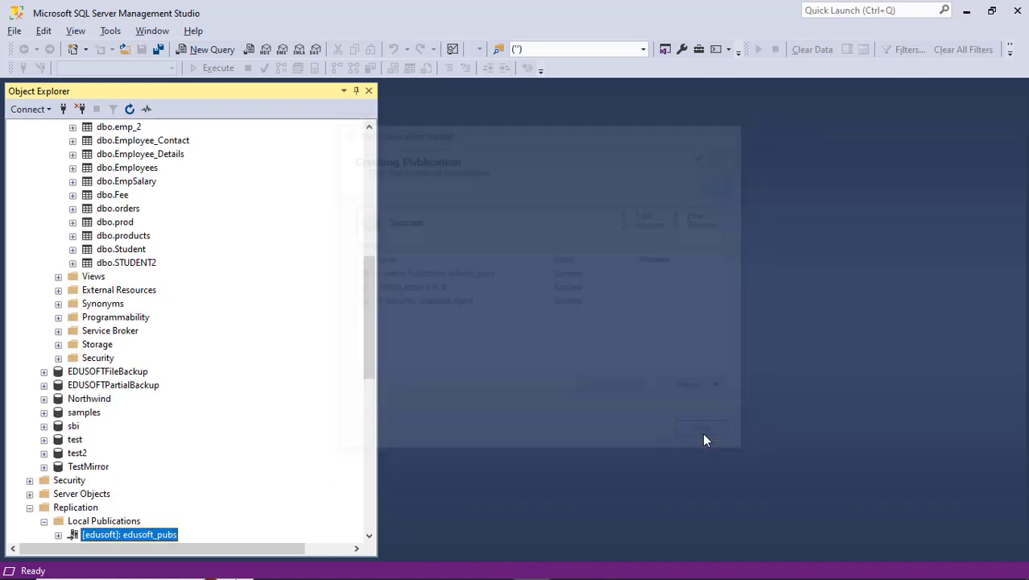
Step: Start a new subscription to the edusoft_pubs publication, running all agents at the Distributor as push subscriptions
scroll(278, 477, down, 4)
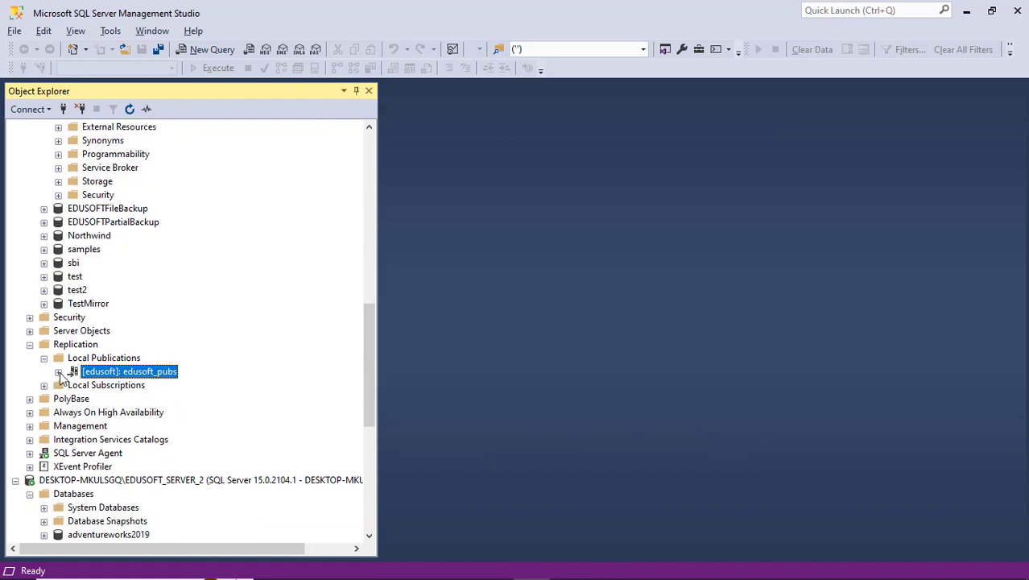
click(58, 372)
right_click(92, 387)
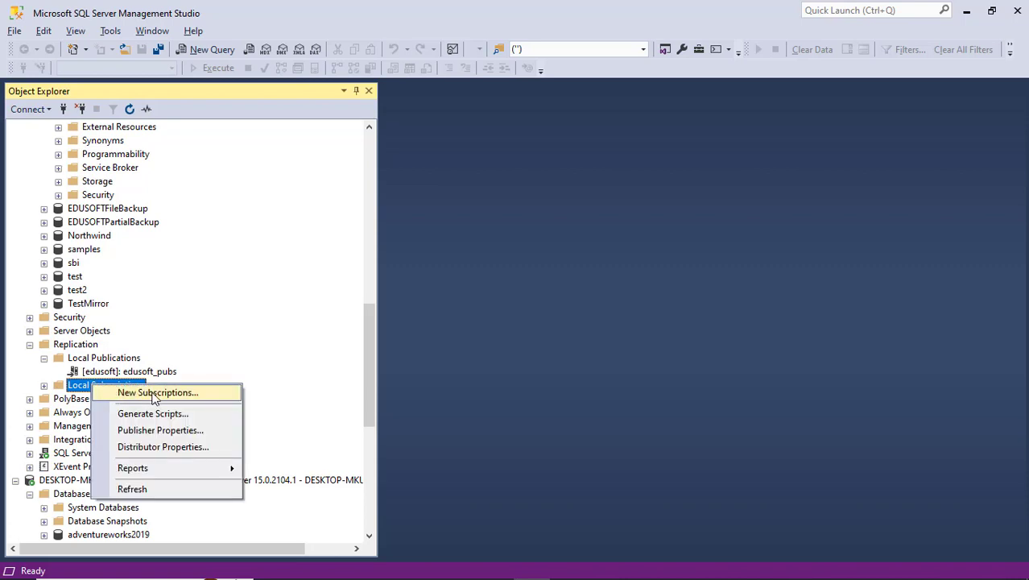
click(155, 395)
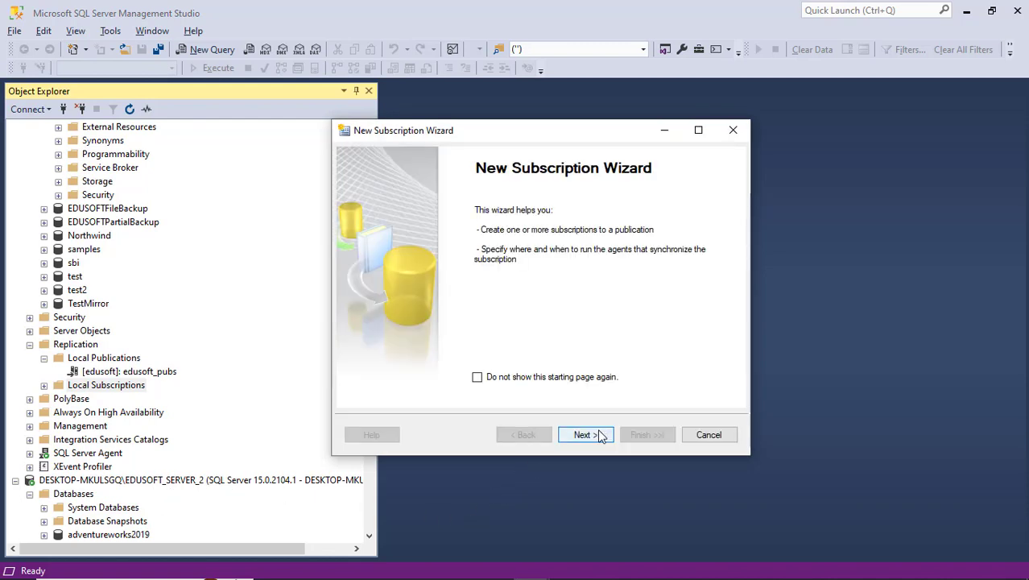
click(596, 437)
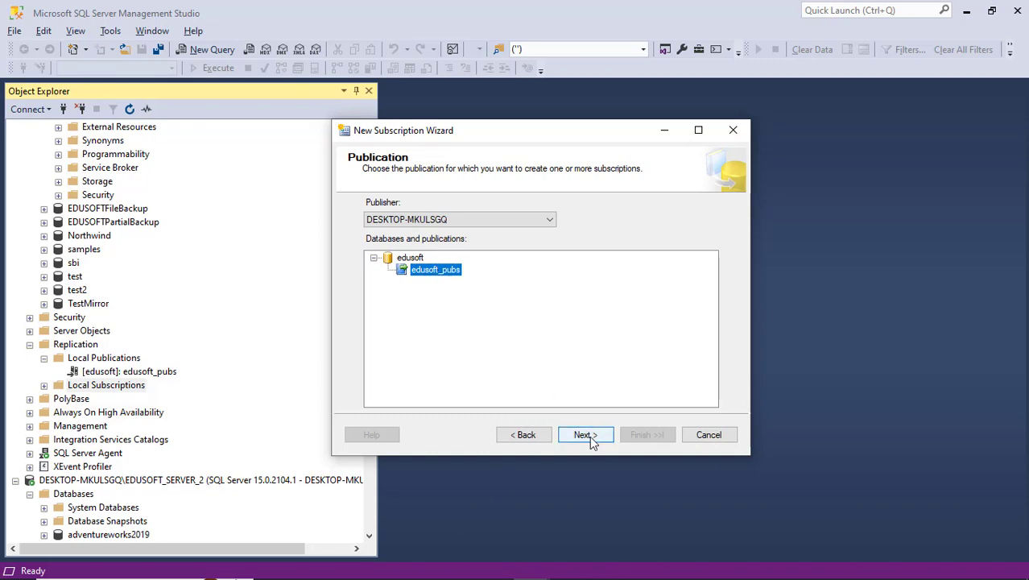
click(589, 436)
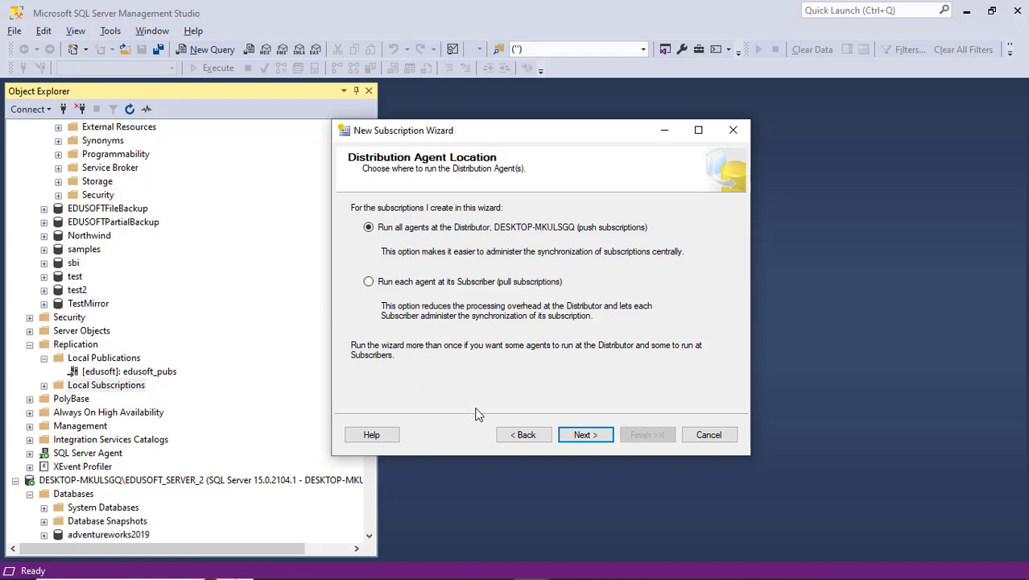
click(582, 438)
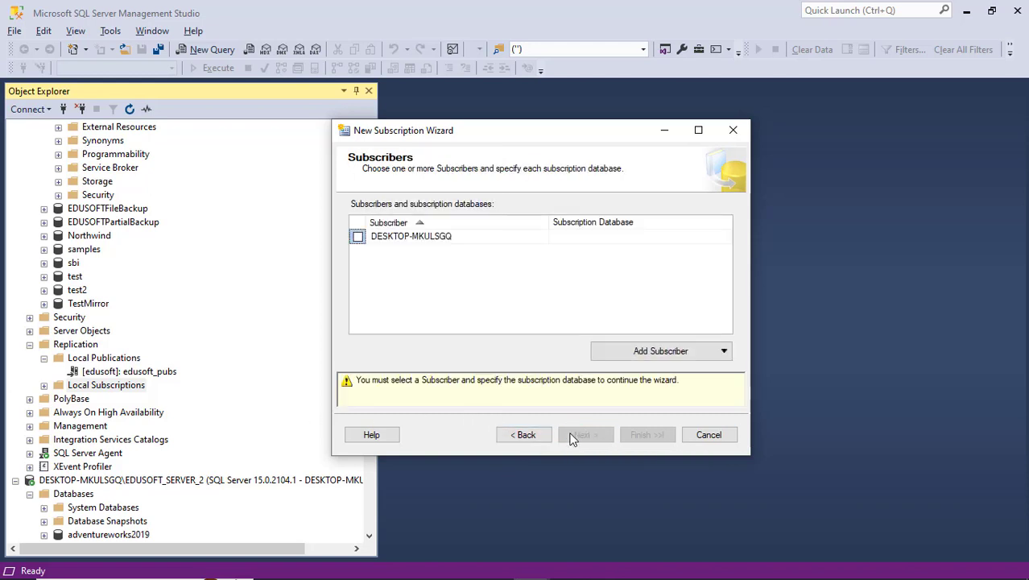
Step: Add SQL Server subscriber DESKTOP-MKULSGQ\EDUSOFT_SERVER_2 using Windows Authentication, with edusoft as the subscription database
click(723, 352)
click(717, 373)
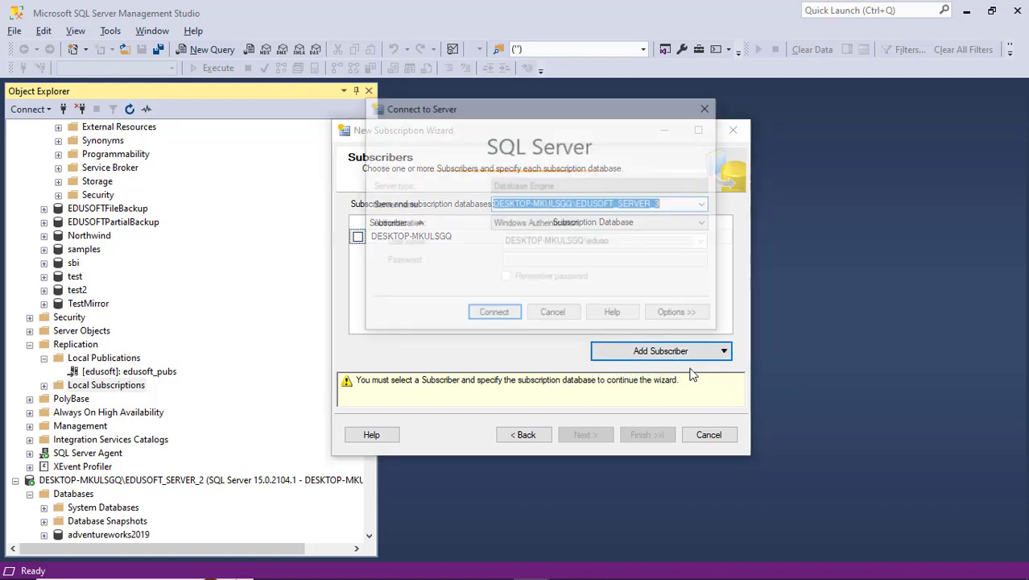
click(707, 204)
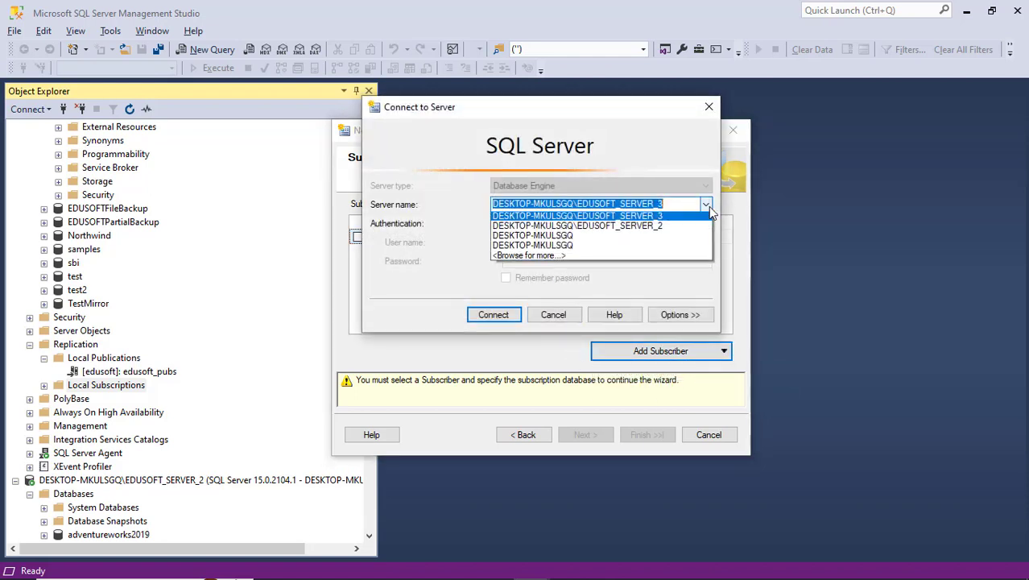
click(668, 229)
click(666, 225)
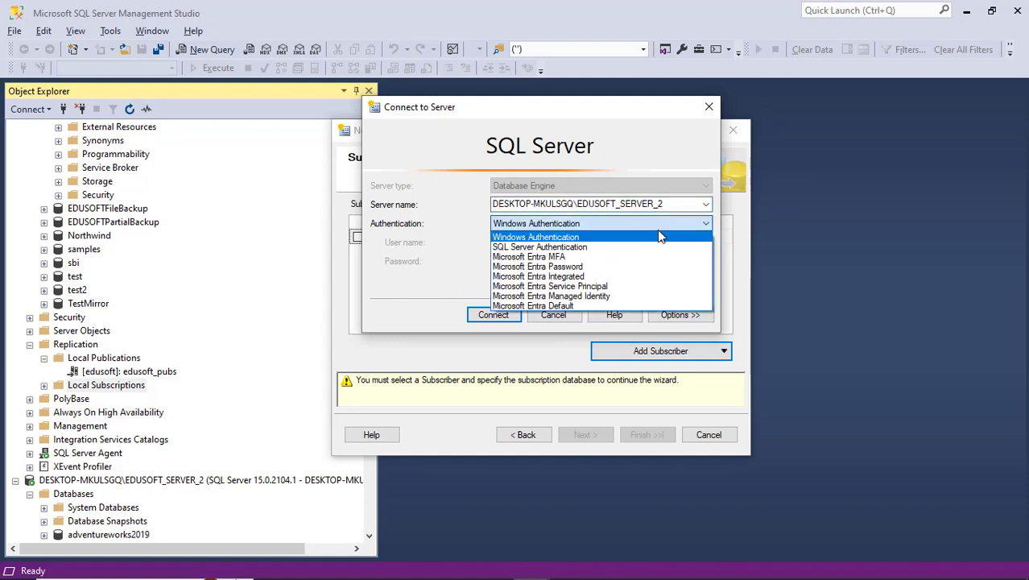
click(667, 183)
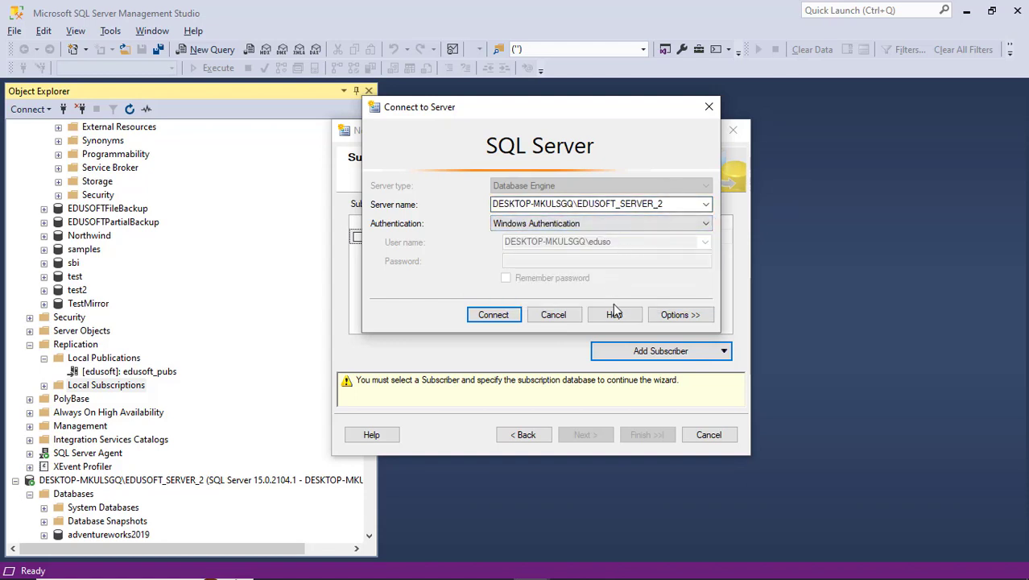
click(507, 318)
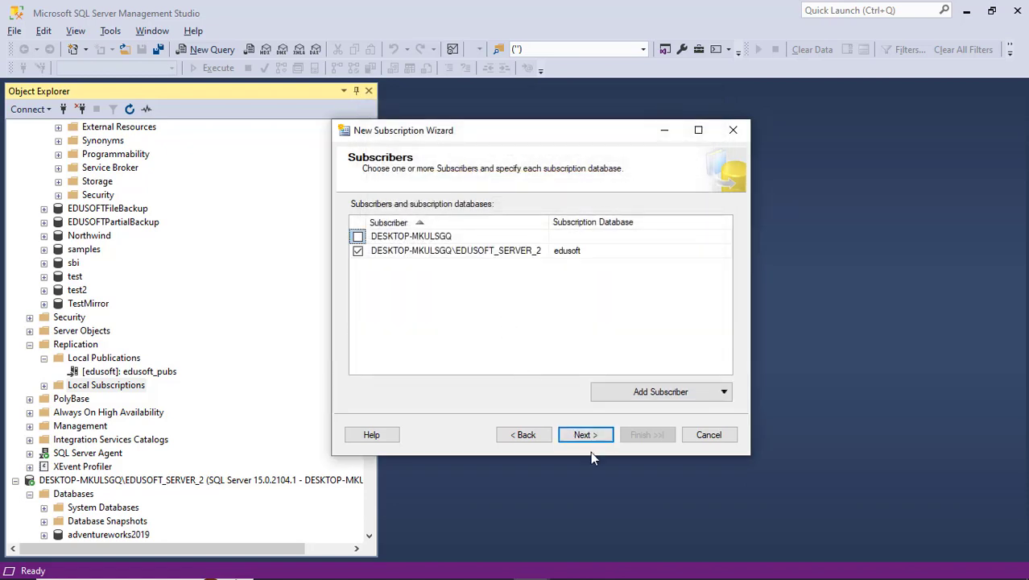
click(588, 435)
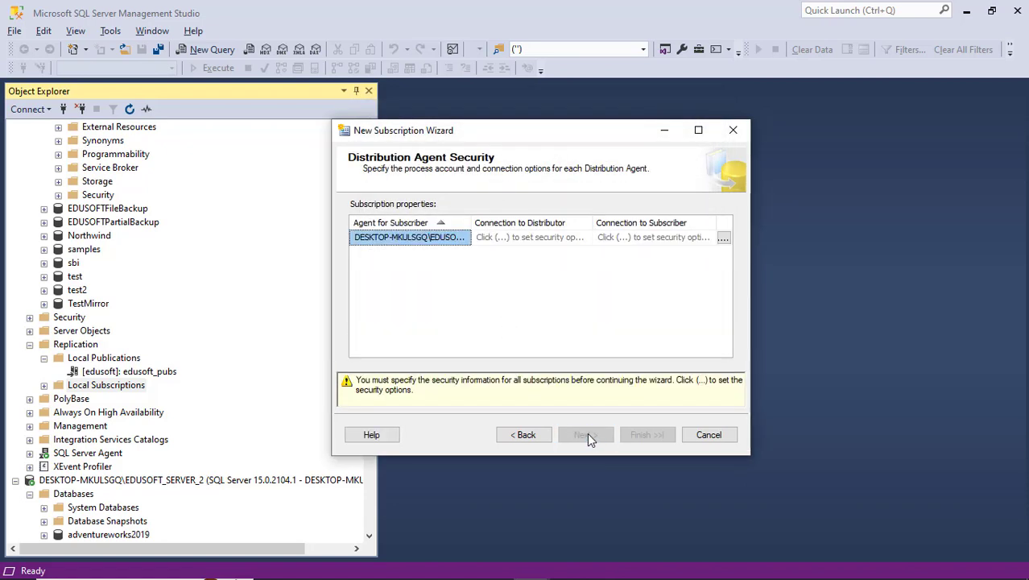
Step: Set the Distribution Agent's process account to DESKTOP-MKULSGQ\eduso, enter and confirm the account password, and accept the security settings
click(724, 240)
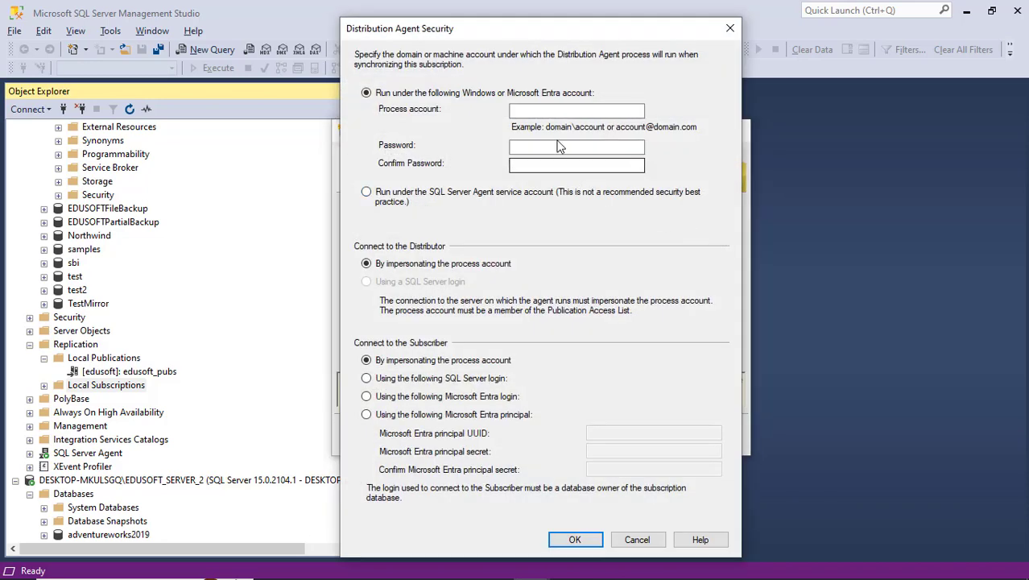
click(554, 108)
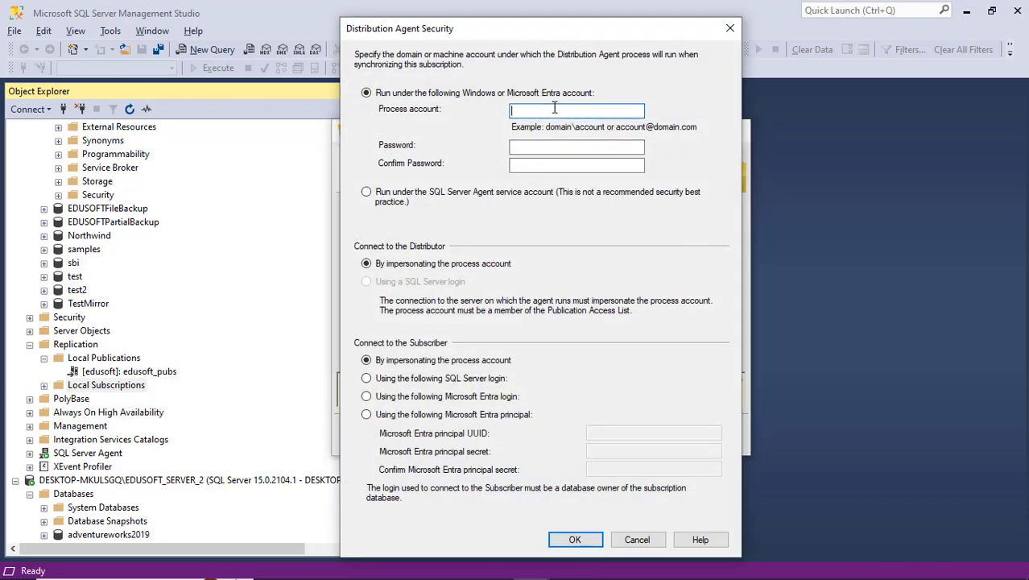
key(ctrl+v)
click(562, 149)
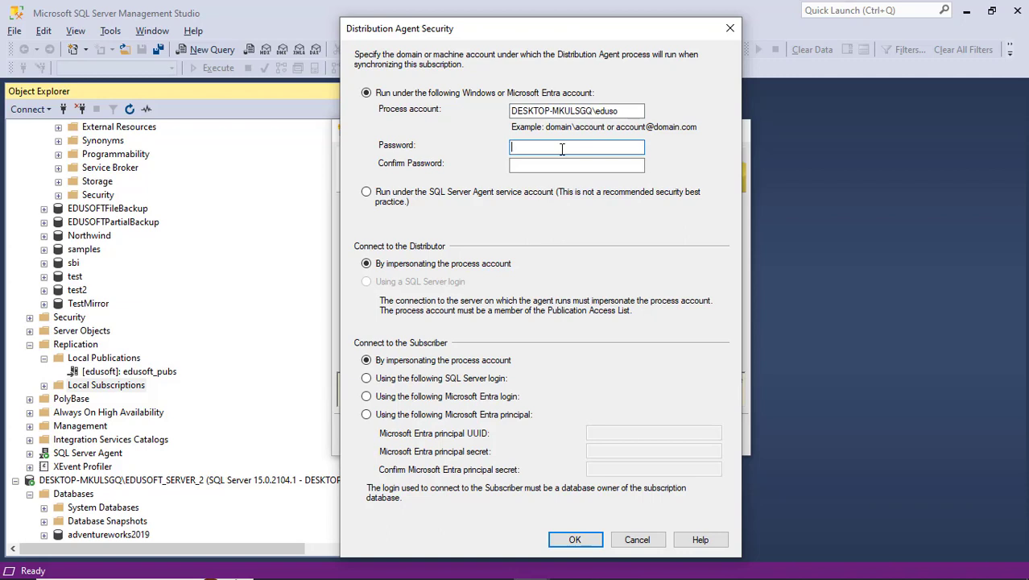
text(**)
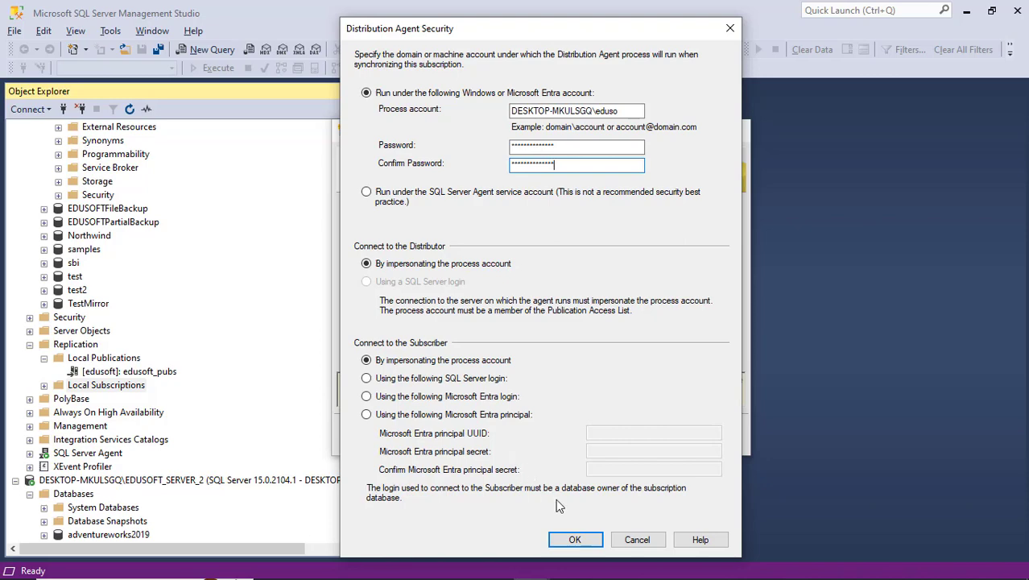
click(570, 541)
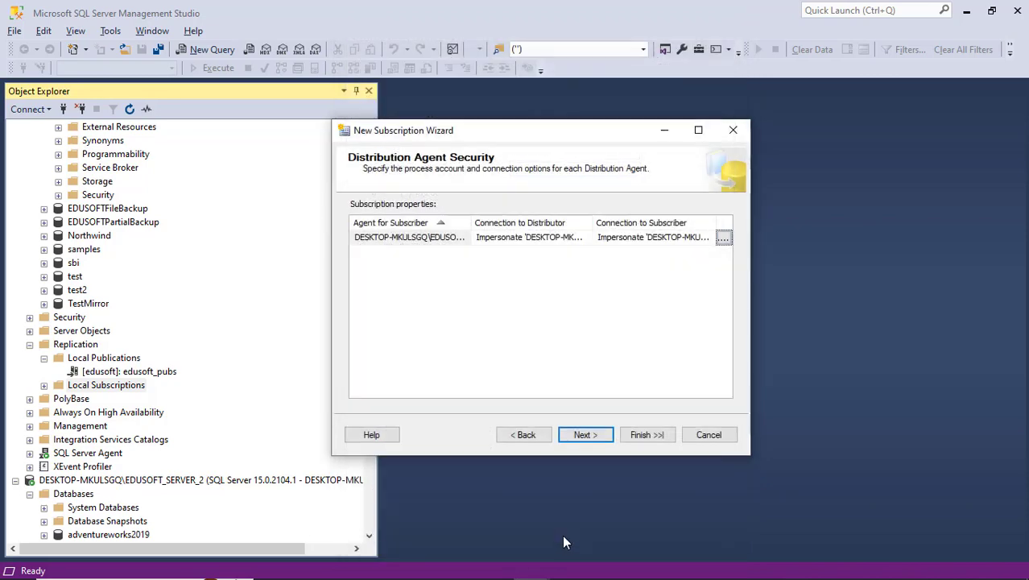
Step: Create the subscription with a continuously running agent and immediate initialization, without generating a script file
click(587, 435)
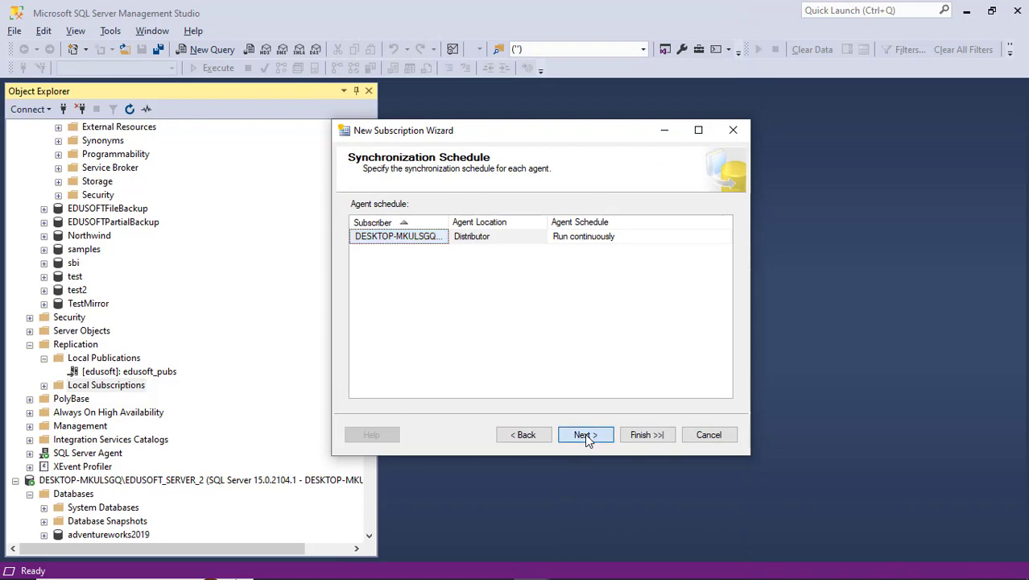
click(585, 434)
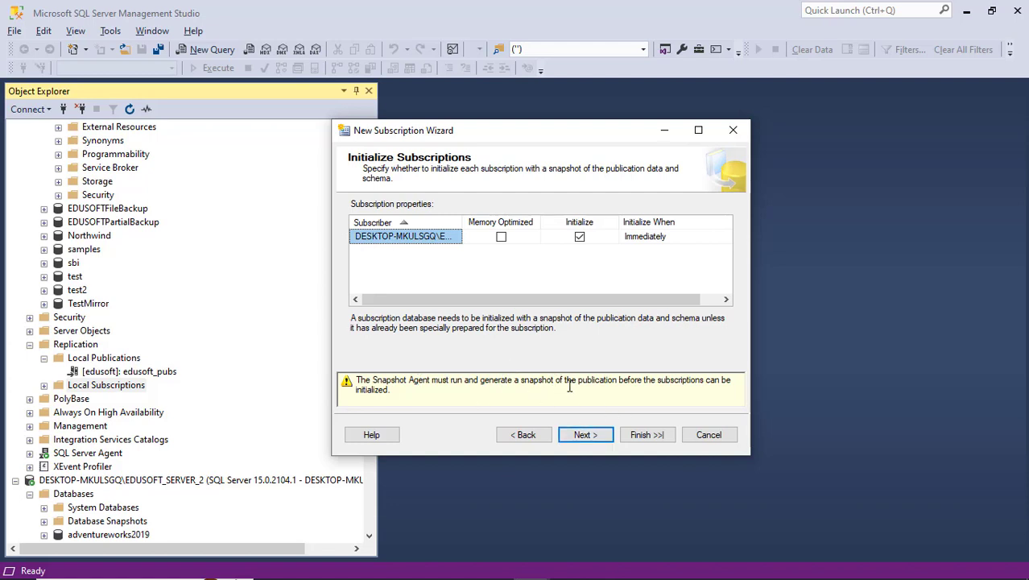
click(585, 435)
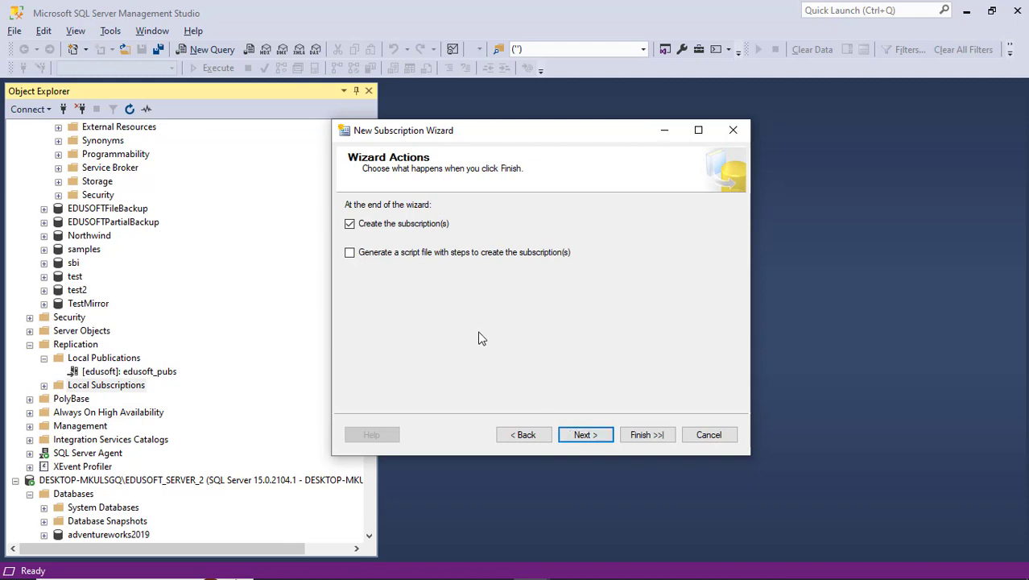
click(596, 439)
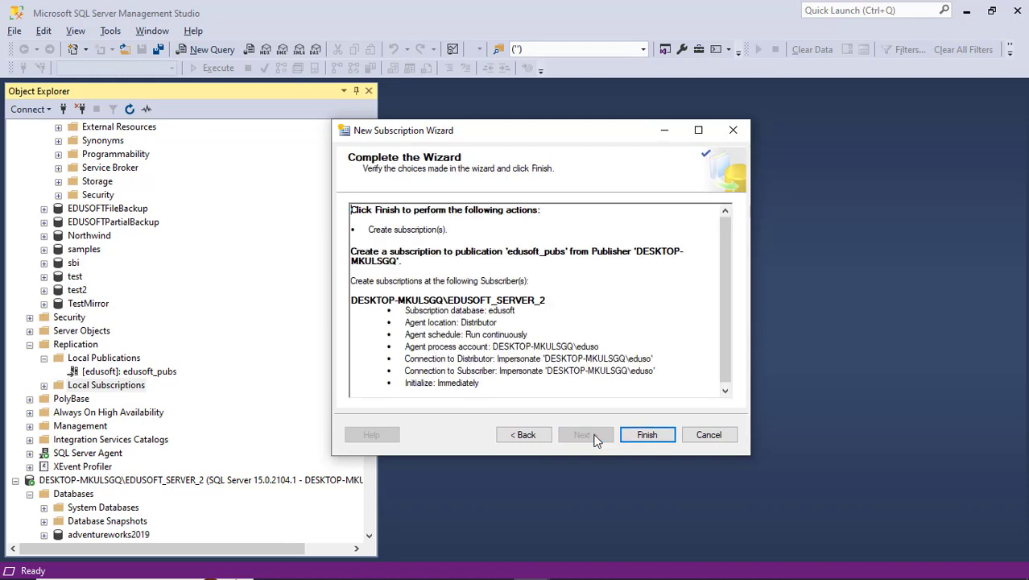
click(648, 435)
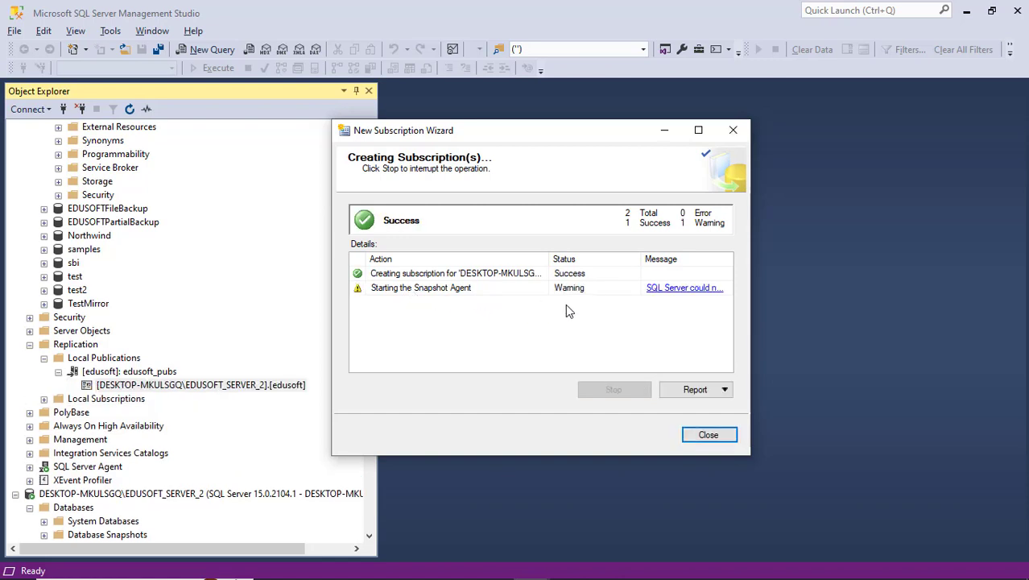
Step: Examine the details of the Snapshot Agent warning, then dismiss them and close the subscription wizard
click(702, 292)
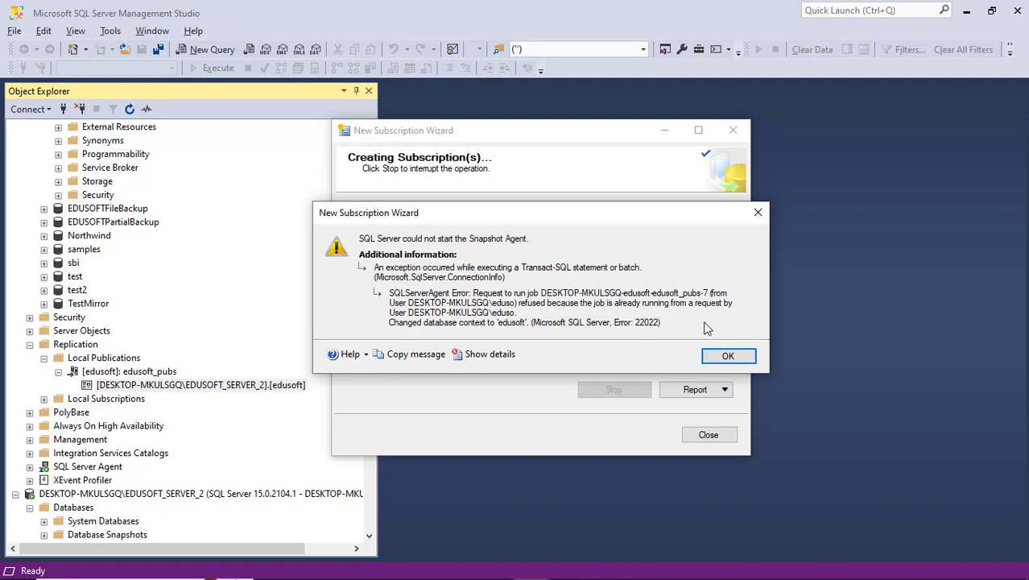
click(724, 359)
click(706, 435)
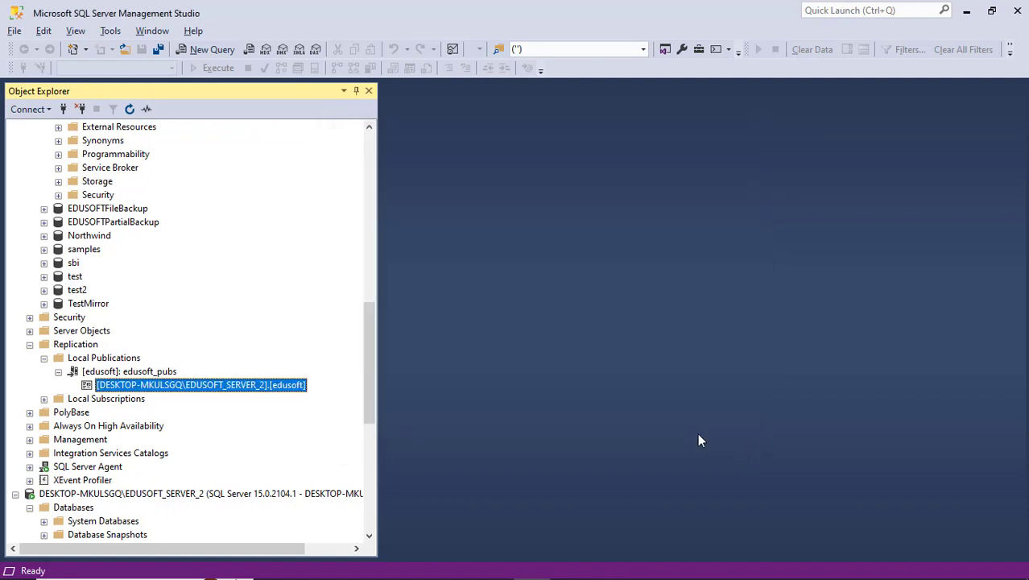
Step: Launch Replication Monitor from the edusoft_pubs publication and inspect that publication's subscription status and tracer tokens
right_click(142, 373)
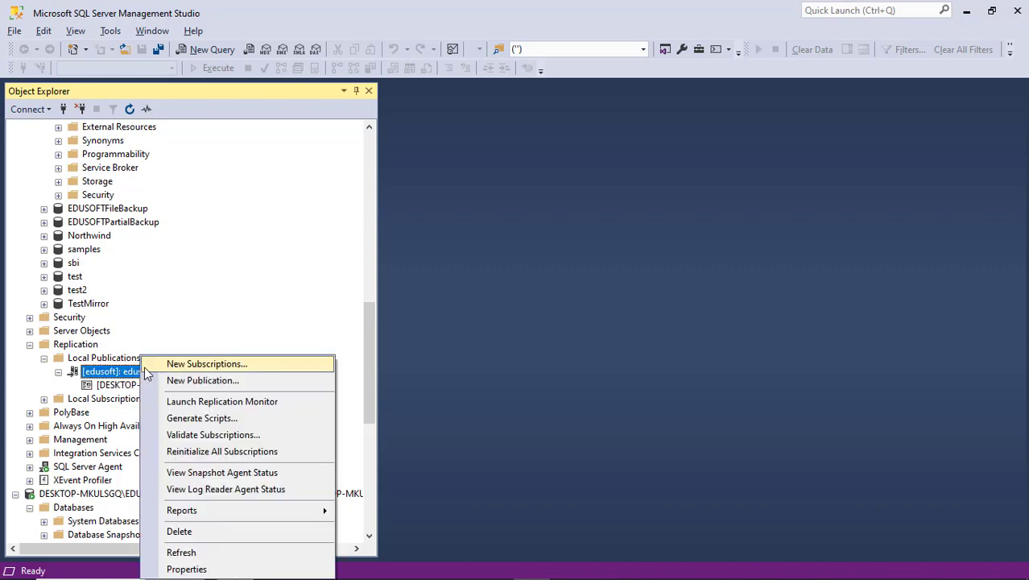
click(199, 406)
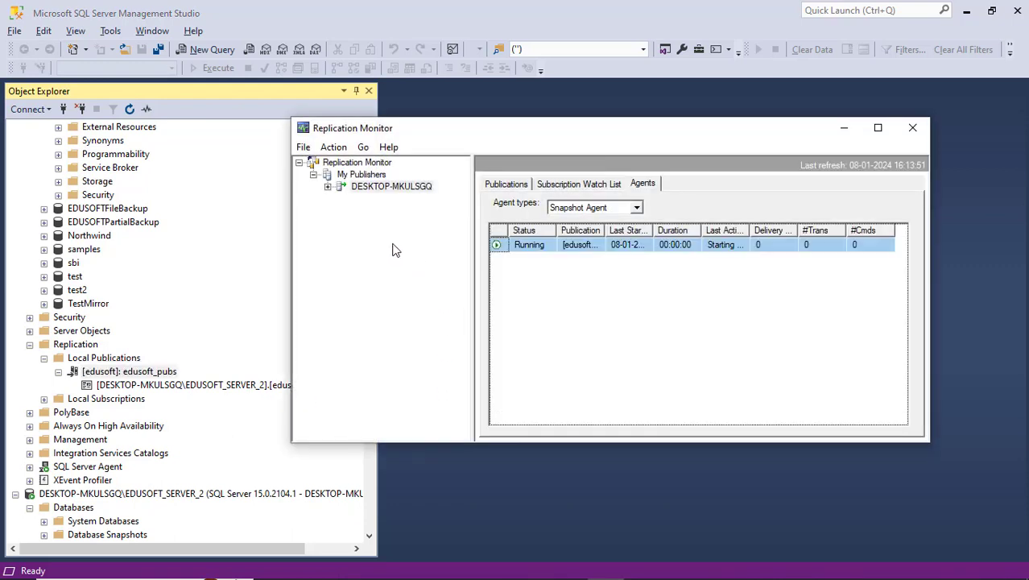
click(347, 187)
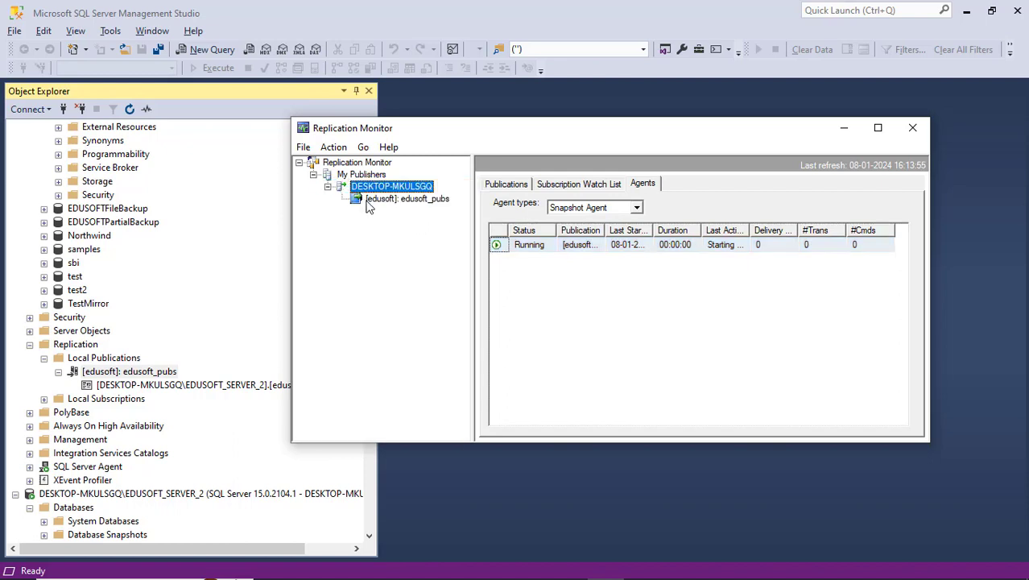
click(408, 202)
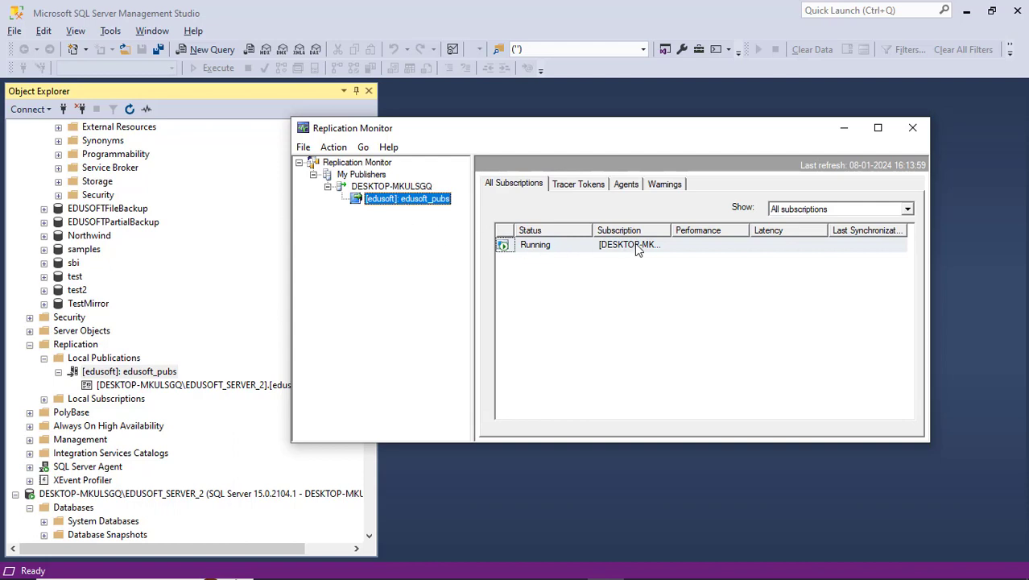
drag(674, 230, 685, 231)
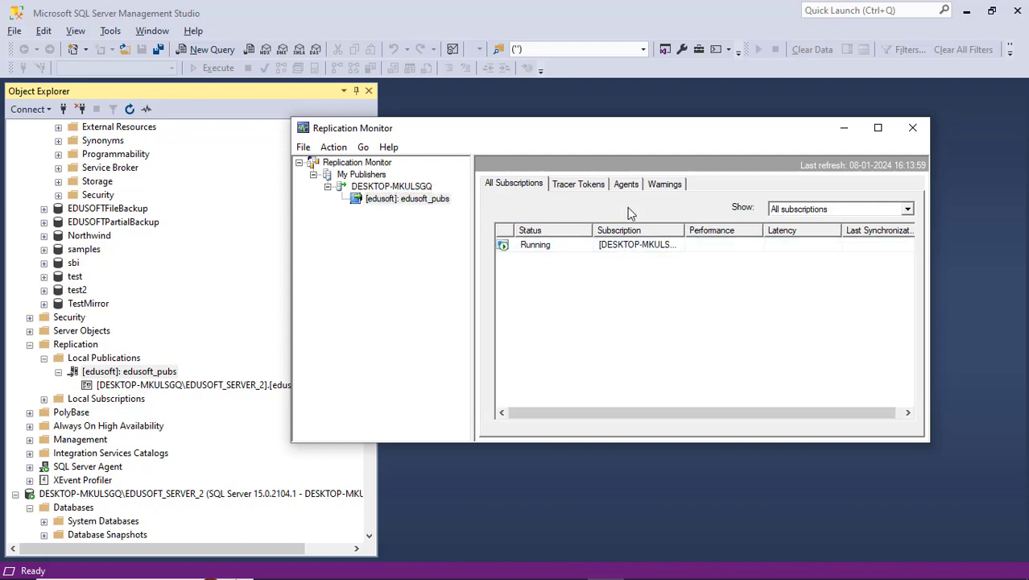
click(578, 187)
click(515, 193)
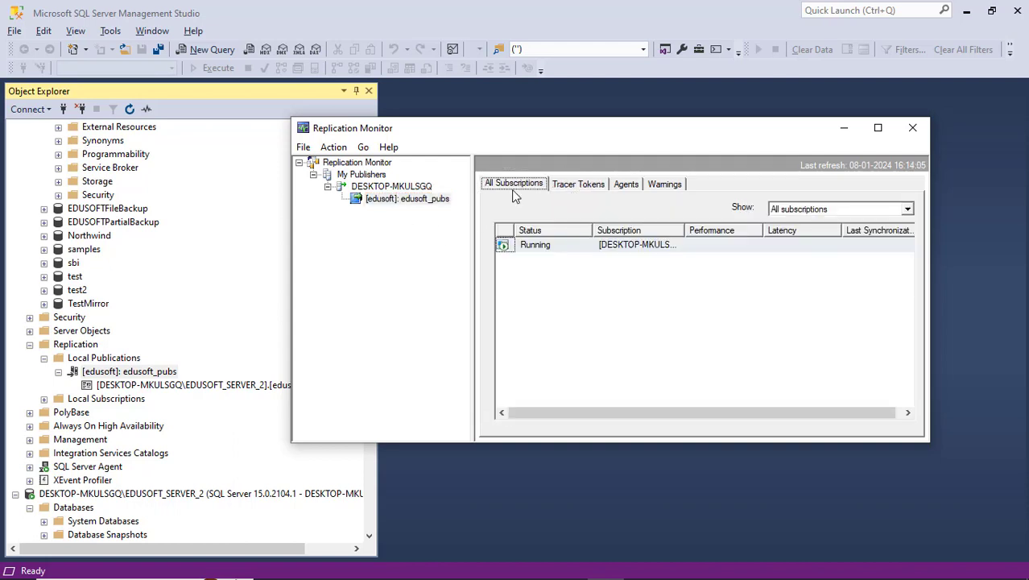
Step: Review the DESKTOP-MKULSGQ publisher's Snapshot Agent last action, subscription watch list and publications in Replication Monitor
click(348, 185)
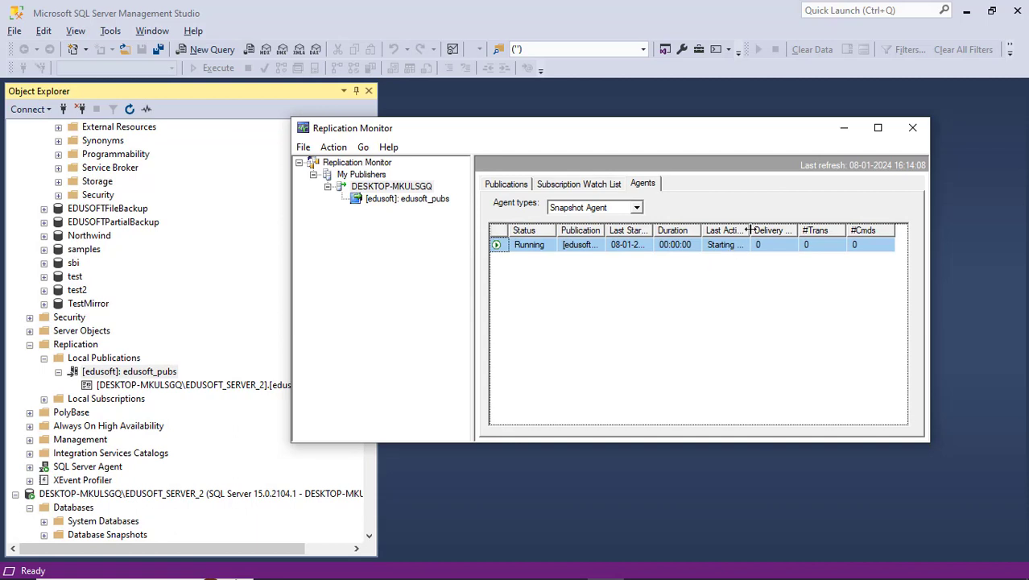
drag(749, 225, 791, 227)
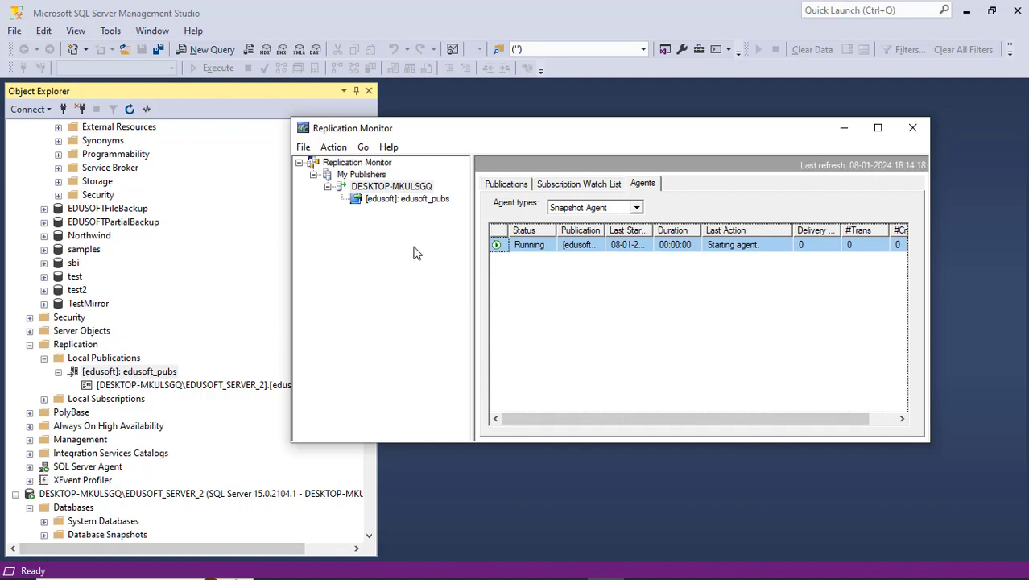
click(581, 185)
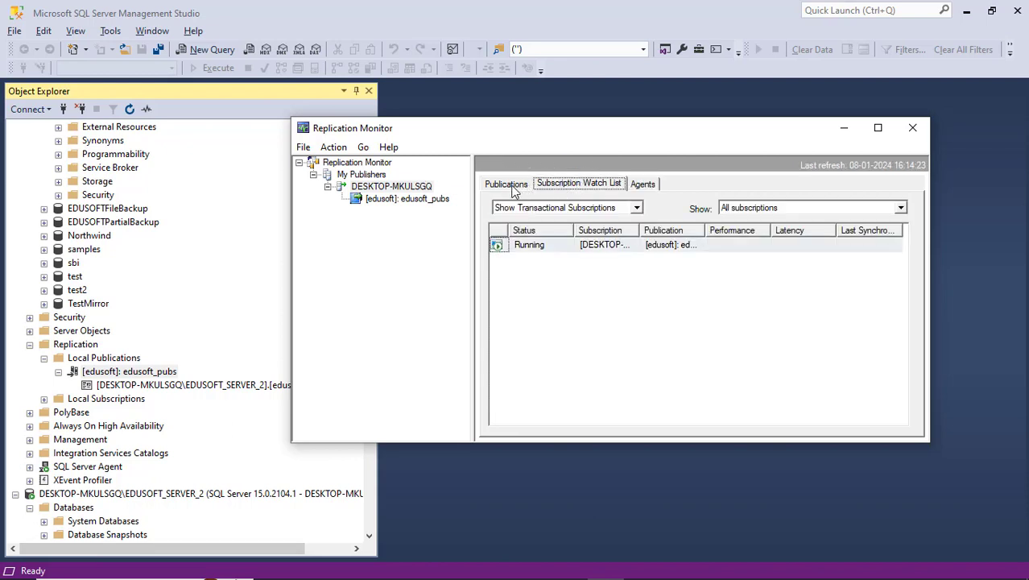
click(513, 187)
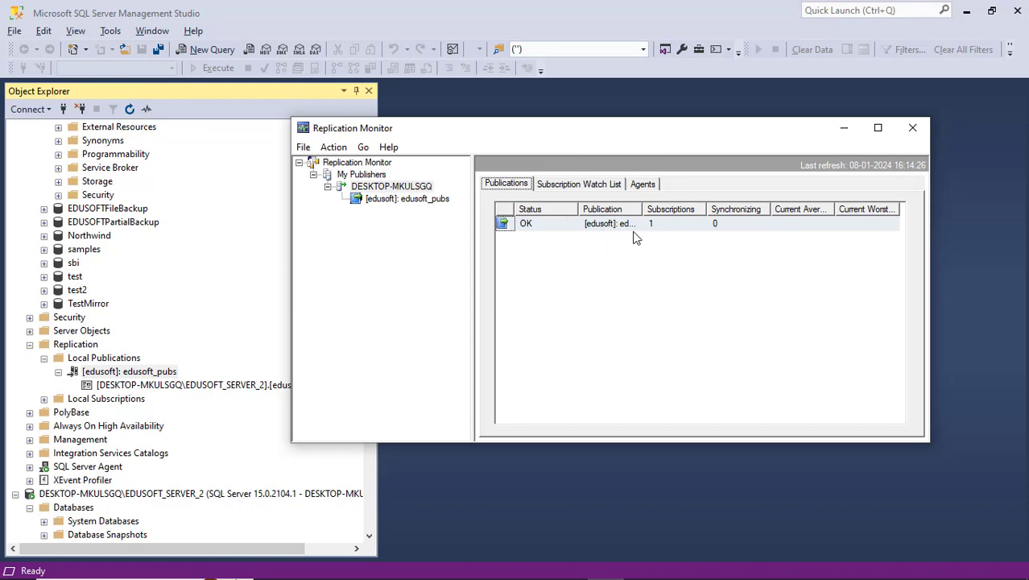
click(909, 134)
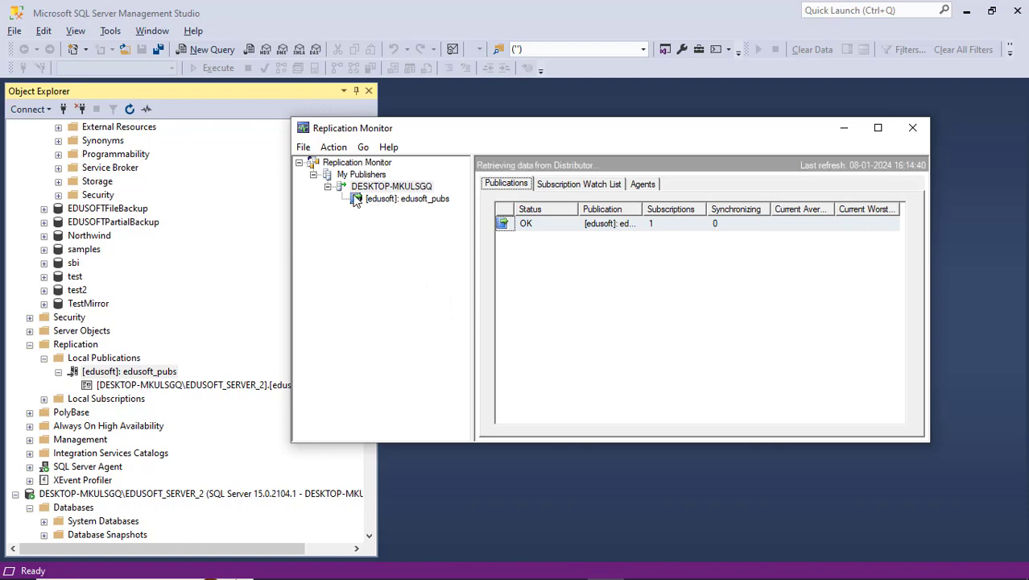
Step: Check the edusoft_pubs subscription status in Replication Monitor, then close the monitor and view the EDUSOFT_SERVER_2 subscription's details
click(367, 201)
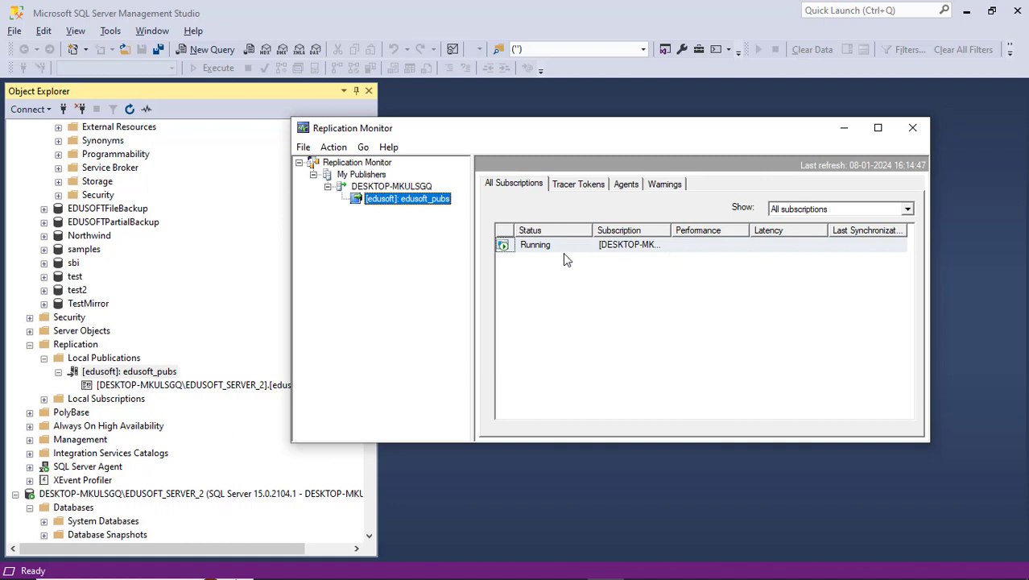
click(917, 130)
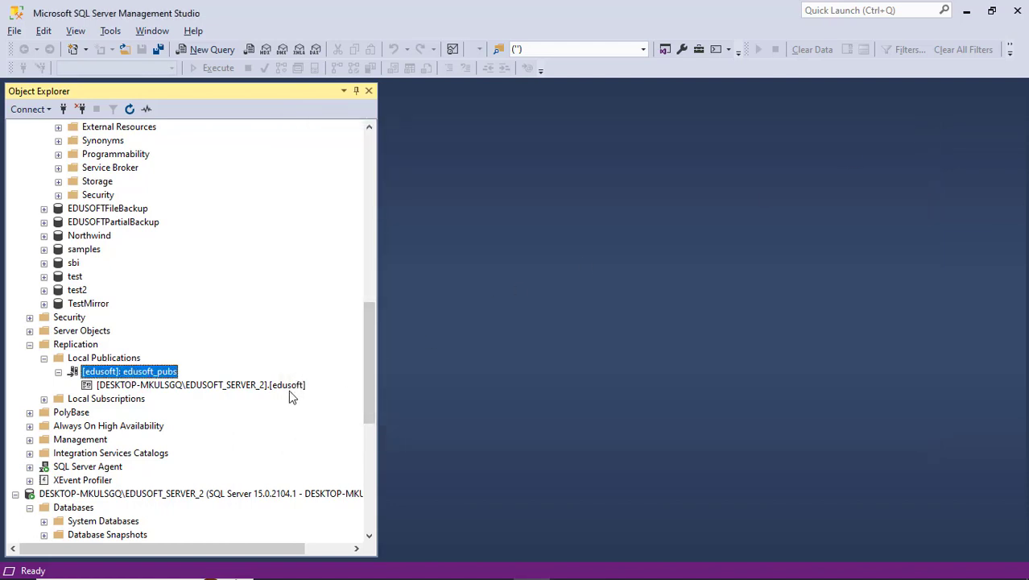
mouse_move(176, 389)
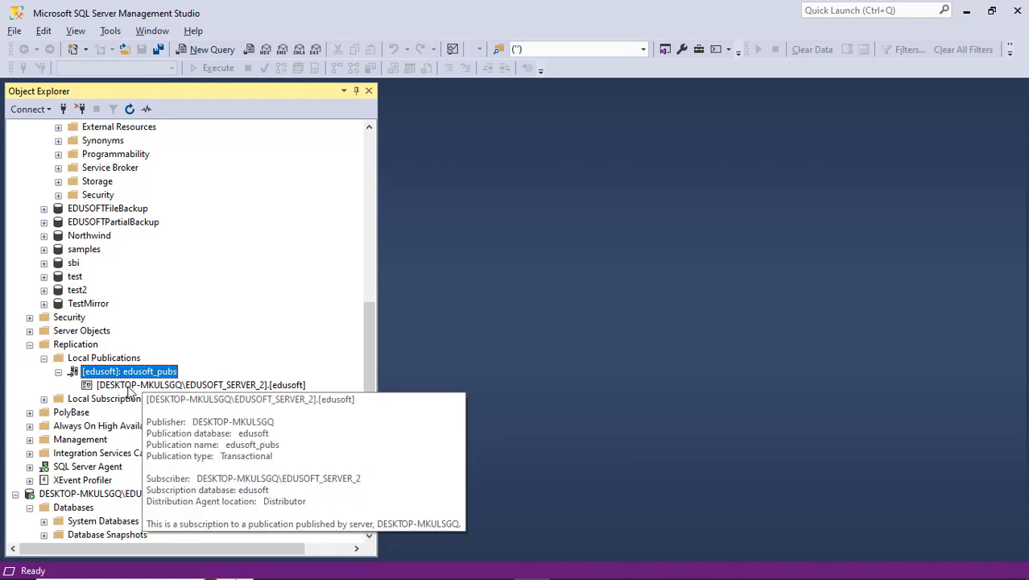
Step: Expand the publisher's SQL Server Agent and review its replication jobs, leaving them unmodified
click(30, 466)
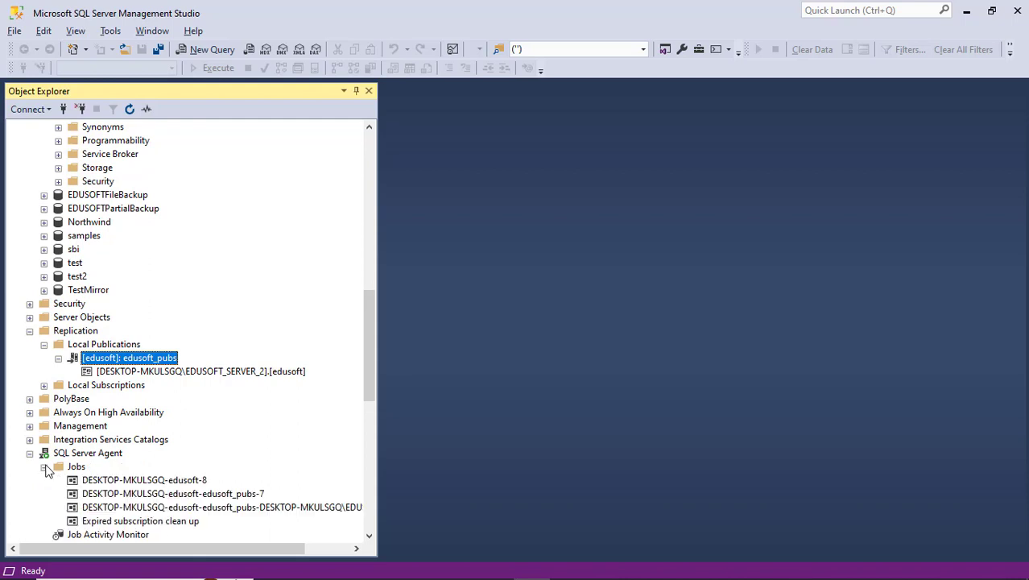
scroll(169, 486, down, 2)
scroll(170, 486, down, 1)
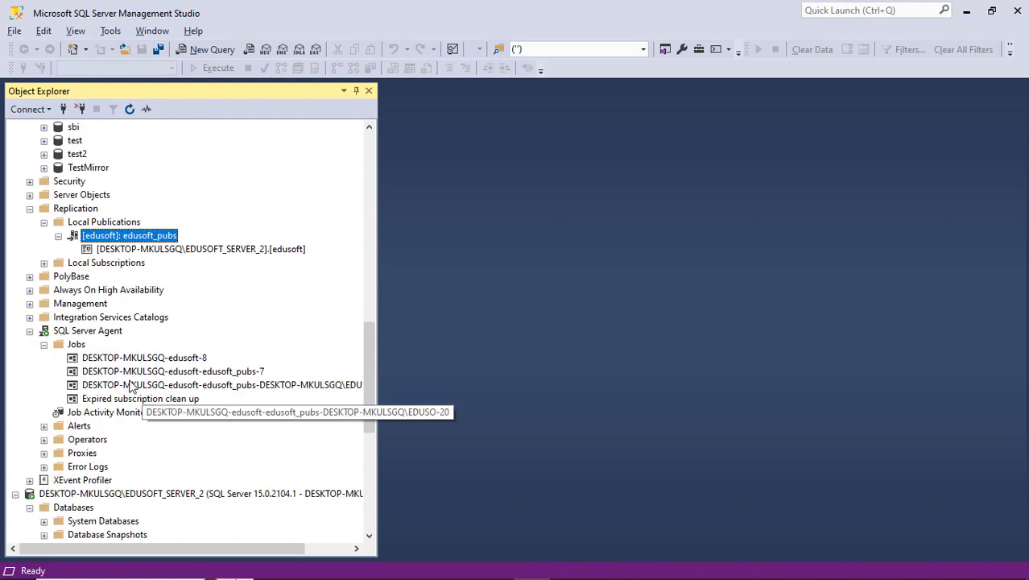
right_click(148, 386)
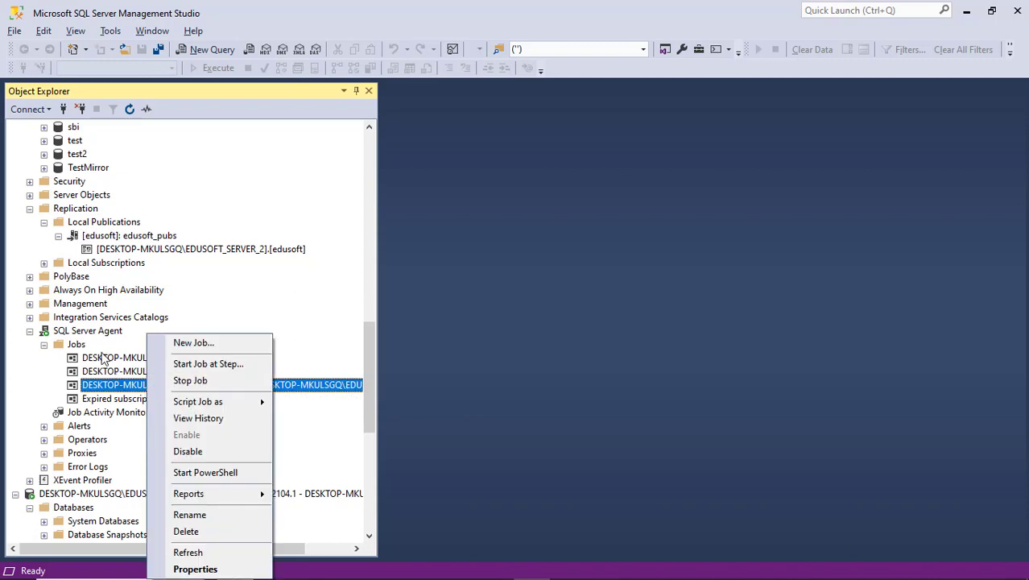
right_click(68, 345)
key(Escape)
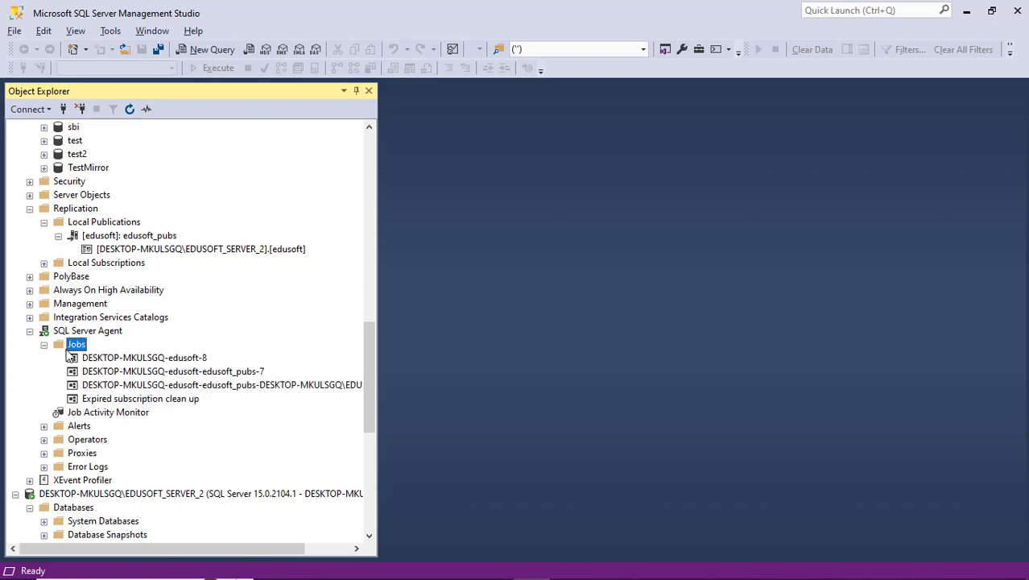
Step: Refresh the databases on EDUSOFT_SERVER_2 and inspect the tables of its edusoft database, then collapse that database
scroll(70, 354, down, 4)
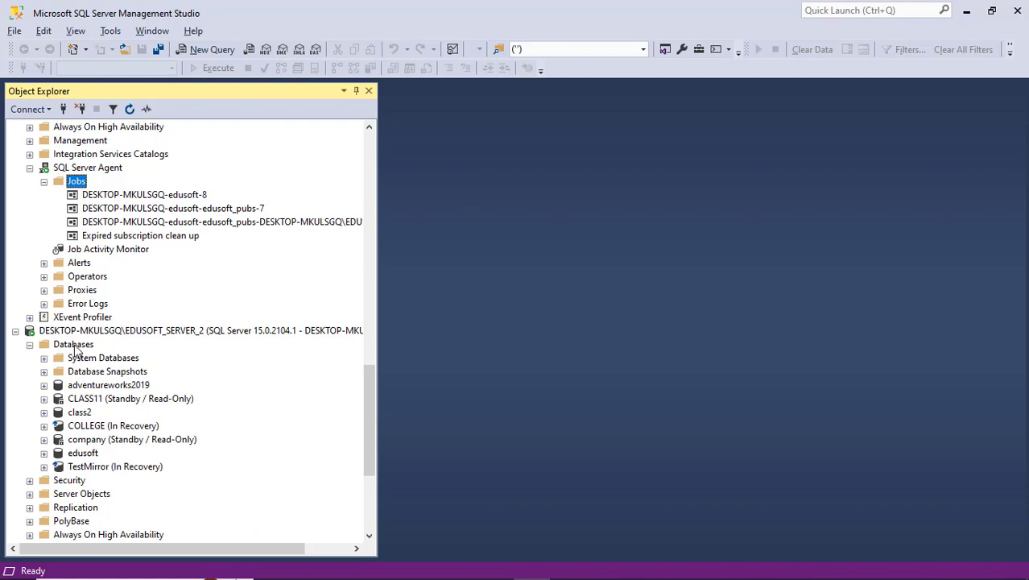
right_click(77, 346)
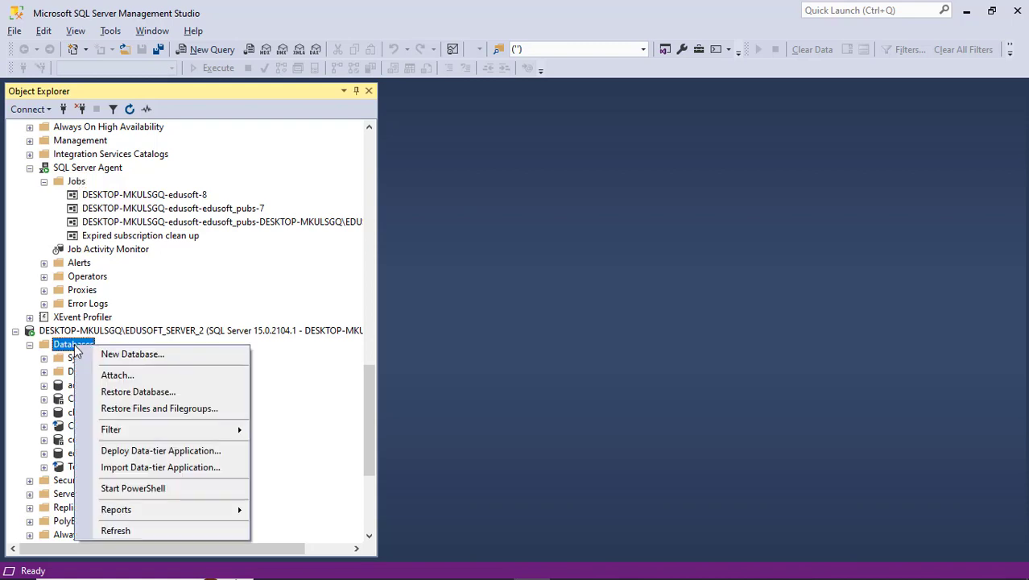
click(129, 530)
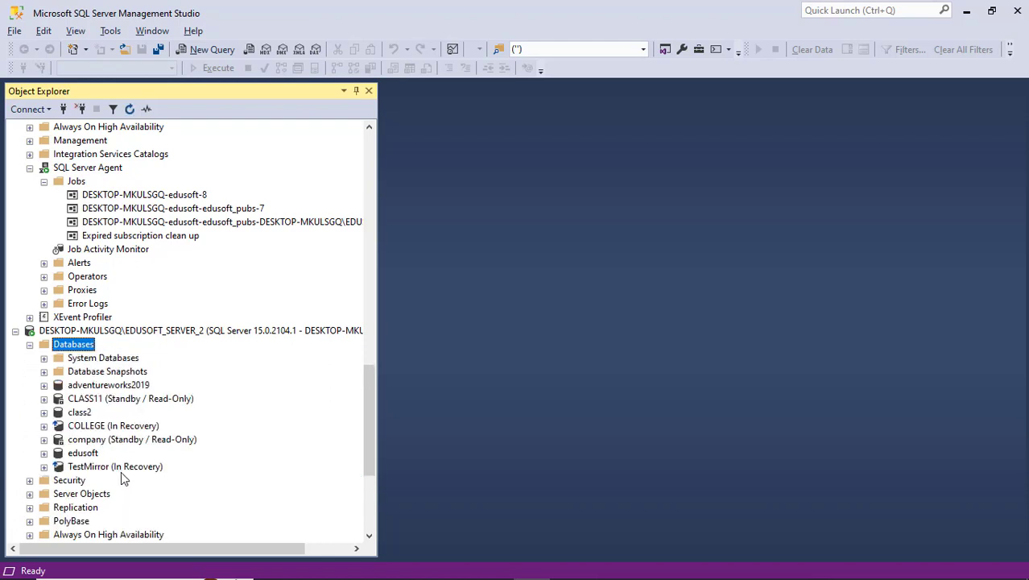
click(43, 452)
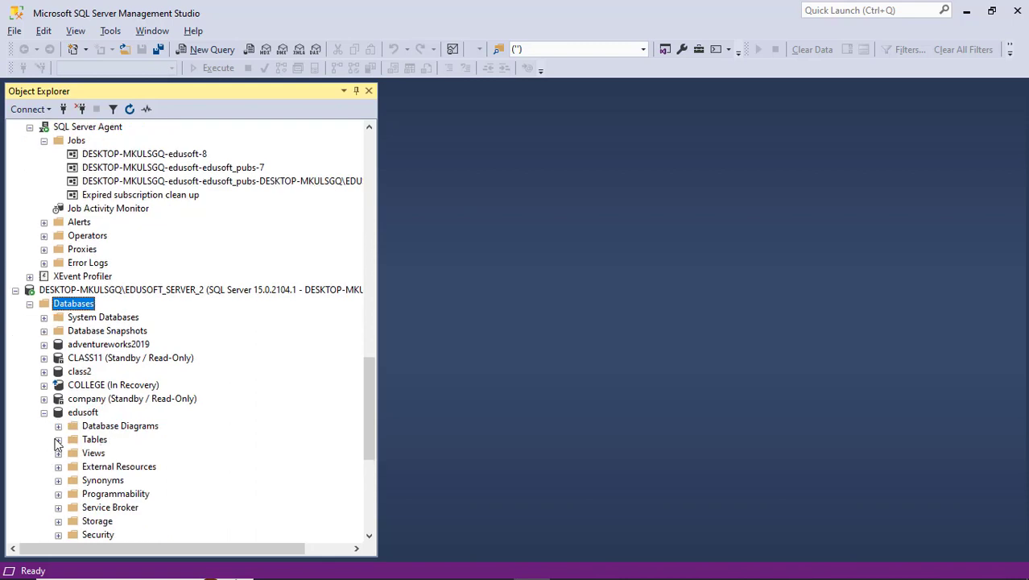
click(57, 440)
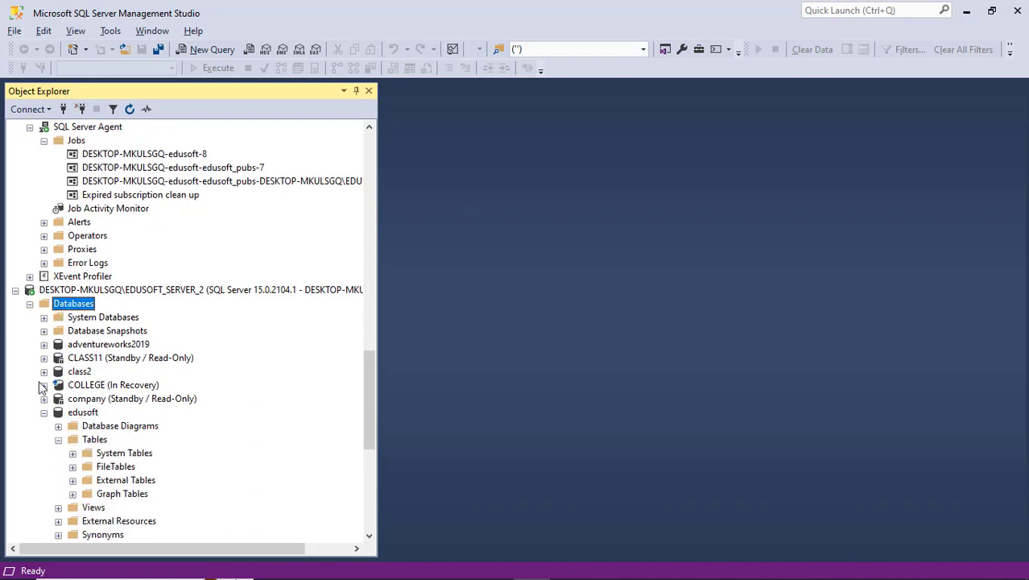
click(43, 413)
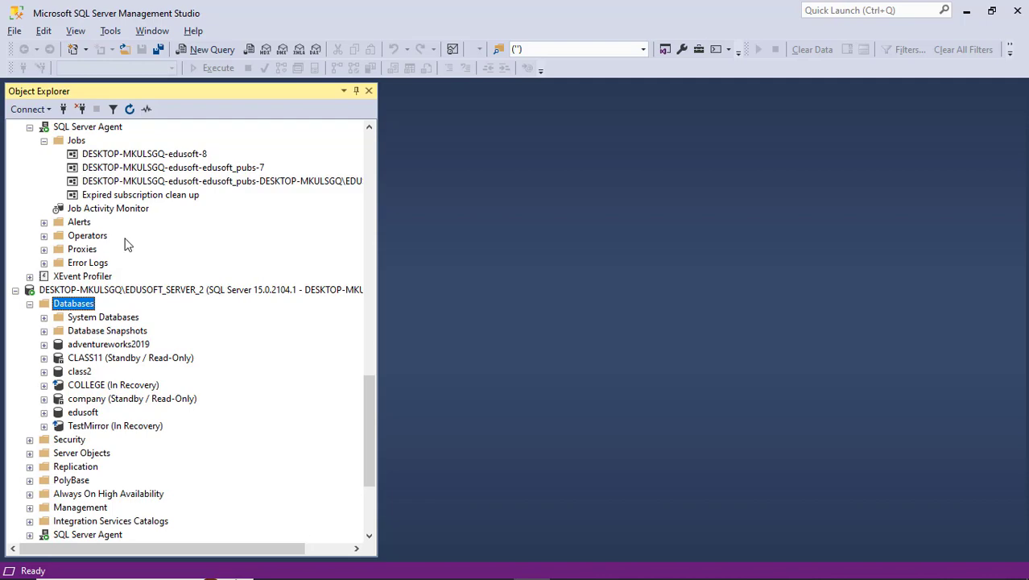
Step: Review the table list of the edusoft database on the publisher server
scroll(127, 241, up, 5)
scroll(125, 241, up, 8)
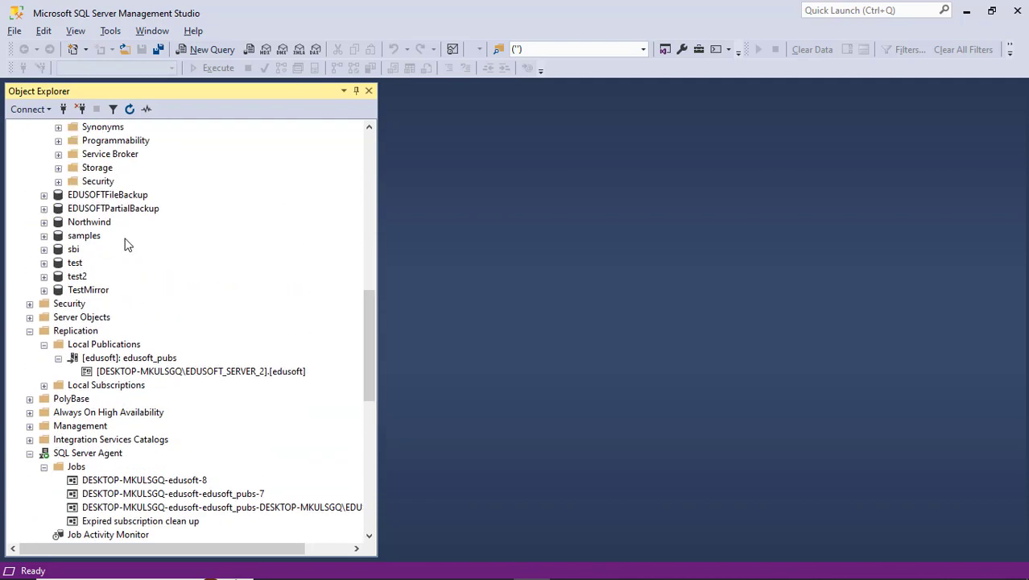
scroll(125, 242, up, 3)
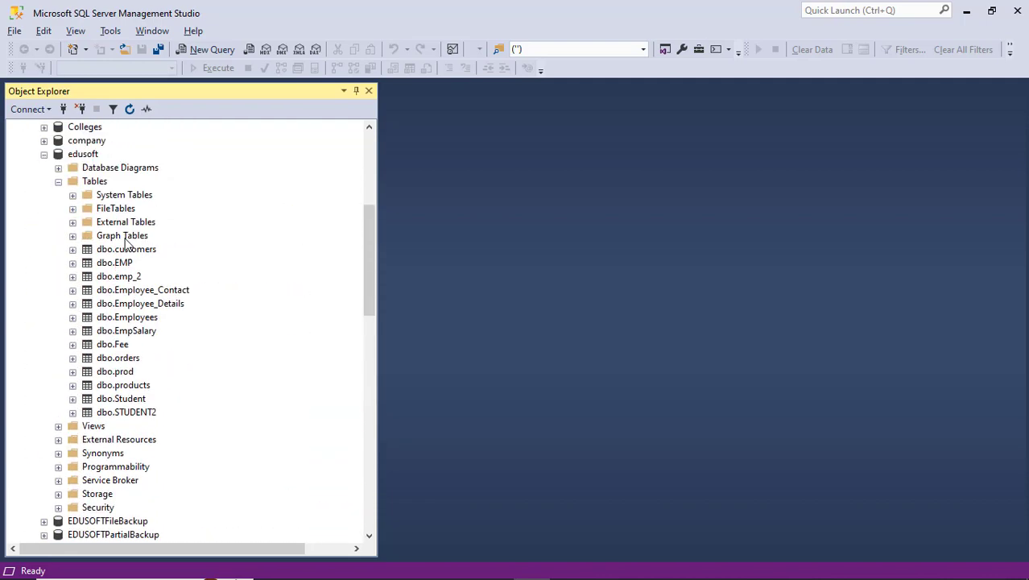